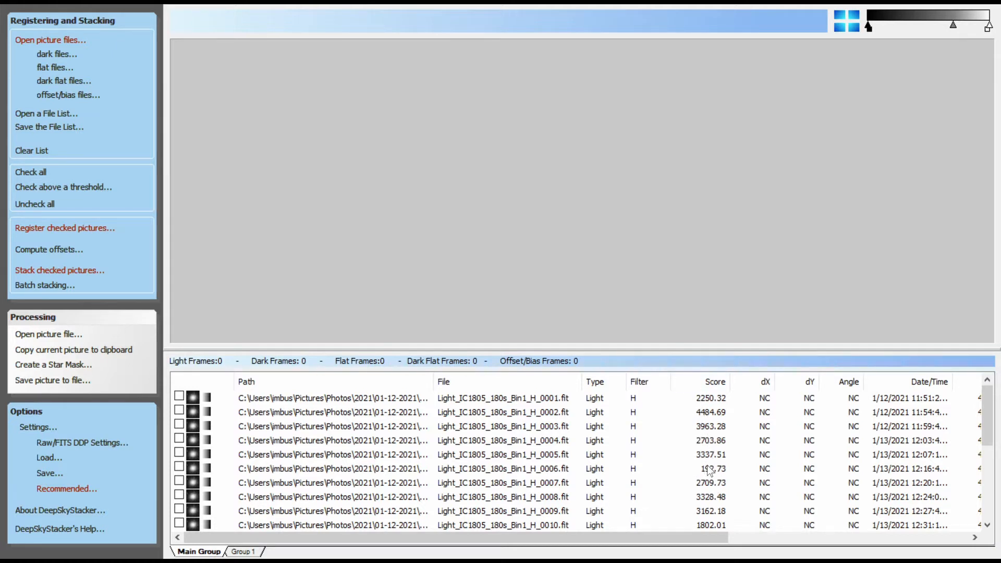
Step: Add the dark and flat calibration frames to the H-filter light frames and check all frames in the list
{"action": "scroll", "coordinate": [709, 469], "scroll_direction": "down", "scroll_amount": 4}
{"action": "scroll", "coordinate": [709, 469], "scroll_direction": "up", "scroll_amount": 4}
{"action": "left_click", "coordinate": [57, 53]}
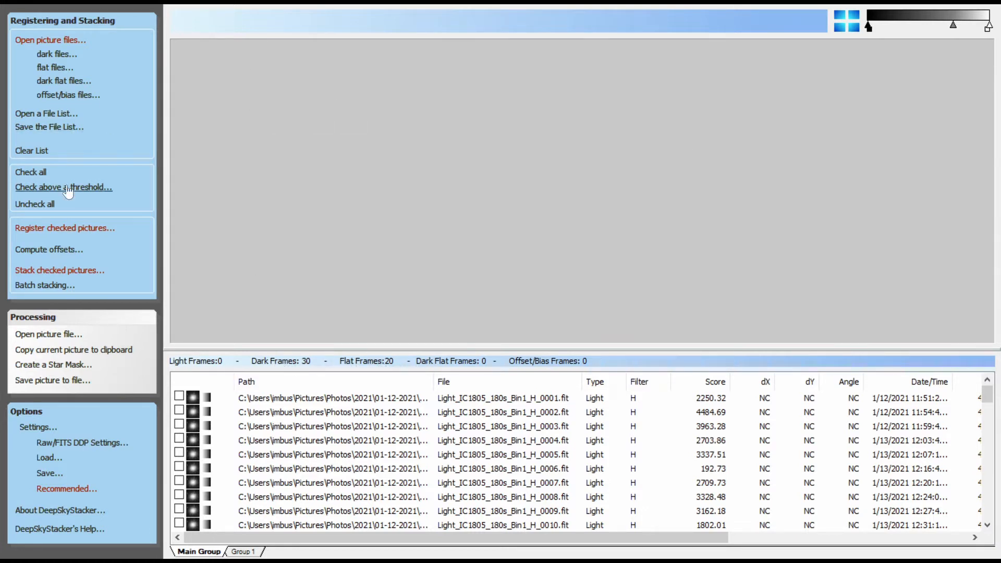
{"action": "left_click", "coordinate": [30, 173]}
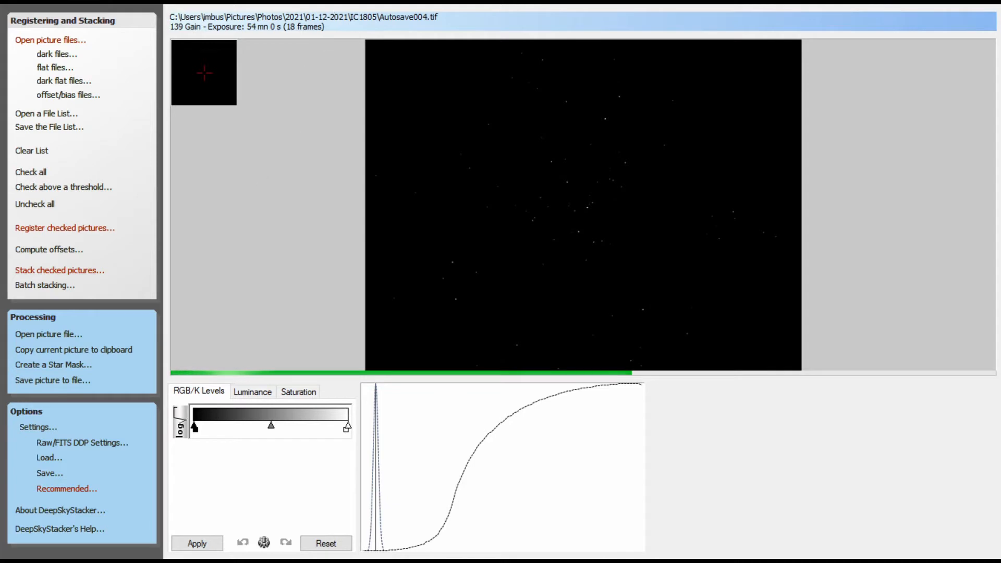
Step: Lower the luminance midtone value to 4.1 at a 10° angle and apply it to the stacked Autosave004.tif image
{"action": "left_click", "coordinate": [245, 389]}
{"action": "left_click", "coordinate": [217, 392]}
{"action": "left_click", "coordinate": [241, 395]}
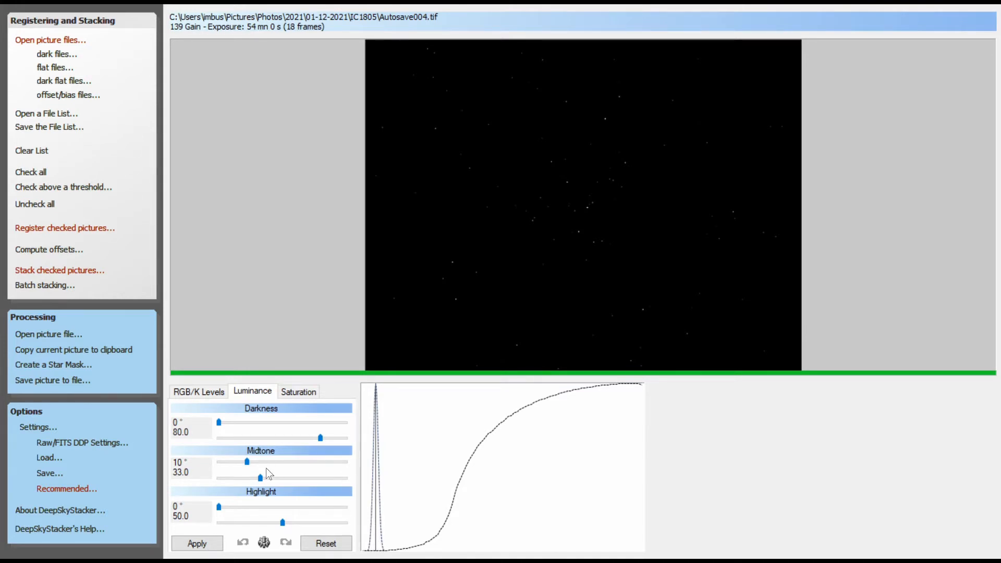
{"action": "left_click_drag", "start_coordinate": [260, 477], "coordinate": [224, 477]}
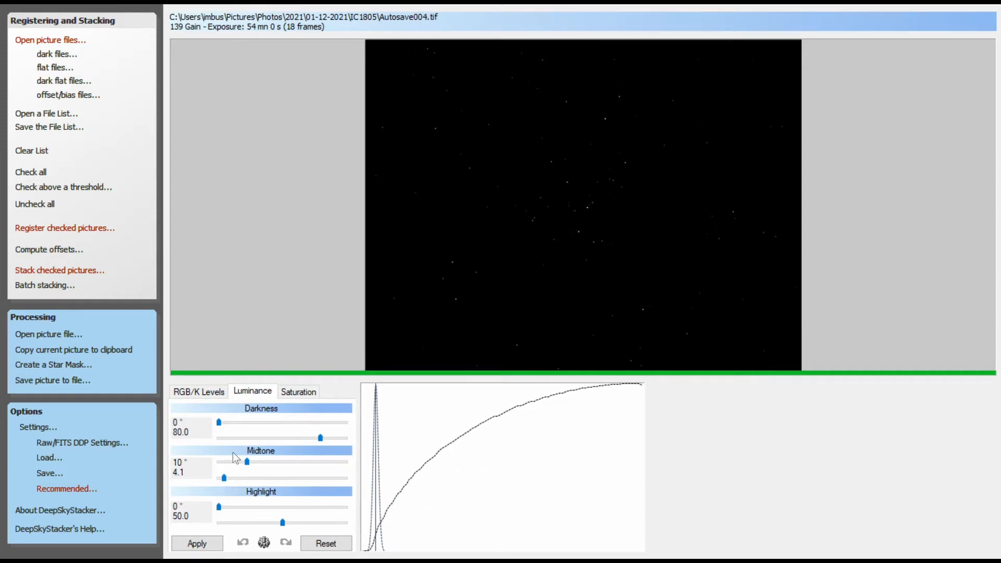
{"action": "left_click", "coordinate": [196, 543]}
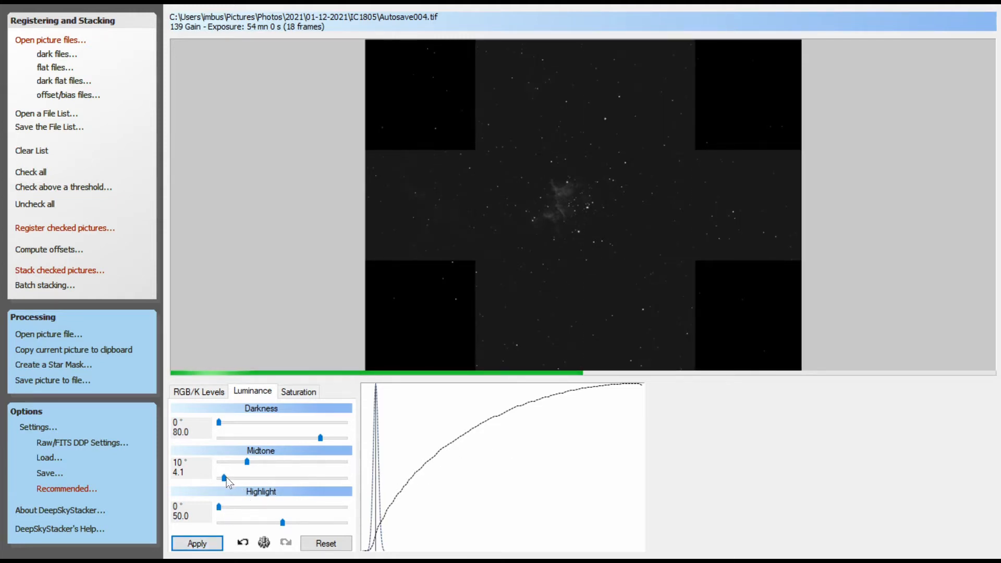
Step: Set the luminance midtone to an angle of 0° and a value of 3.5, and apply the adjustment
{"action": "mouse_move", "coordinate": [224, 478]}
{"action": "left_mouse_down"}
{"action": "mouse_move", "coordinate": [230, 486]}
{"action": "mouse_move", "coordinate": [220, 484]}
{"action": "left_mouse_up"}
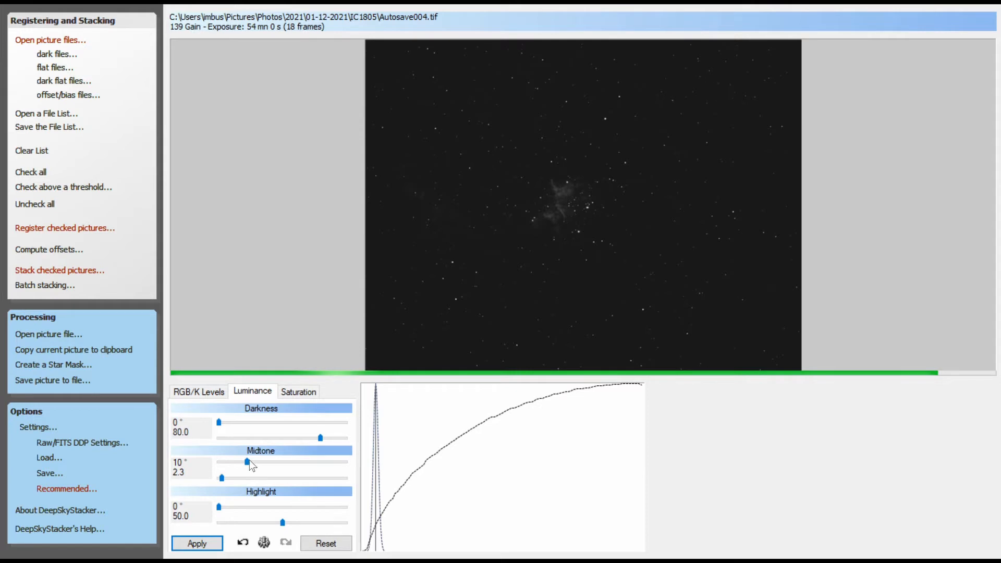
{"action": "left_click", "coordinate": [223, 480]}
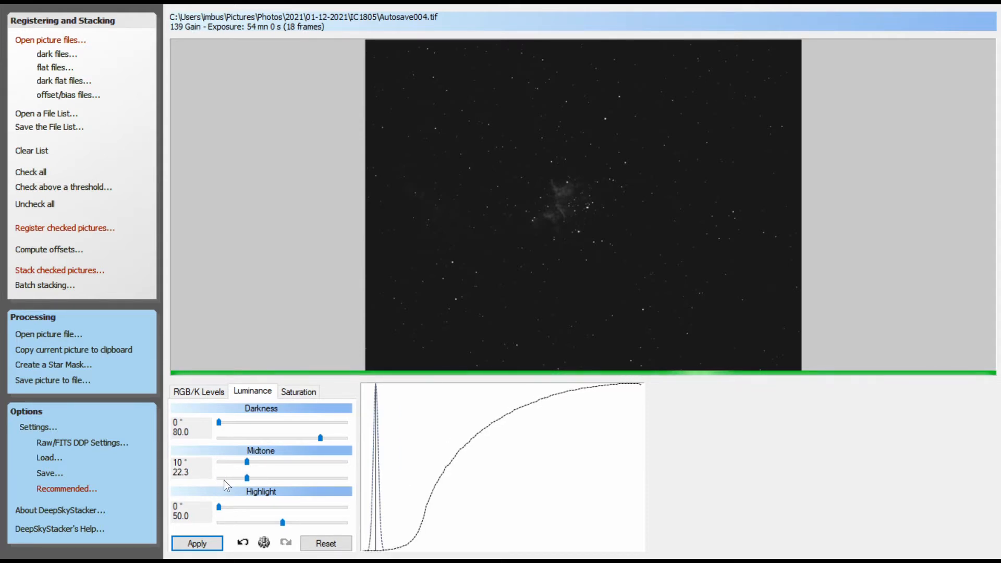
{"action": "left_click_drag", "start_coordinate": [247, 477], "coordinate": [205, 460]}
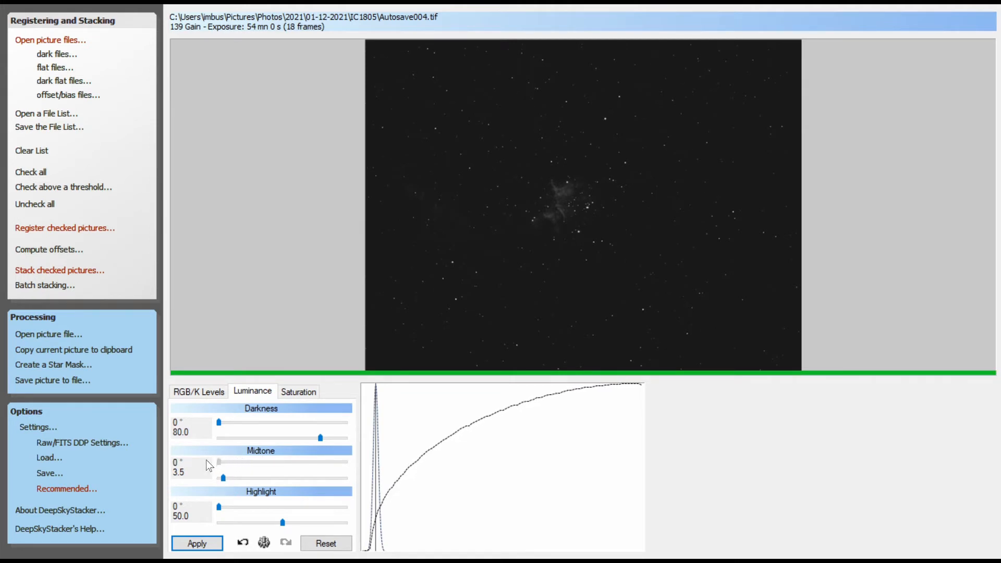
{"action": "left_click", "coordinate": [216, 541]}
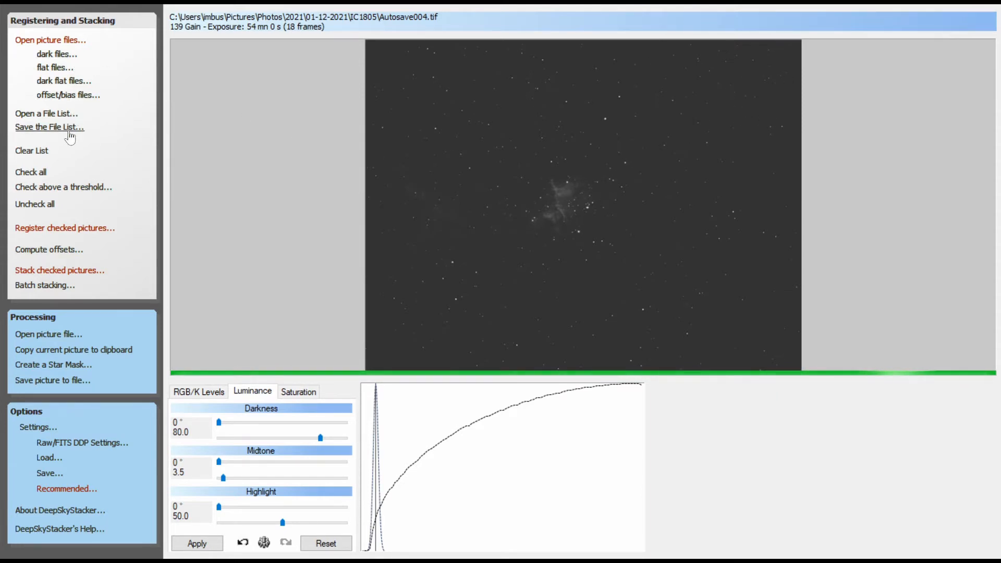
Step: Clear the current file list, load the S-filter light frames and look through their scores
{"action": "left_click", "coordinate": [43, 150]}
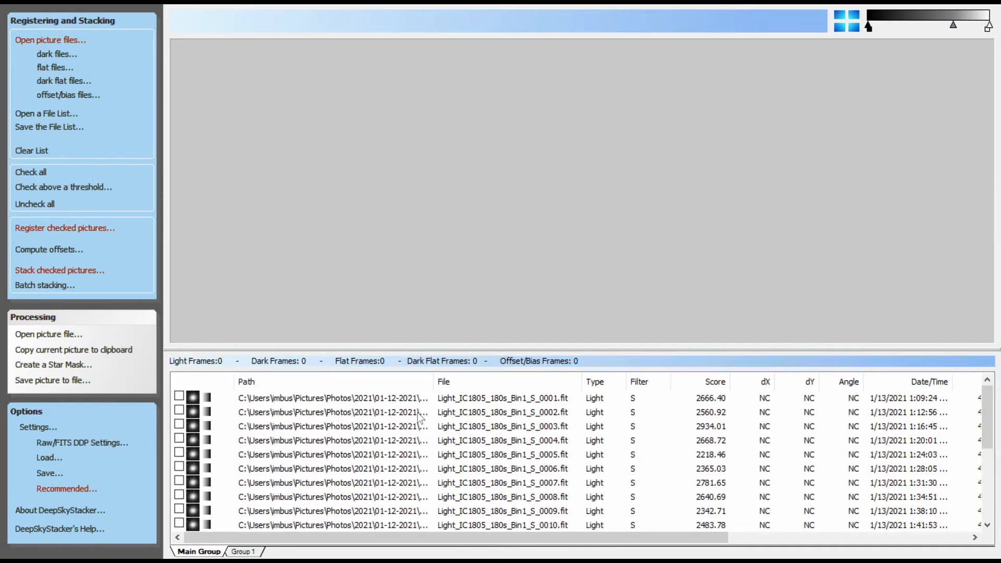
{"action": "scroll", "coordinate": [386, 447], "scroll_direction": "down", "scroll_amount": 2}
{"action": "scroll", "coordinate": [387, 447], "scroll_direction": "down", "scroll_amount": 2}
{"action": "scroll", "coordinate": [386, 442], "scroll_direction": "up", "scroll_amount": 4}
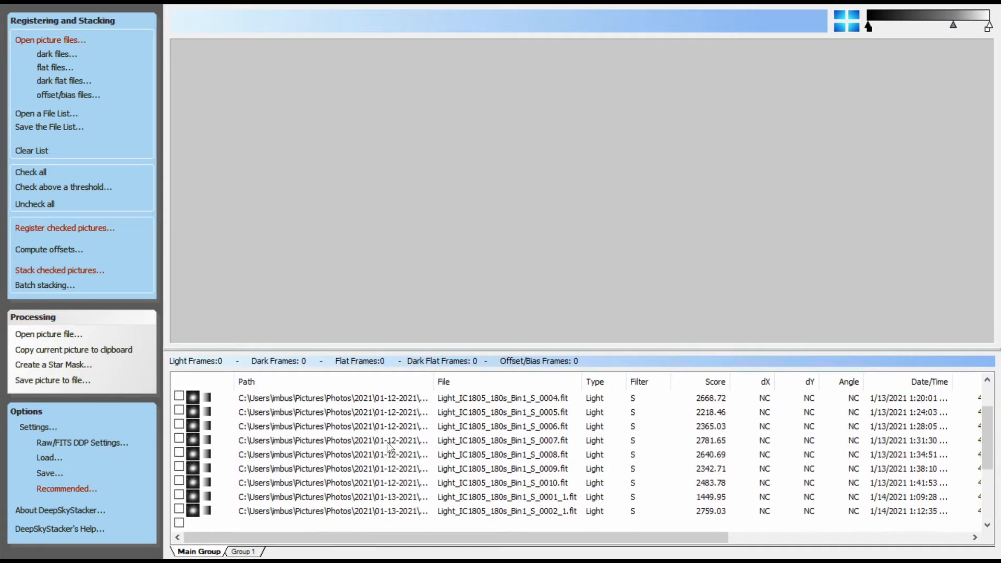
{"action": "scroll", "coordinate": [387, 442], "scroll_direction": "down", "scroll_amount": 3}
{"action": "scroll", "coordinate": [386, 442], "scroll_direction": "up", "scroll_amount": 3}
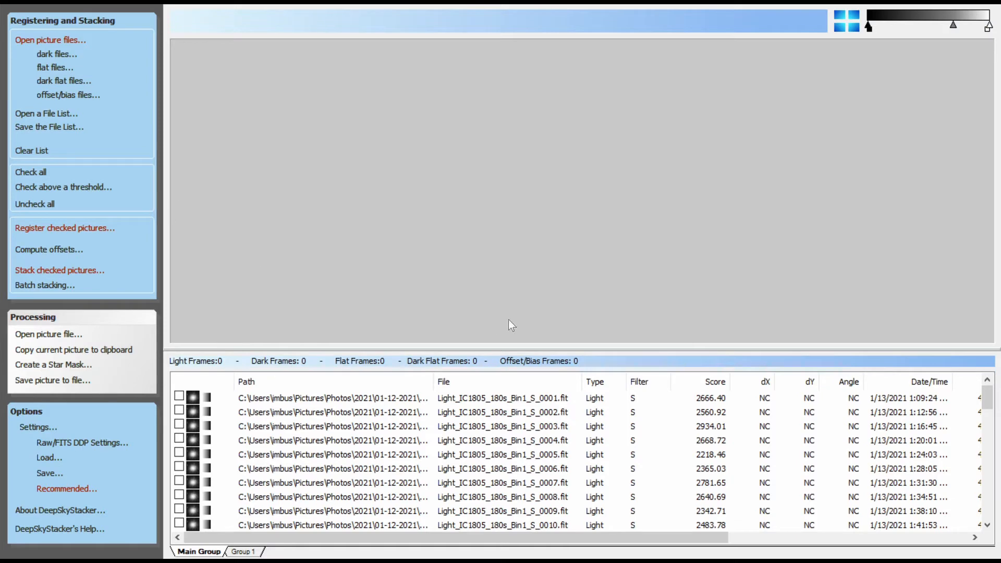
Step: Examine the scores of the O-filter light frames further along in the file list
{"action": "scroll", "coordinate": [551, 445], "scroll_direction": "down", "scroll_amount": 5}
{"action": "scroll", "coordinate": [552, 446], "scroll_direction": "down", "scroll_amount": 5}
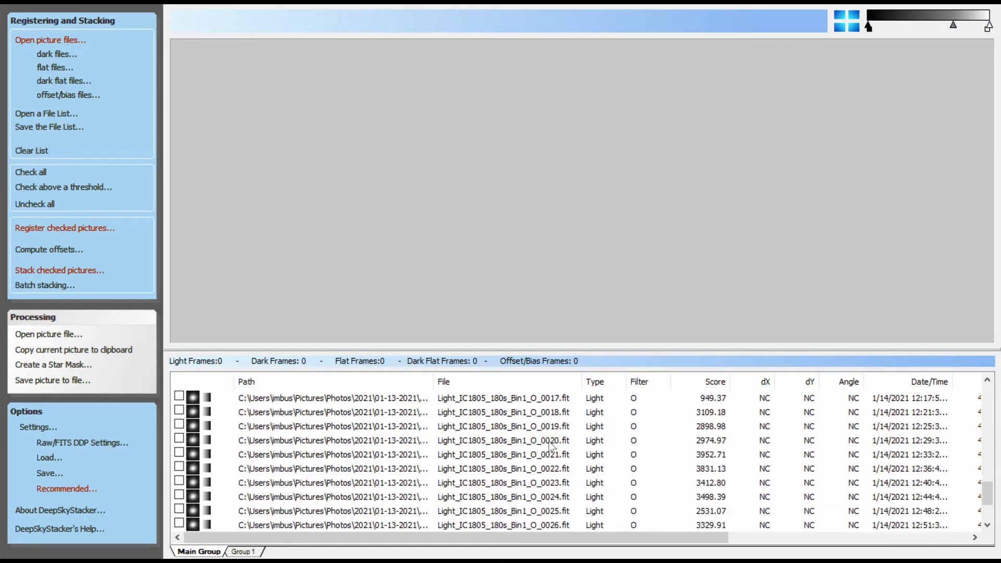
{"action": "scroll", "coordinate": [568, 461], "scroll_direction": "up", "scroll_amount": 4}
{"action": "scroll", "coordinate": [571, 463], "scroll_direction": "down", "scroll_amount": 1}
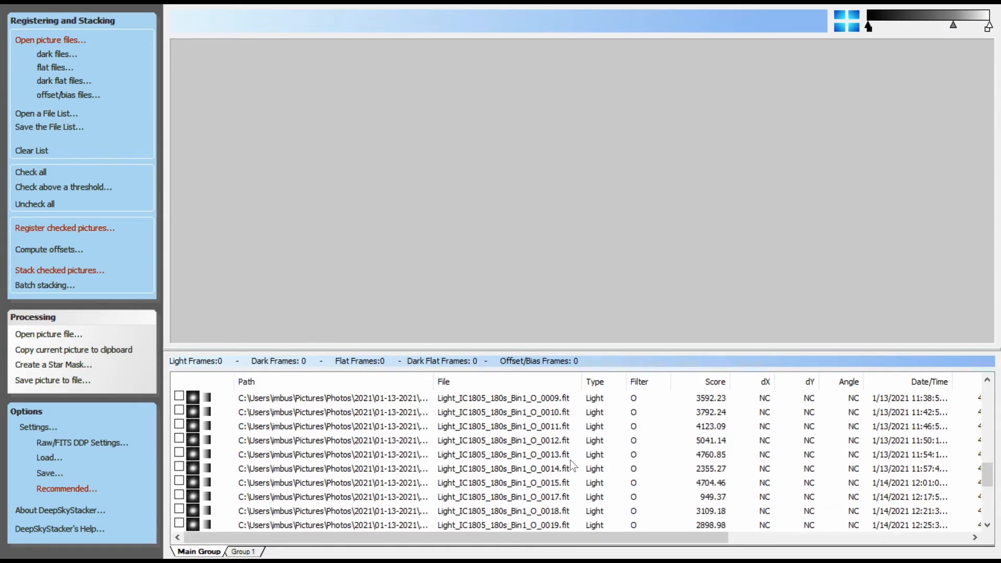
{"action": "scroll", "coordinate": [590, 473], "scroll_direction": "up", "scroll_amount": 7}
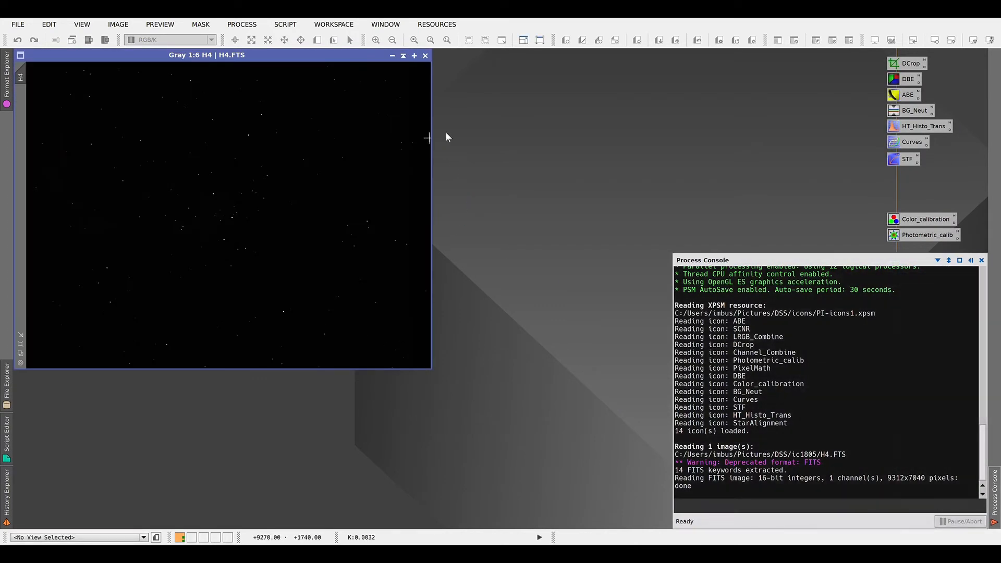
Step: Switch to PixInsight and open S5.FTS and O4-ii.FTS alongside the H4.FTS image
{"action": "left_click_drag", "start_coordinate": [301, 55], "coordinate": [312, 65]}
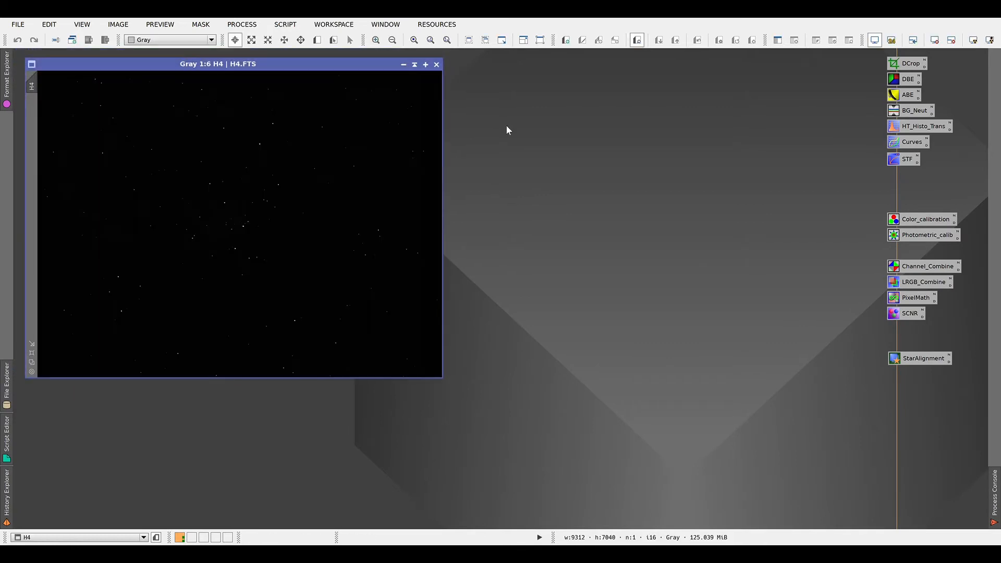
{"action": "double_click", "coordinate": [484, 145]}
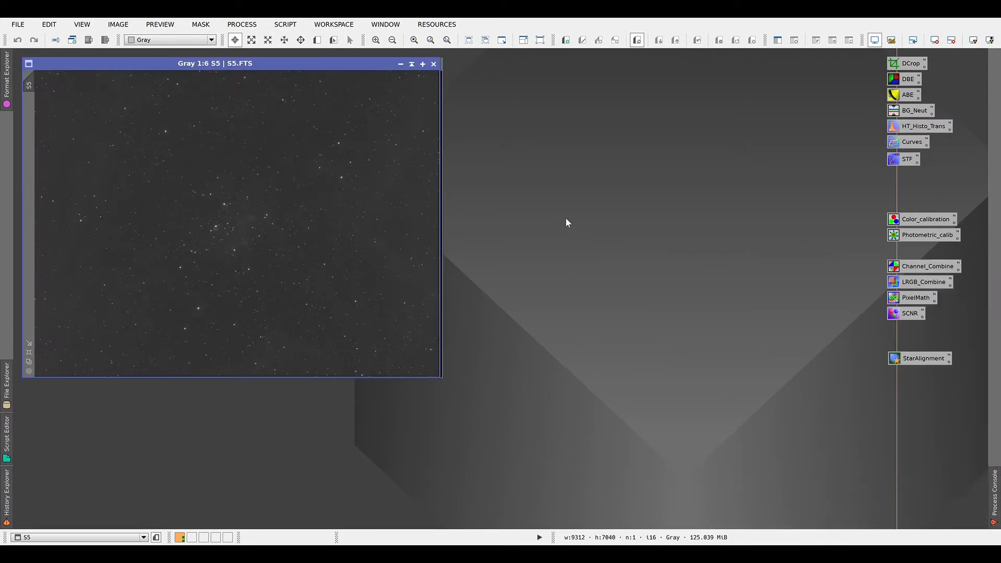
{"action": "left_click", "coordinate": [565, 197]}
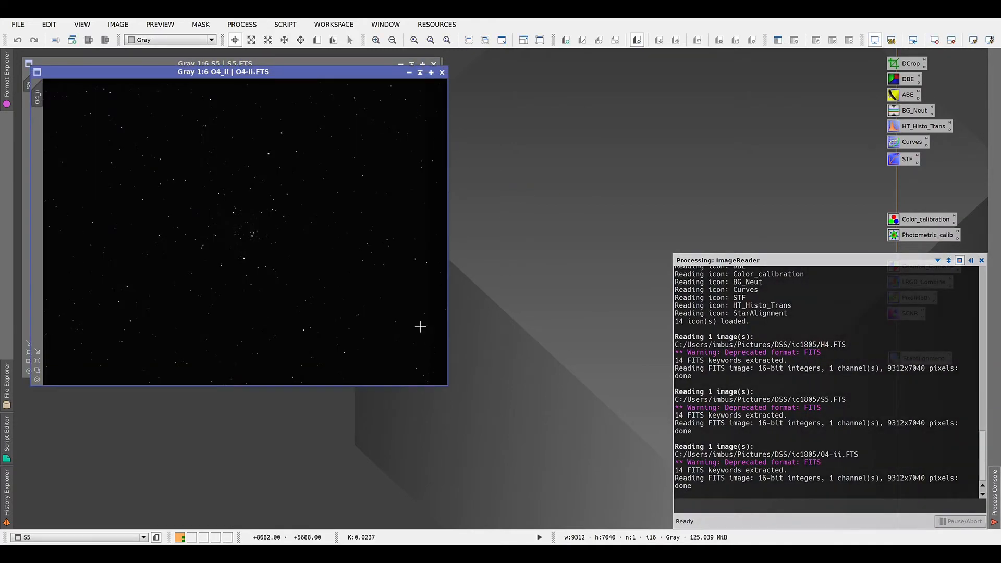
Step: Arrange the image windows with S5 beside H4 and O4_ii below and between them
{"action": "left_click_drag", "start_coordinate": [308, 70], "coordinate": [375, 99]}
{"action": "left_click_drag", "start_coordinate": [551, 152], "coordinate": [642, 208]}
{"action": "left_click_drag", "start_coordinate": [301, 64], "coordinate": [740, 64]}
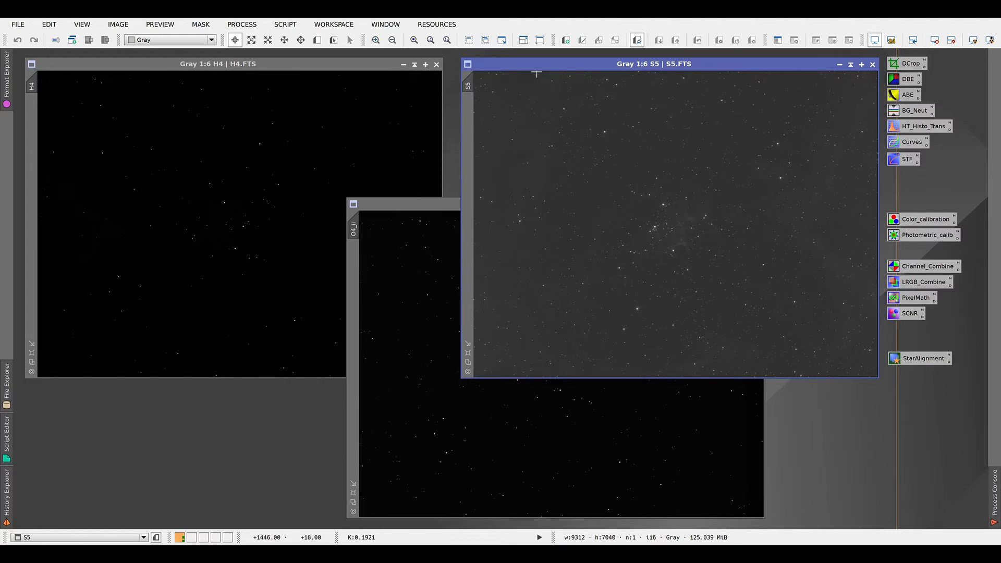
{"action": "left_click_drag", "start_coordinate": [432, 208], "coordinate": [408, 199]}
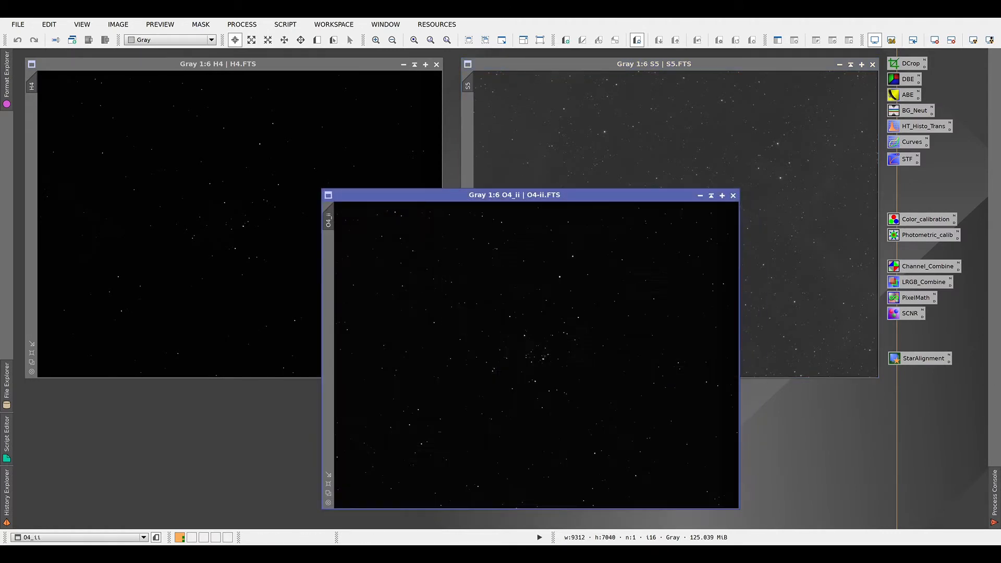
Step: Apply an automatic screen stretch to the H4 image
{"action": "left_click", "coordinate": [353, 65]}
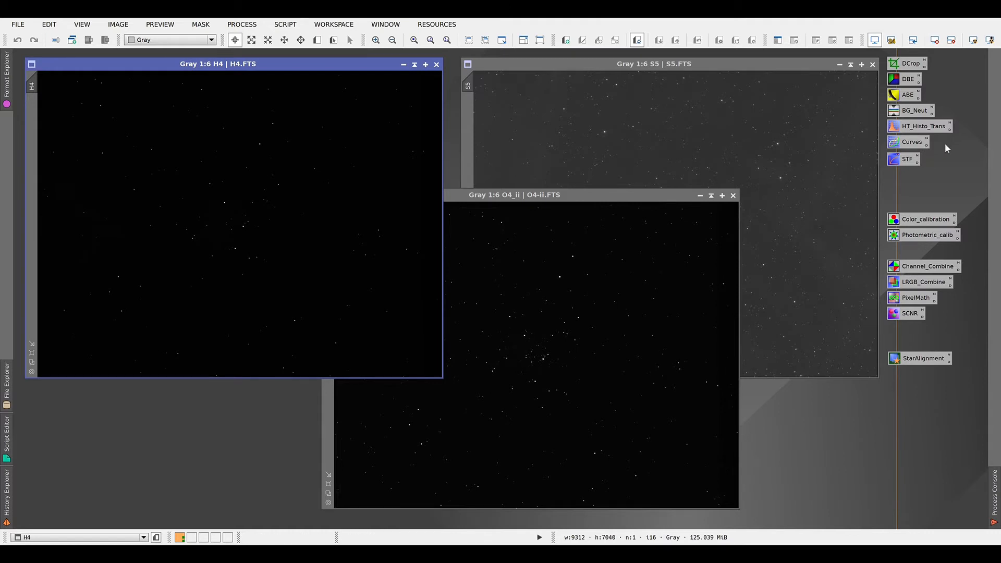
{"action": "double_click", "coordinate": [903, 161]}
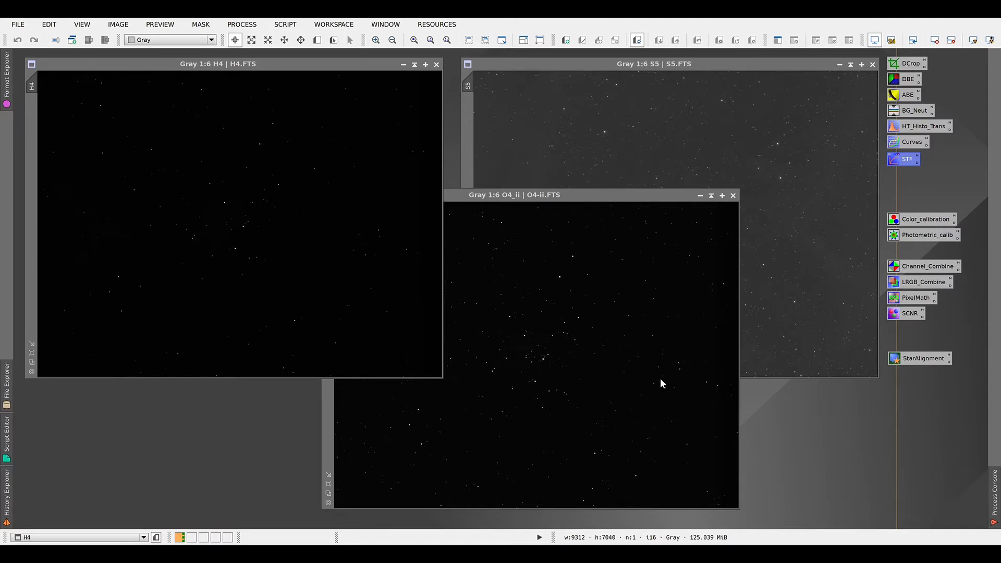
{"action": "left_click", "coordinate": [338, 64]}
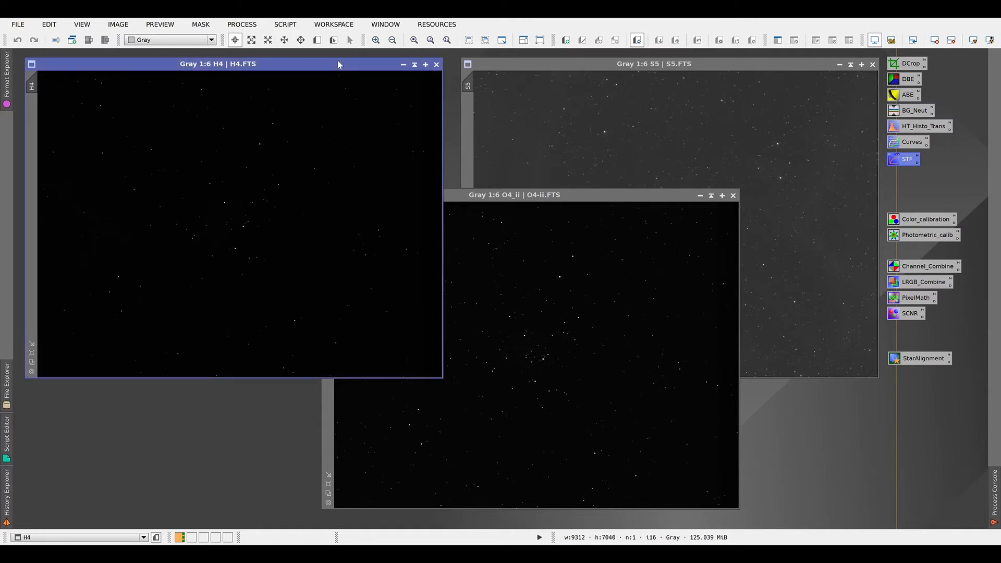
{"action": "key", "text": "ctrl+a"}
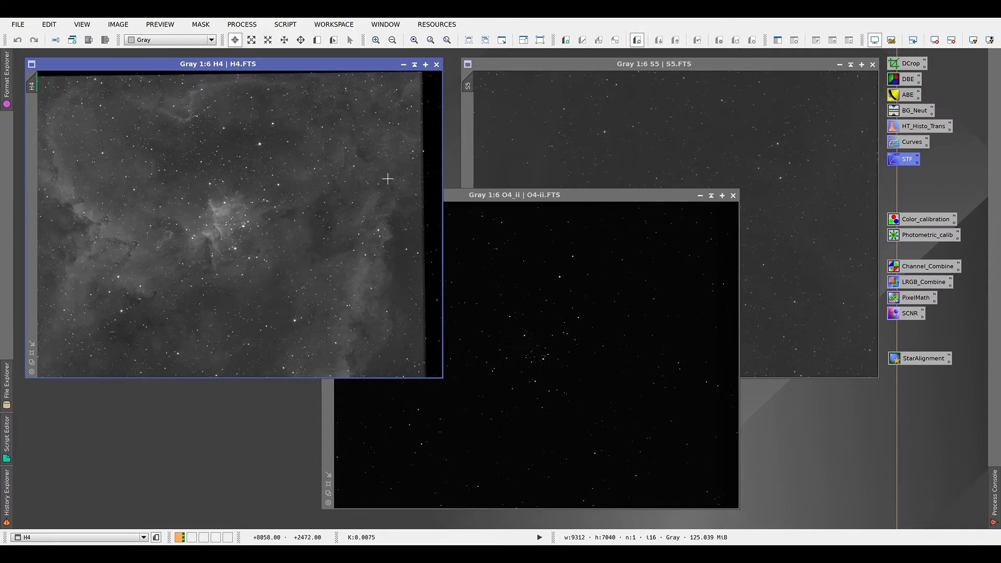
Step: Apply an automatic screen stretch to the O4_ii image and reposition its window partly over H4
{"action": "left_click", "coordinate": [457, 198]}
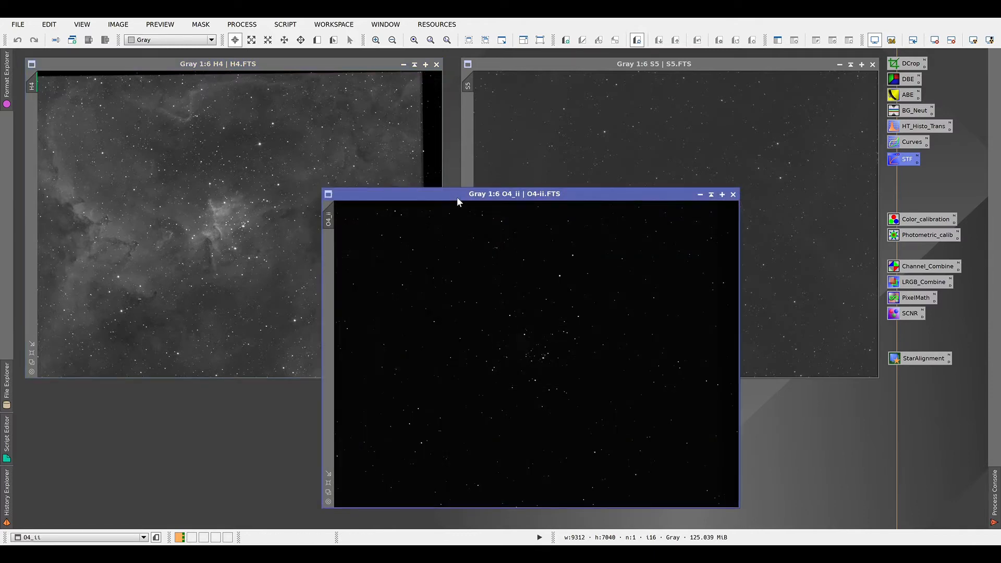
{"action": "left_click_drag", "start_coordinate": [452, 195], "coordinate": [422, 176]}
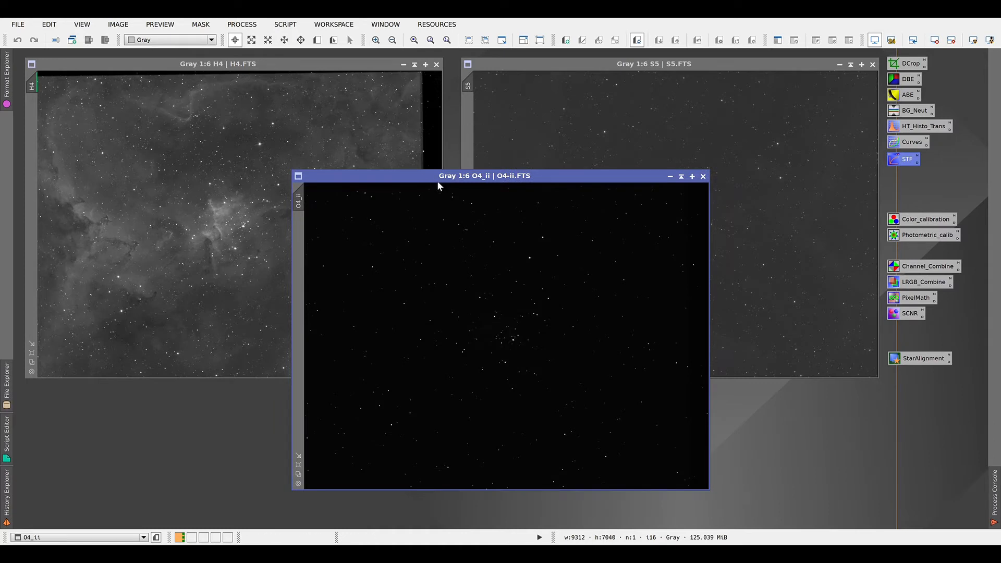
{"action": "key", "text": "ctrl+a"}
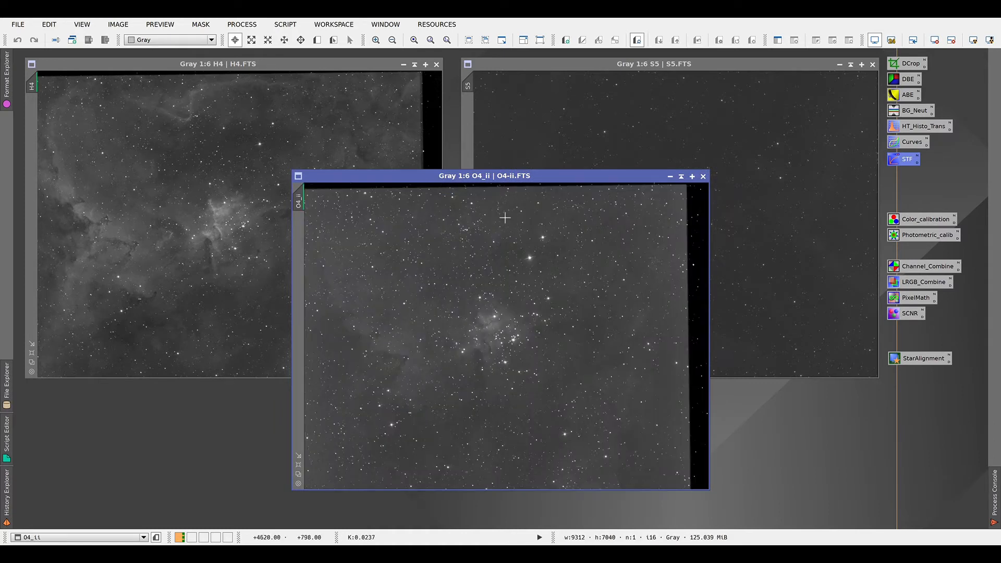
{"action": "left_click_drag", "start_coordinate": [547, 179], "coordinate": [466, 184]}
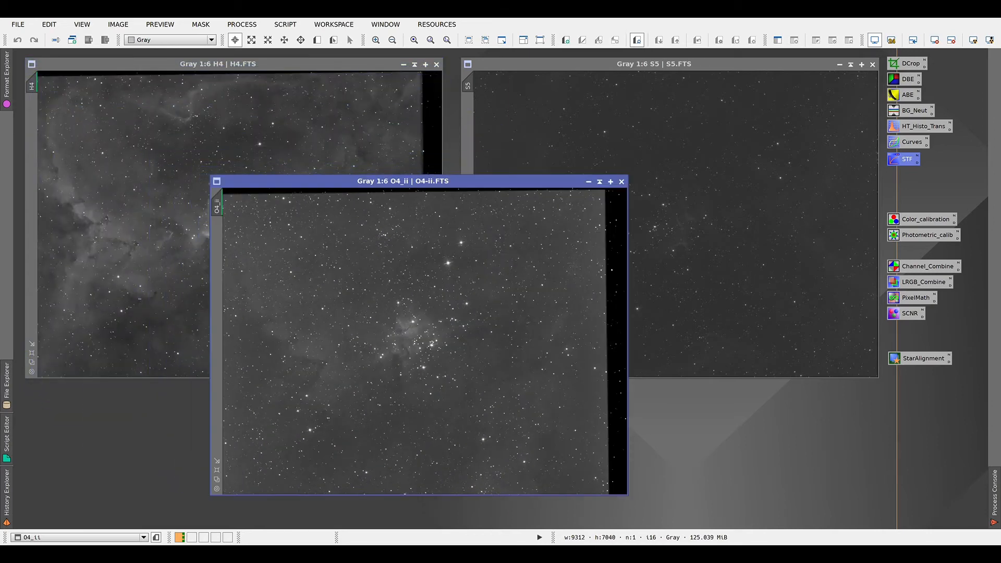
Step: Apply an automatic screen stretch to the S5 image and place its window back beside H4
{"action": "left_click", "coordinate": [564, 62]}
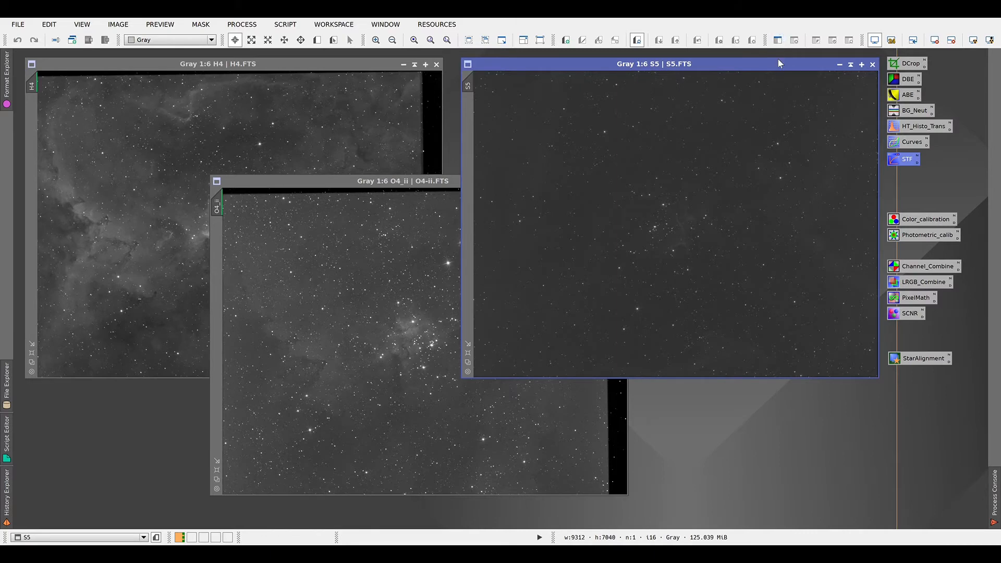
{"action": "left_click_drag", "start_coordinate": [777, 59], "coordinate": [542, 98]}
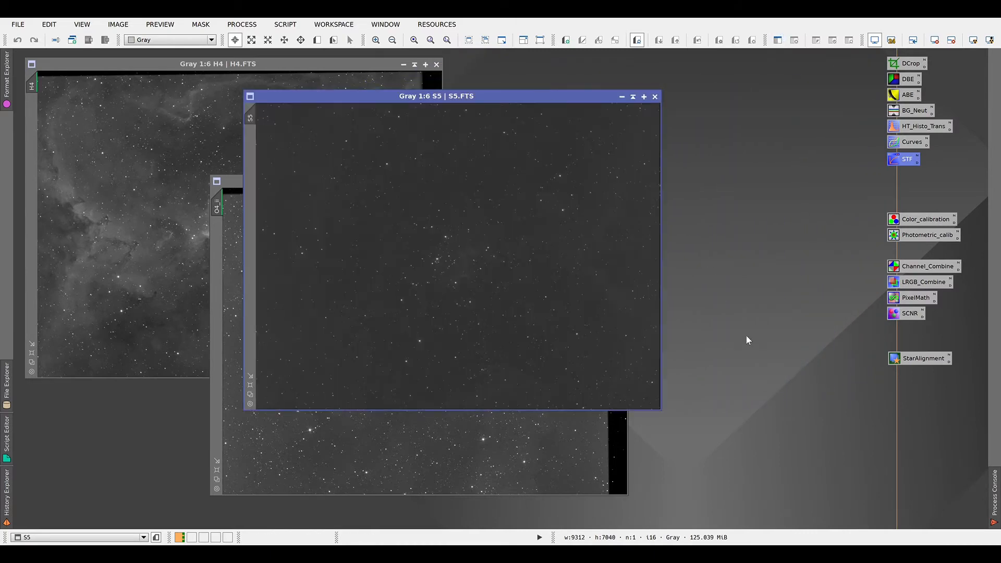
{"action": "left_click", "coordinate": [568, 100]}
{"action": "key", "text": "ctrl+a"}
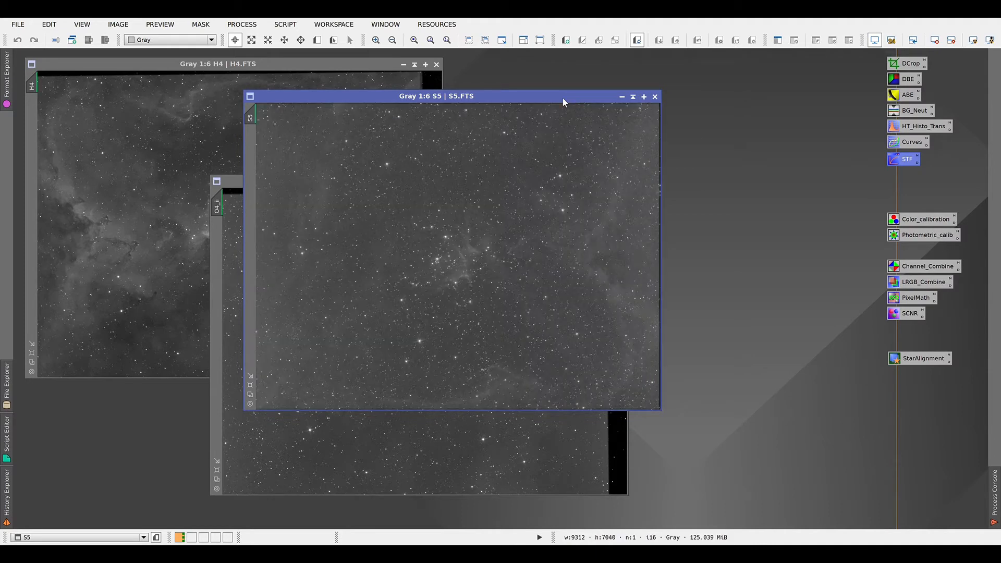
{"action": "left_click_drag", "start_coordinate": [563, 97], "coordinate": [778, 79]}
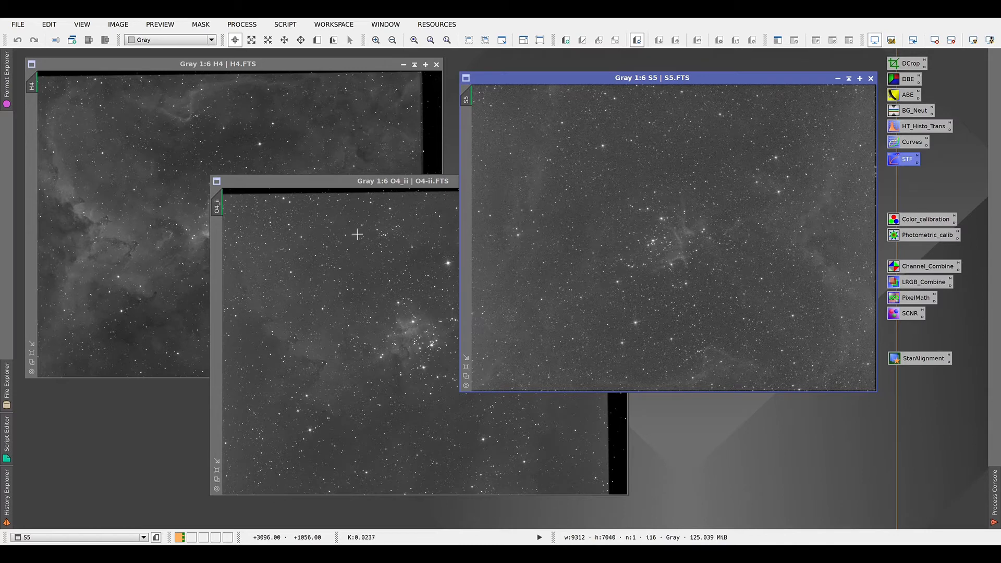
Step: Compare the orientation and framing of the stretched O4_ii and S5 images by bringing each to the front
{"action": "left_click", "coordinate": [410, 180]}
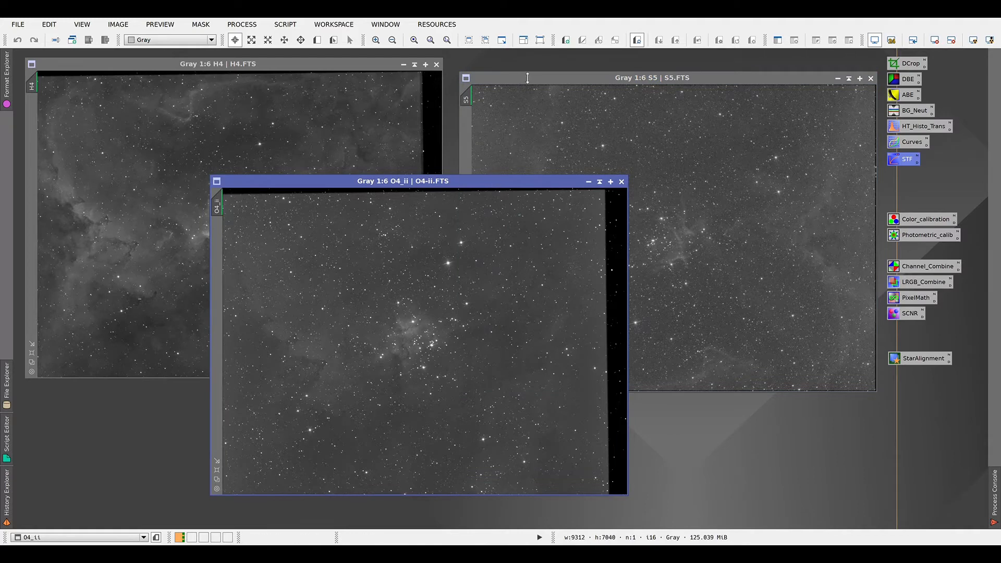
{"action": "mouse_move", "coordinate": [527, 78]}
{"action": "left_mouse_down"}
{"action": "mouse_move", "coordinate": [509, 66]}
{"action": "mouse_move", "coordinate": [518, 74]}
{"action": "left_mouse_up"}
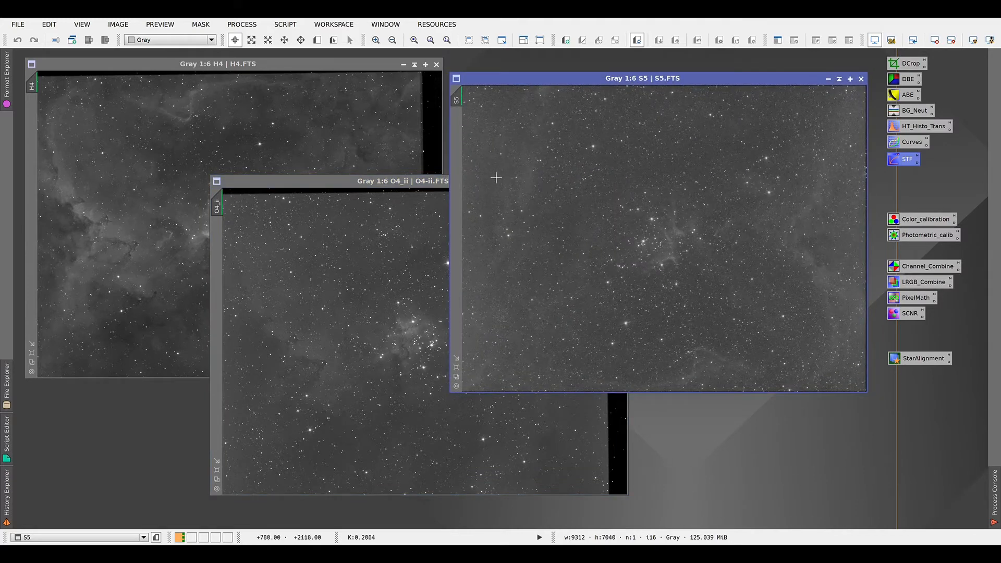
{"action": "left_click", "coordinate": [413, 183]}
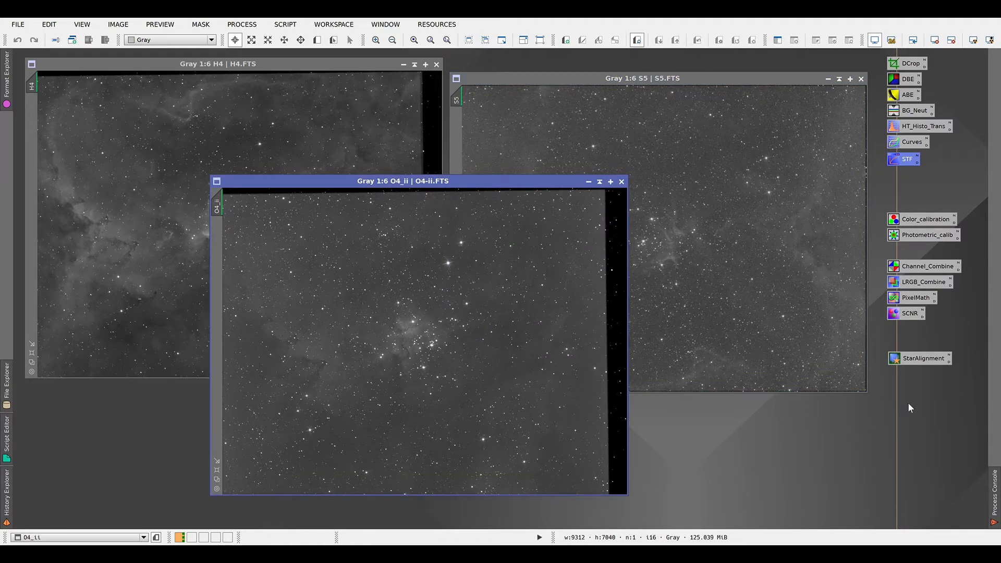
Step: Register the S5 and O4_ii images with StarAlignment so that they match the H4 image
{"action": "left_click", "coordinate": [877, 406]}
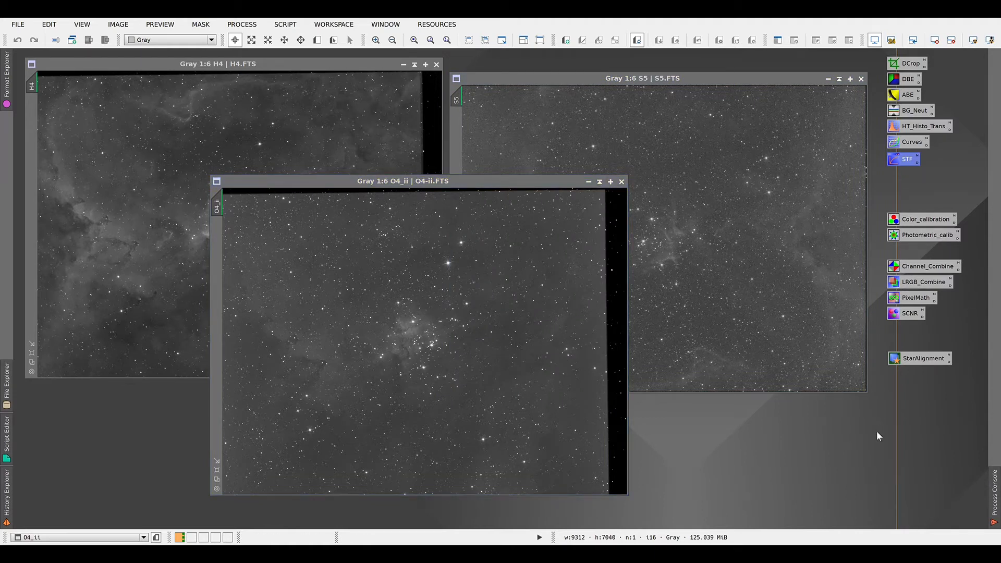
{"action": "left_click", "coordinate": [922, 358]}
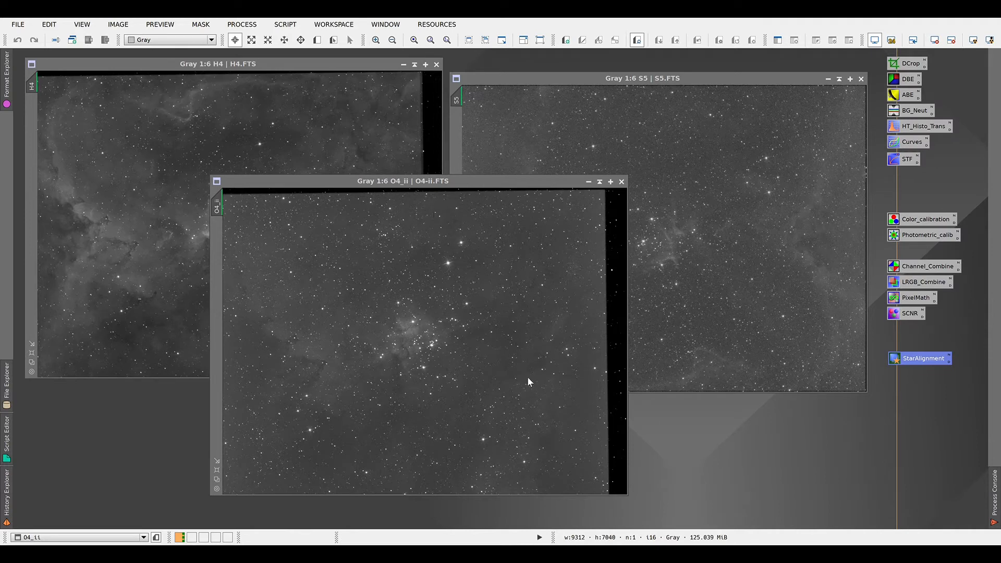
{"action": "double_click", "coordinate": [657, 515]}
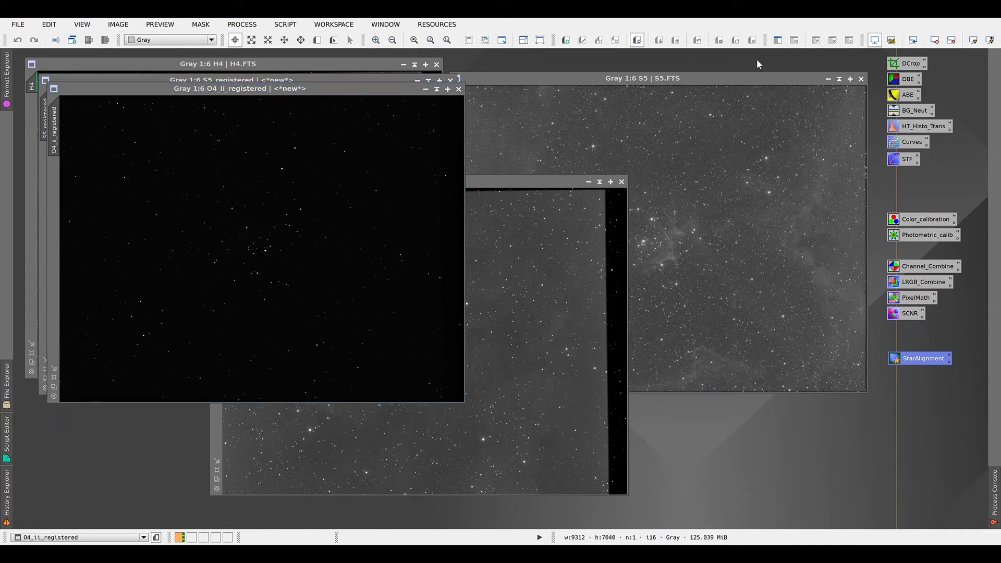
Step: Close the original S5 and O4_ii images and spread the windows of O4_ii_registered and S5_registered apart
{"action": "left_click", "coordinate": [861, 79]}
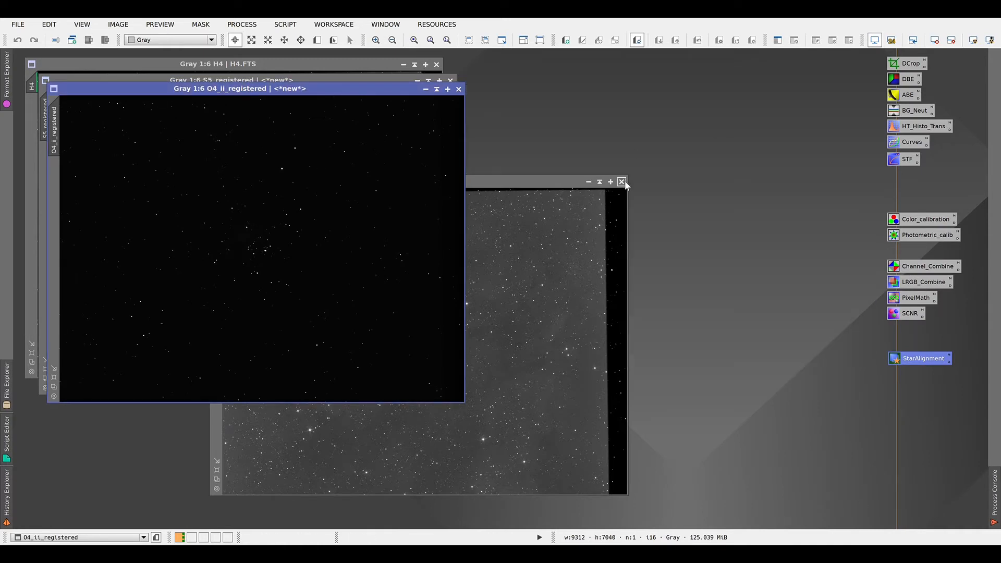
{"action": "left_click", "coordinate": [622, 181]}
{"action": "left_click_drag", "start_coordinate": [348, 89], "coordinate": [505, 177]}
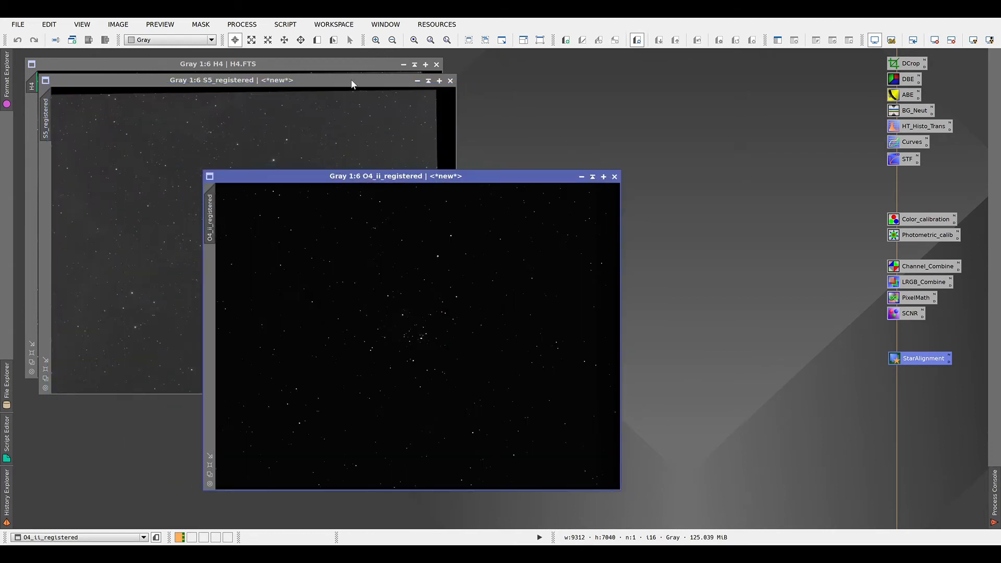
{"action": "left_click_drag", "start_coordinate": [352, 79], "coordinate": [784, 70]}
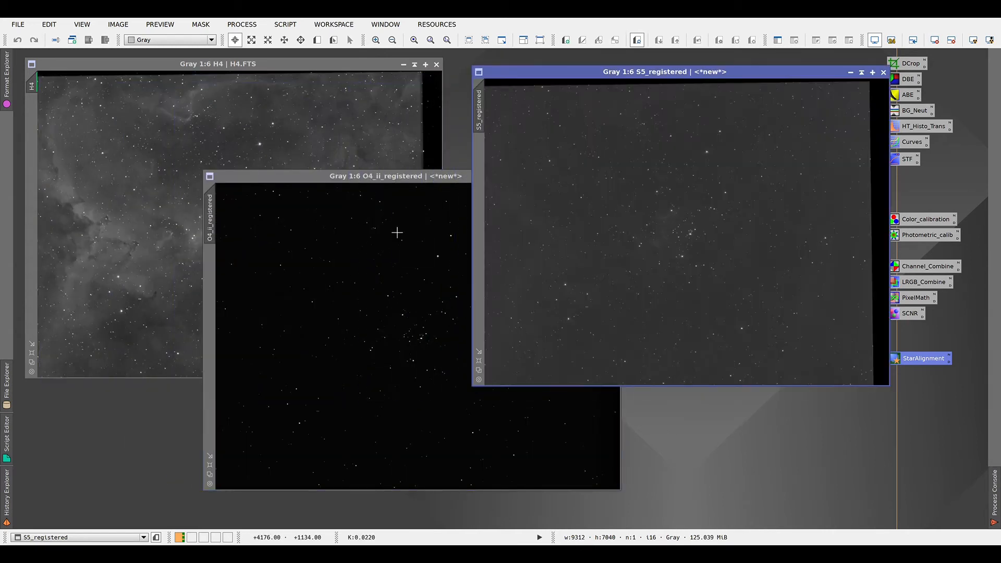
Step: Apply an automatic screen stretch to the O4_ii_registered and S5_registered images
{"action": "left_click", "coordinate": [427, 178]}
{"action": "key", "text": "ctrl+a"}
{"action": "left_click", "coordinate": [564, 71]}
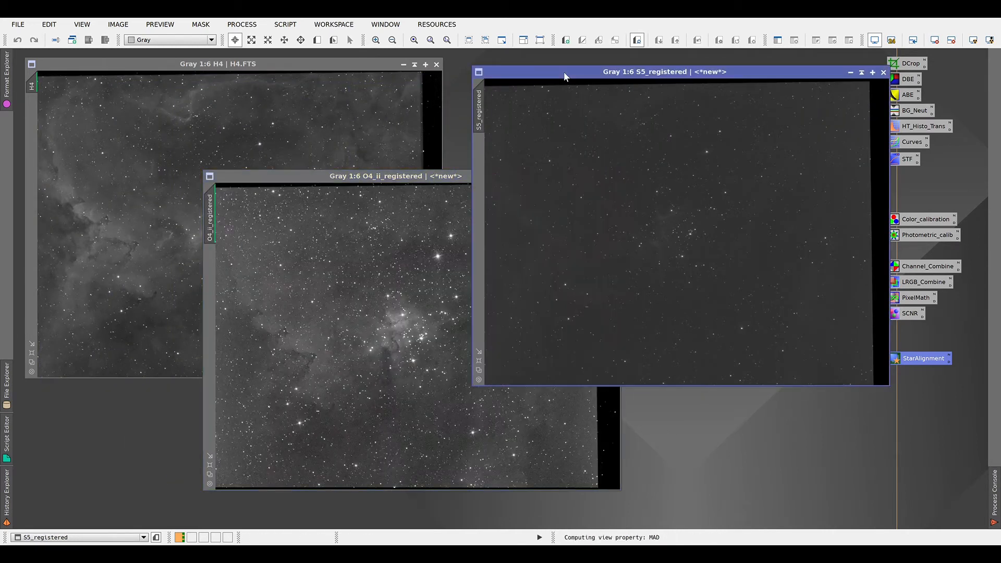
{"action": "key", "text": "ctrl+a"}
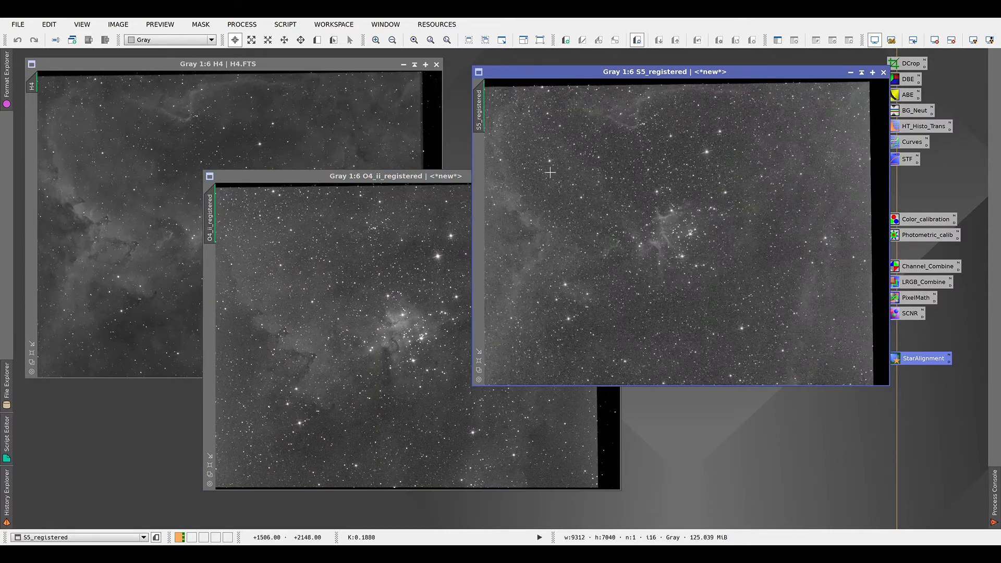
Step: Compare the framing of O4_ii_registered and S5_registered with H4, bringing each registered image to the front
{"action": "left_click", "coordinate": [440, 177]}
{"action": "left_click_drag", "start_coordinate": [440, 177], "coordinate": [446, 158]}
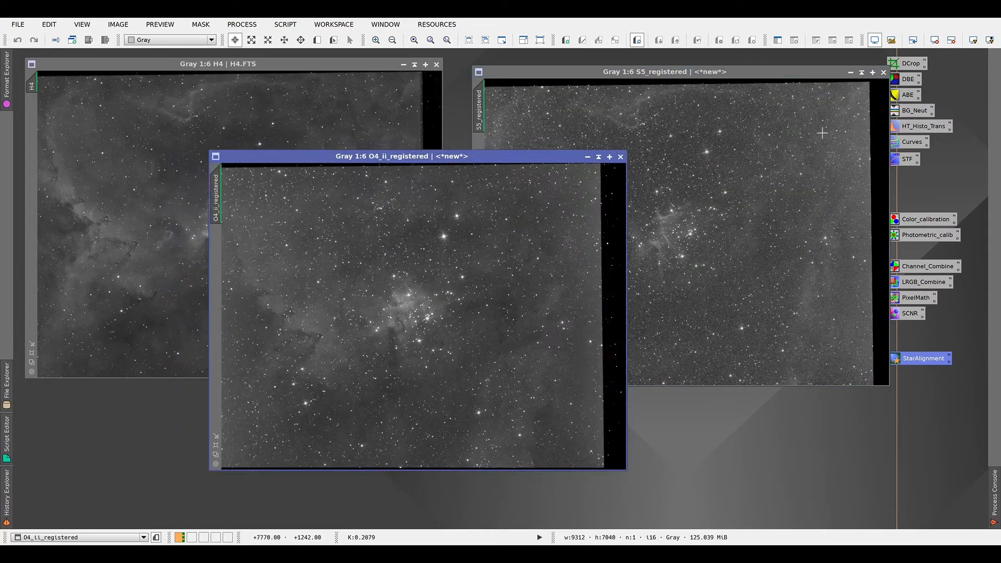
{"action": "left_click_drag", "start_coordinate": [763, 73], "coordinate": [723, 70]}
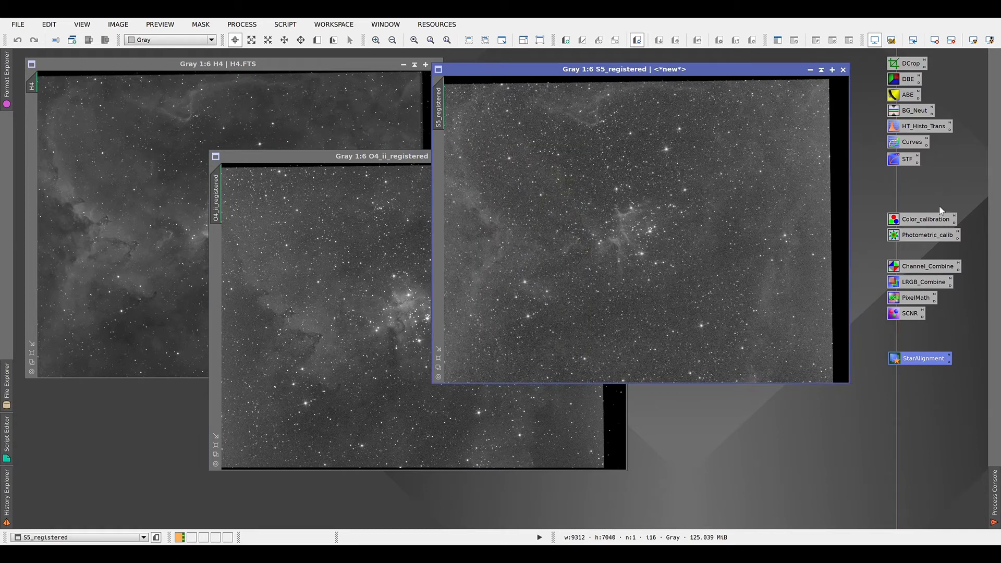
Step: Combine S5_registered, H4 and O4_ii_registered into one RGB image with the LRGB combination process, and close the three source images
{"action": "left_click", "coordinate": [917, 284]}
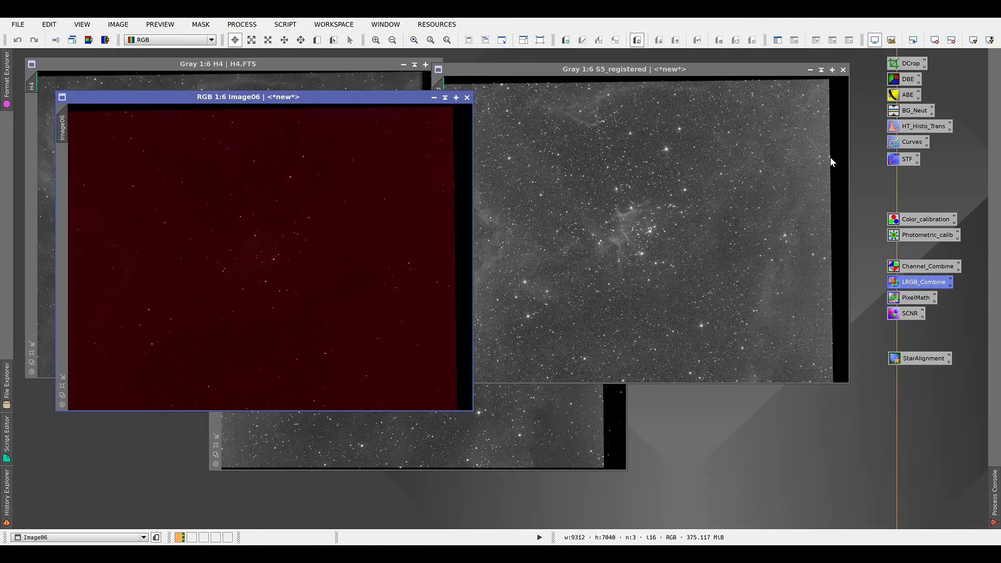
{"action": "left_click", "coordinate": [843, 69]}
{"action": "left_click", "coordinate": [620, 156]}
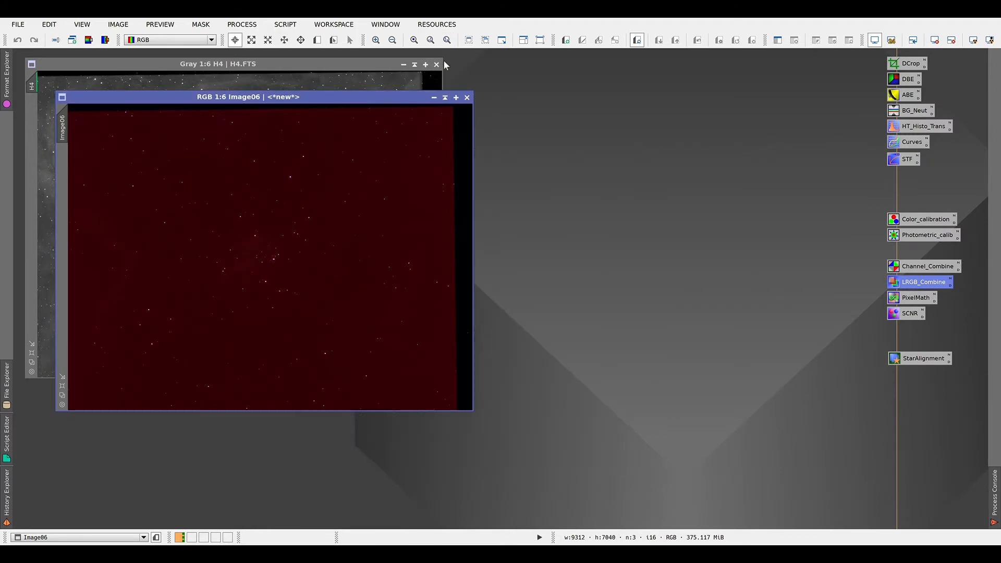
{"action": "left_click", "coordinate": [437, 65]}
Step: Reposition and enlarge the combined RGB image's window, and apply an automatic screen stretch to the image
{"action": "left_click_drag", "start_coordinate": [398, 99], "coordinate": [459, 84]}
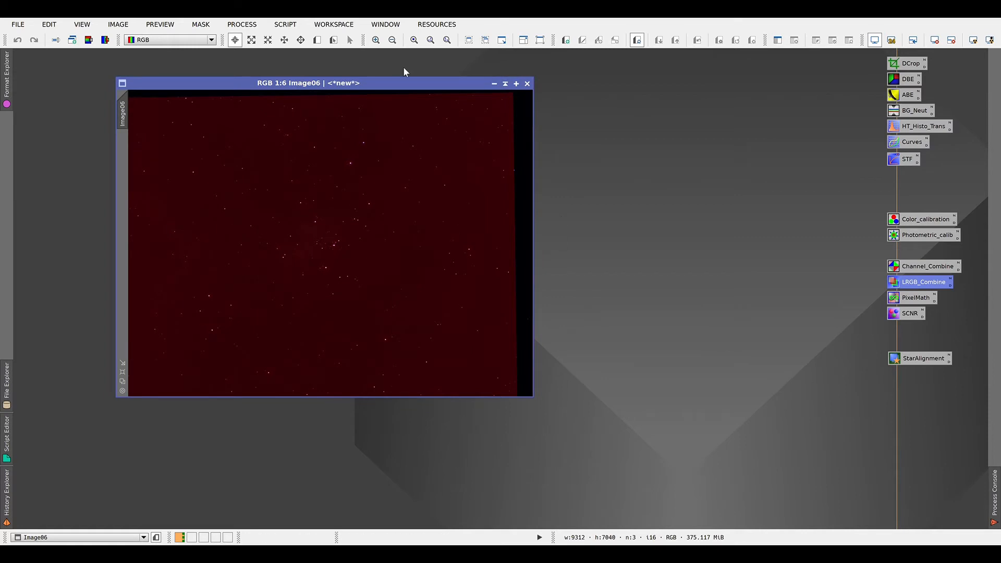
{"action": "left_click_drag", "start_coordinate": [425, 85], "coordinate": [458, 62]}
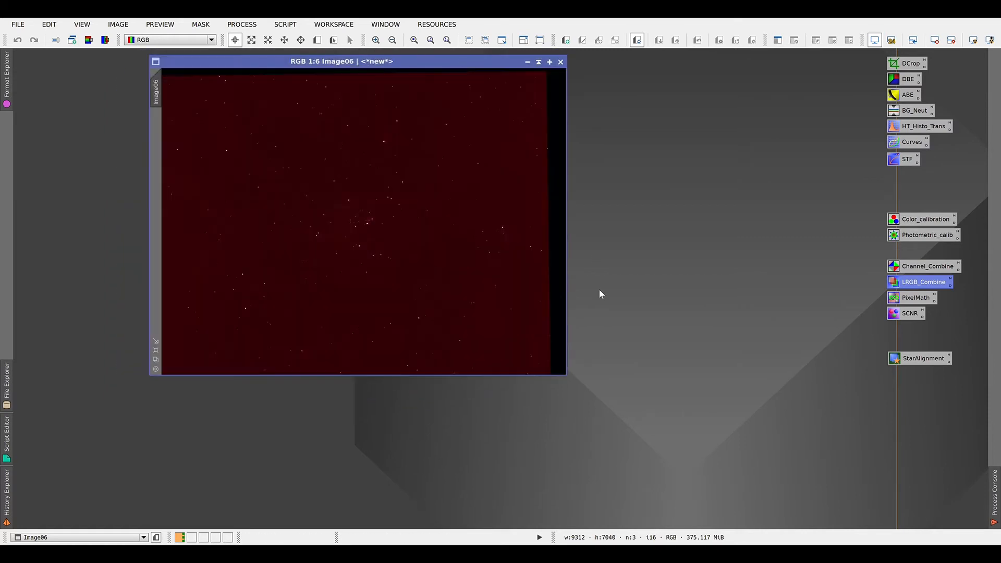
{"action": "left_click_drag", "start_coordinate": [572, 379], "coordinate": [632, 422]}
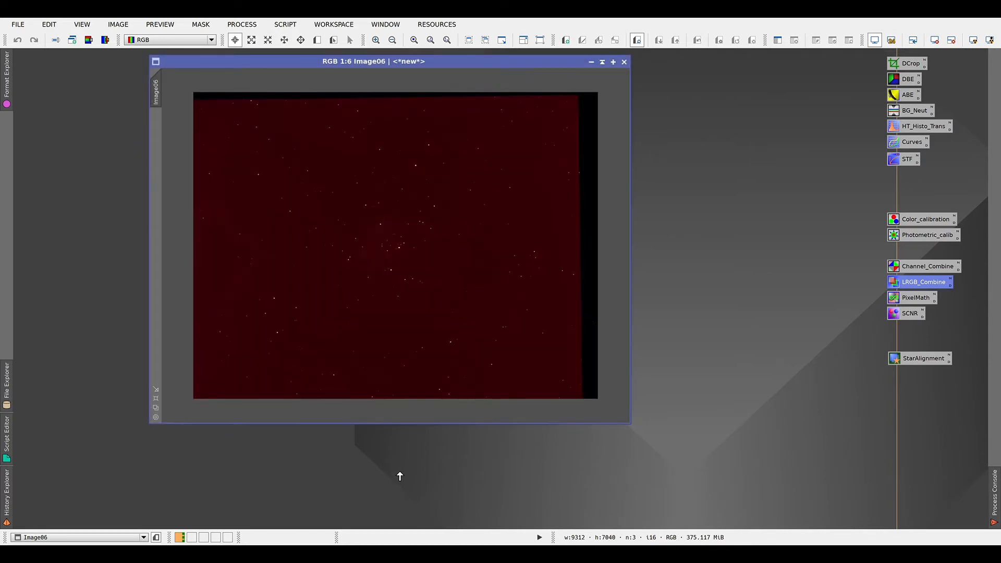
{"action": "left_click", "coordinate": [365, 449]}
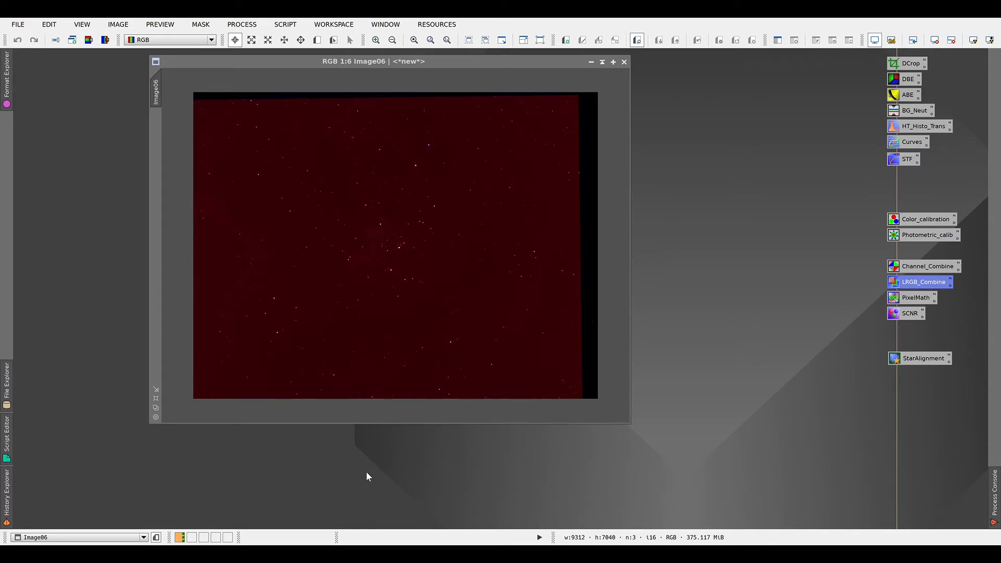
{"action": "key", "text": "ctrl+a"}
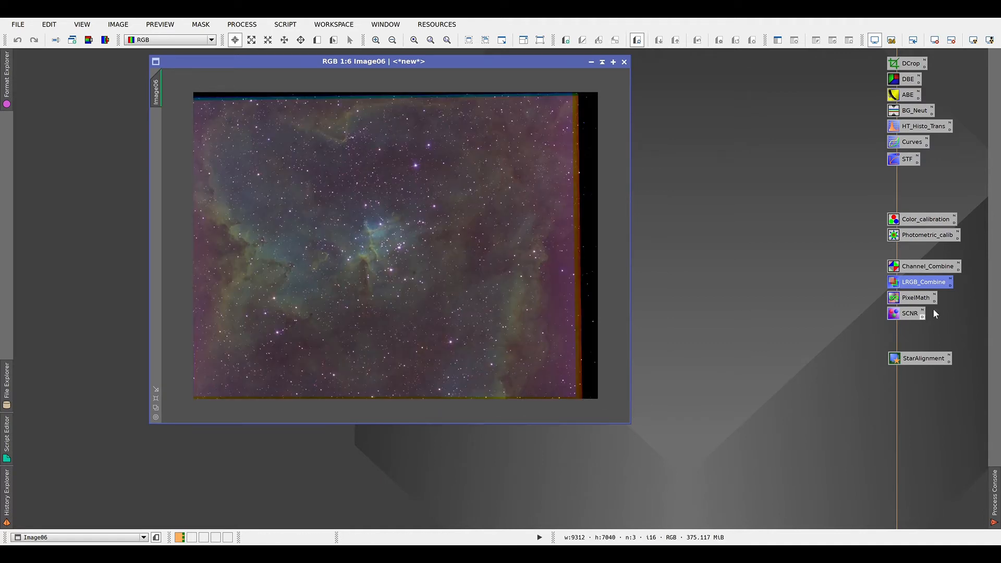
Step: Crop the black and misaligned borders off the right, top and bottom edges of the combined image with DynamicCrop, to about 8706 × 6608 px
{"action": "double_click", "coordinate": [911, 63]}
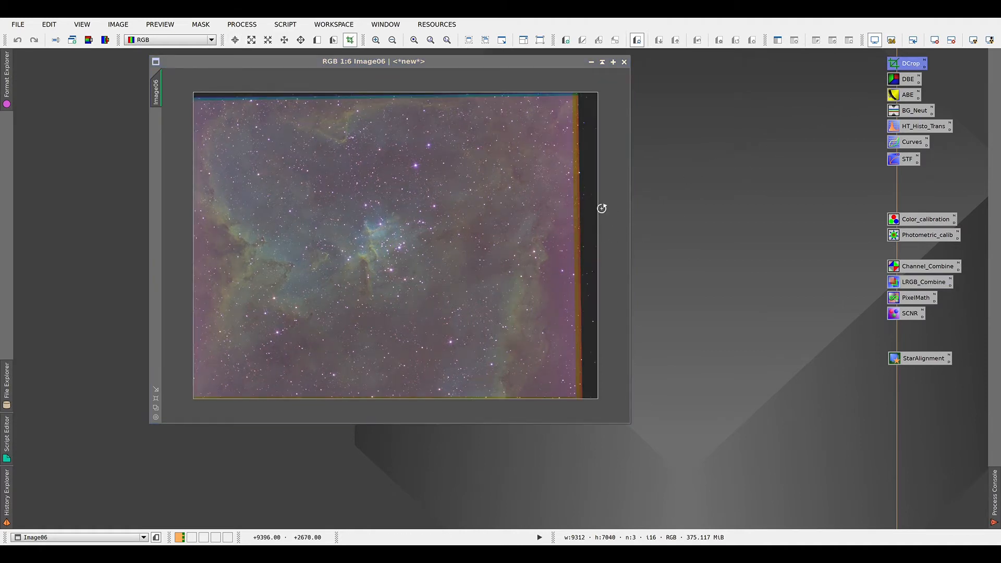
{"action": "left_click_drag", "start_coordinate": [598, 207], "coordinate": [572, 204]}
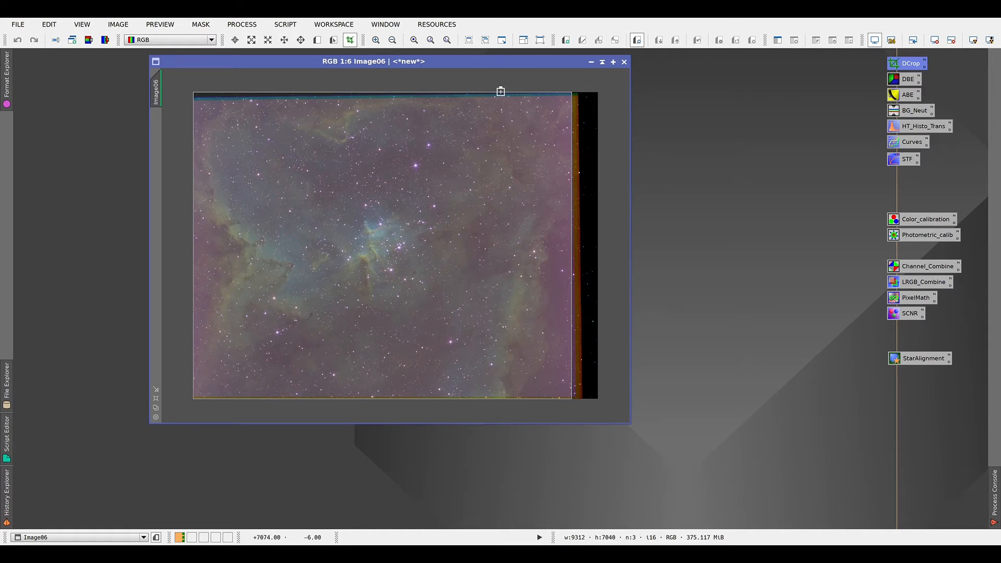
{"action": "left_click_drag", "start_coordinate": [500, 92], "coordinate": [501, 102]}
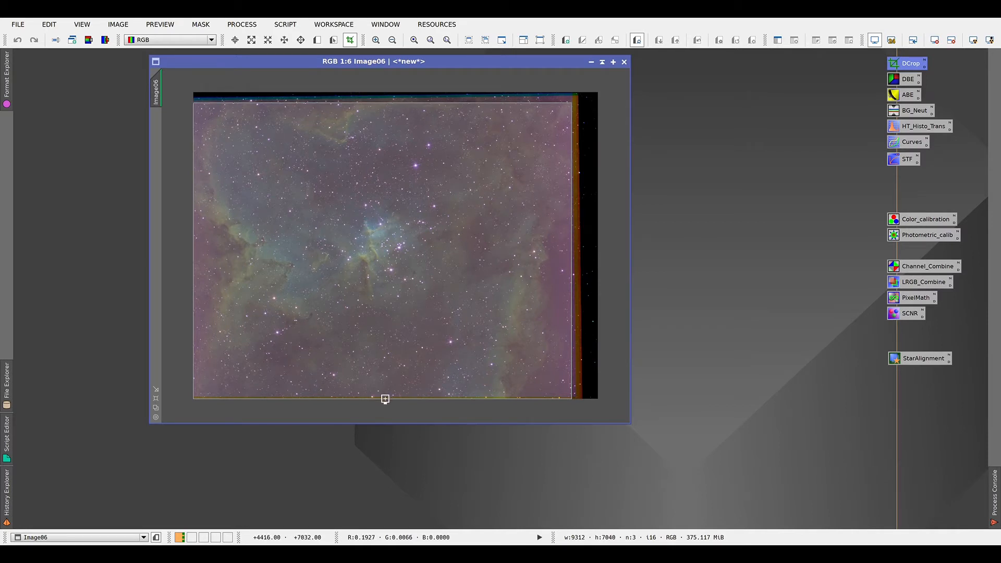
{"action": "left_click_drag", "start_coordinate": [385, 399], "coordinate": [383, 391]}
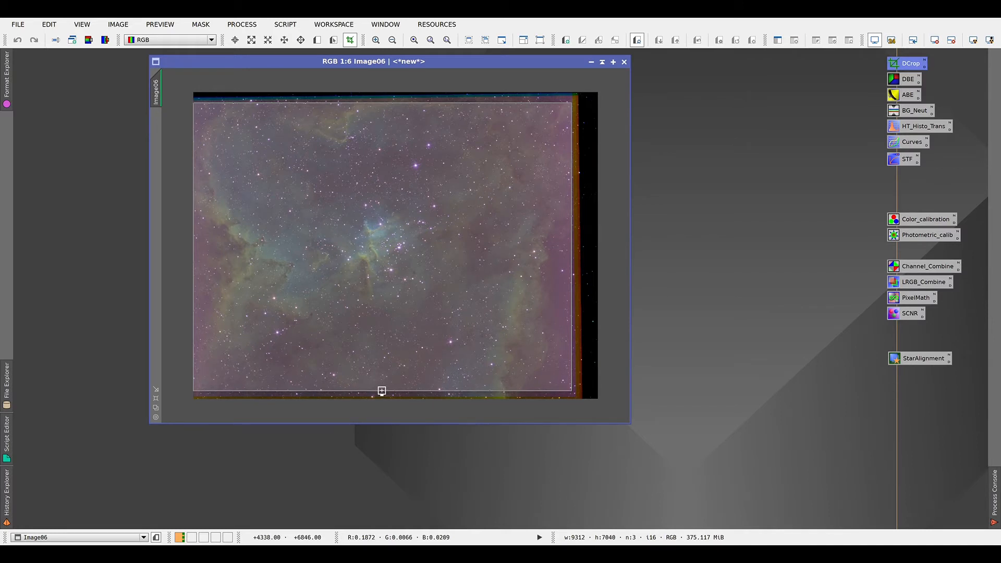
{"action": "left_click", "coordinate": [707, 316]}
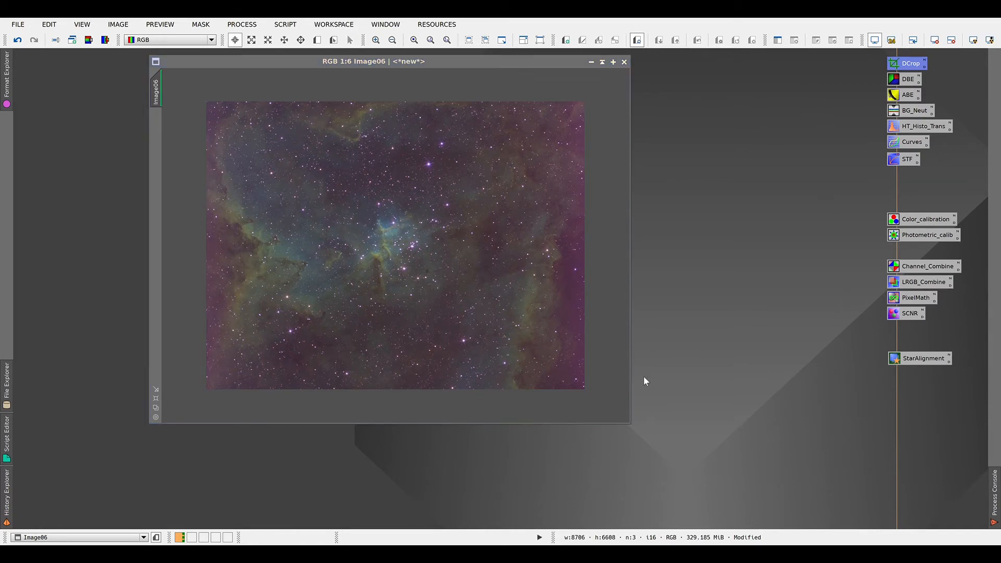
Step: Start DynamicBackgroundExtraction on the cropped RGB image and generate a regular grid of background samples across it
{"action": "left_click_drag", "start_coordinate": [436, 61], "coordinate": [431, 63]}
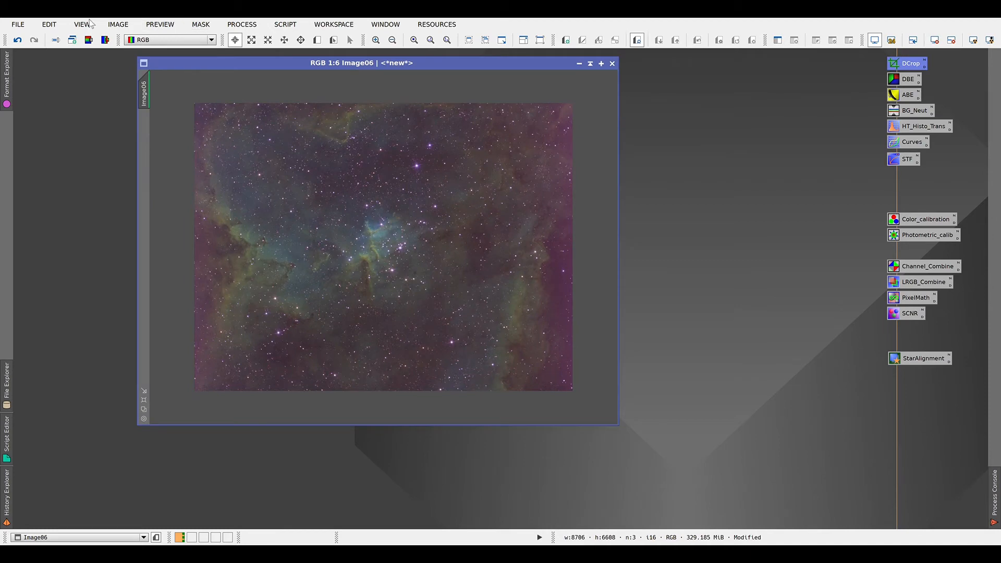
{"action": "key", "text": "ctrl+0"}
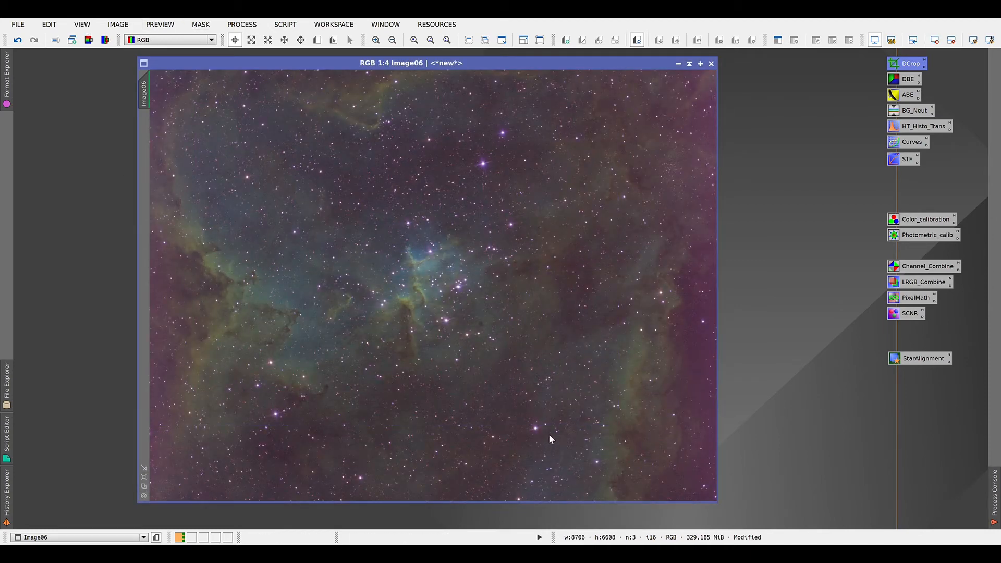
{"action": "left_click", "coordinate": [788, 444]}
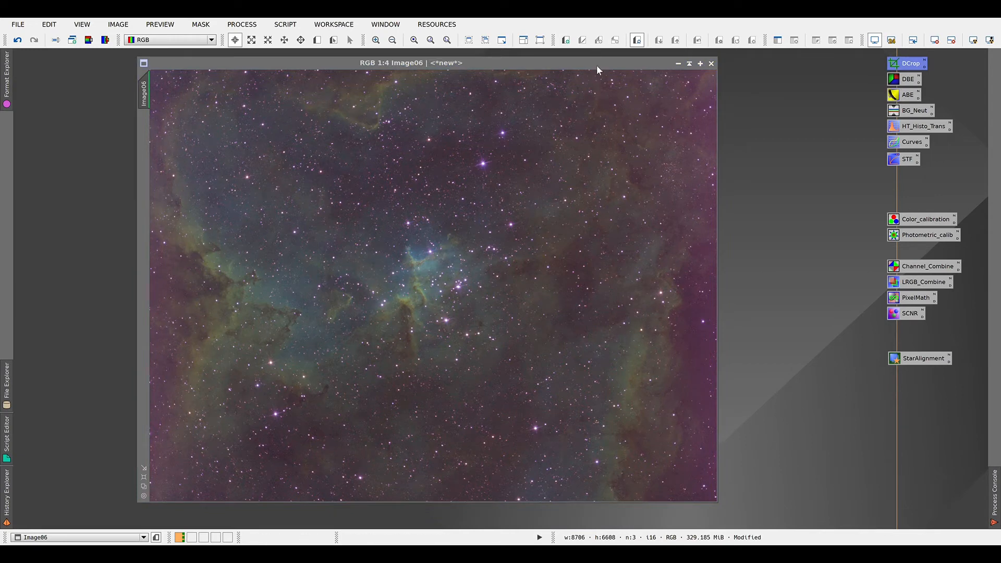
{"action": "left_click_drag", "start_coordinate": [598, 69], "coordinate": [468, 70]}
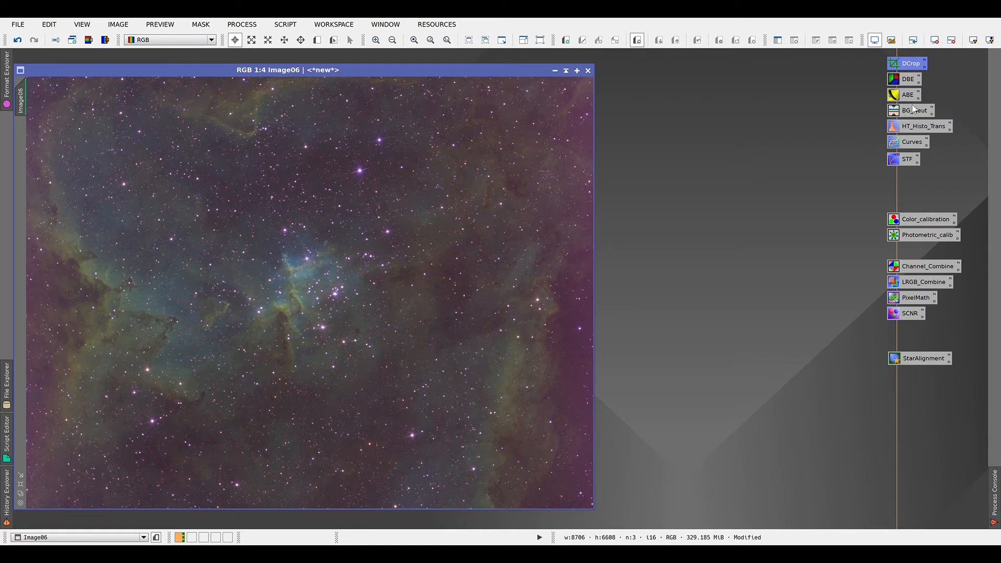
{"action": "double_click", "coordinate": [907, 78]}
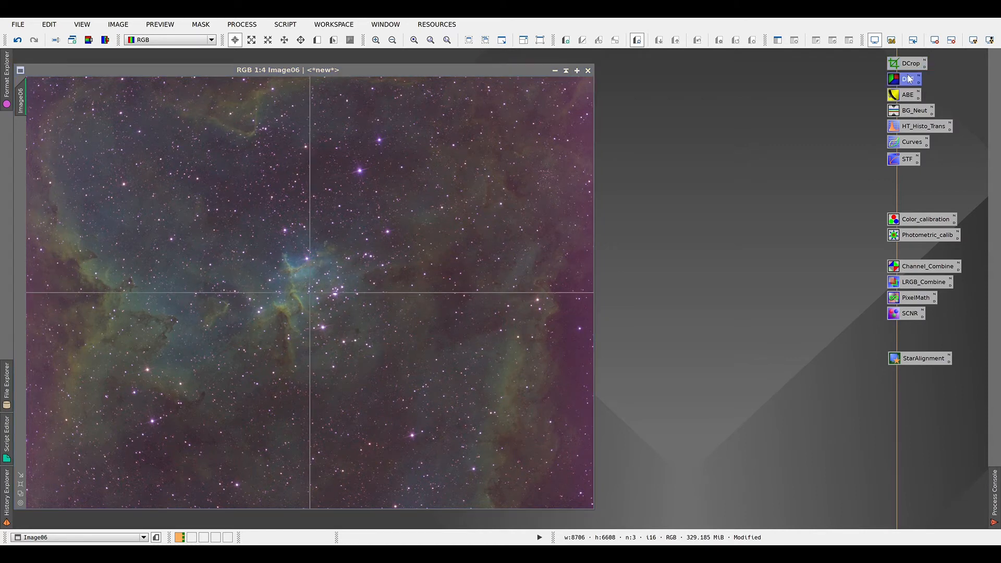
{"action": "left_click", "coordinate": [523, 93]}
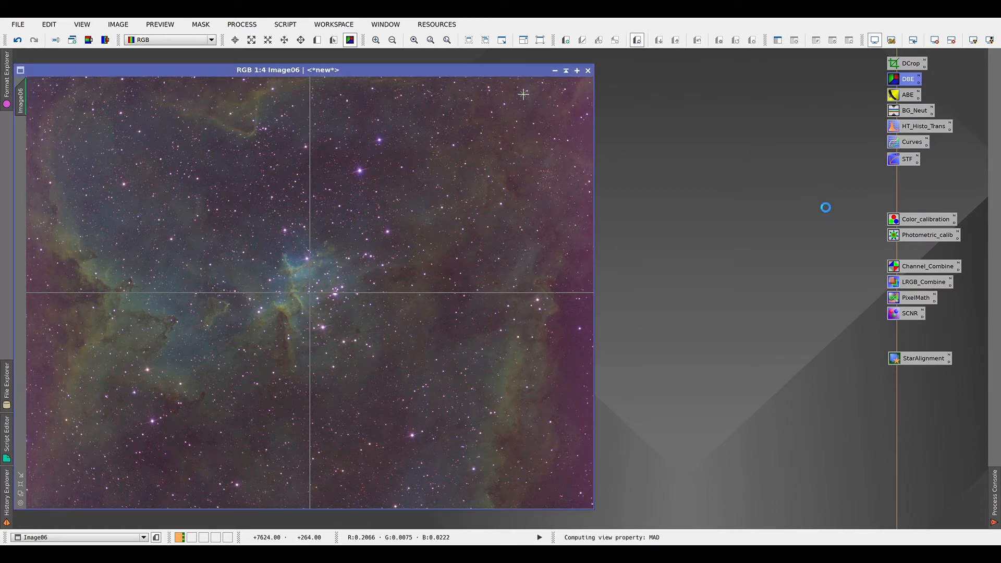
{"action": "left_click", "coordinate": [859, 291]}
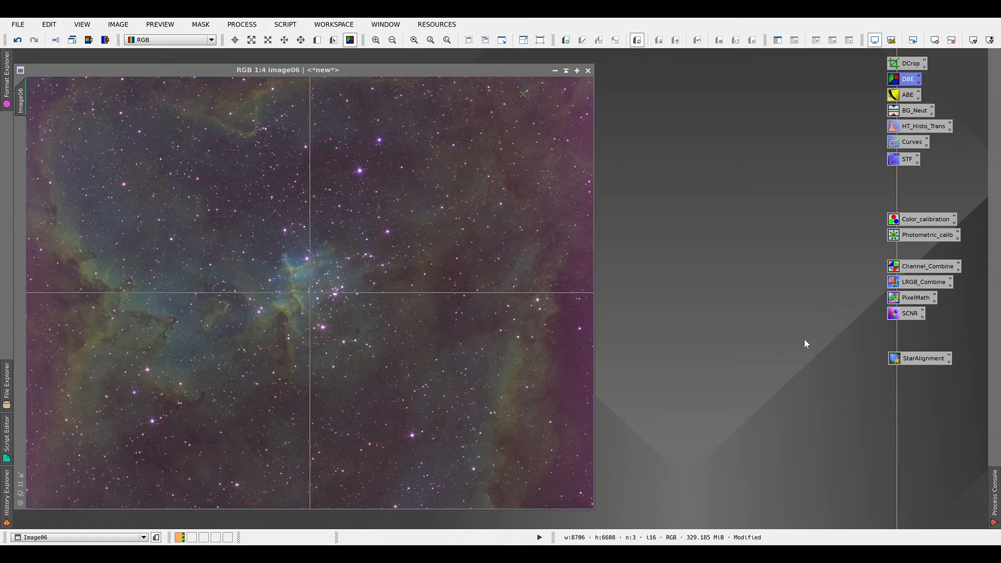
{"action": "left_click", "coordinate": [899, 368]}
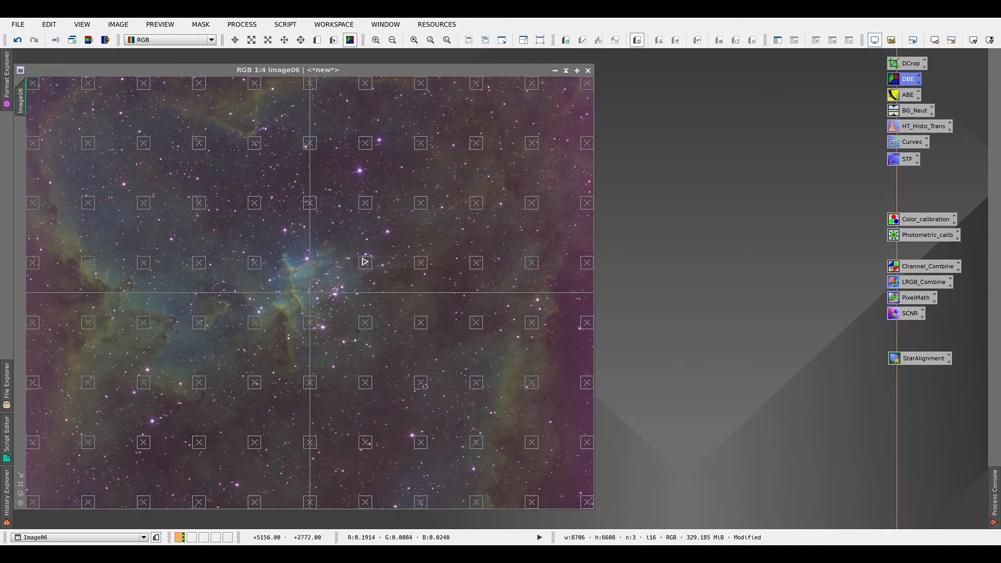
Step: Move three background samples away from the bright nebula and star areas, and add three samples along the image's lower right side
{"action": "left_click_drag", "start_coordinate": [365, 262], "coordinate": [384, 247]}
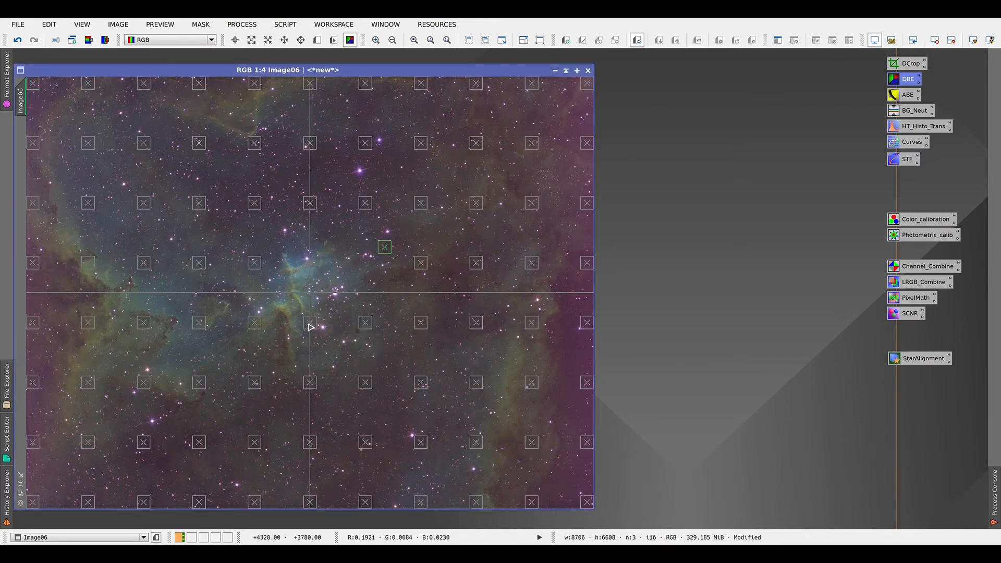
{"action": "left_click_drag", "start_coordinate": [310, 327], "coordinate": [293, 403]}
{"action": "left_click_drag", "start_coordinate": [88, 263], "coordinate": [100, 239]}
{"action": "left_click", "coordinate": [572, 348]}
{"action": "left_click", "coordinate": [569, 401]}
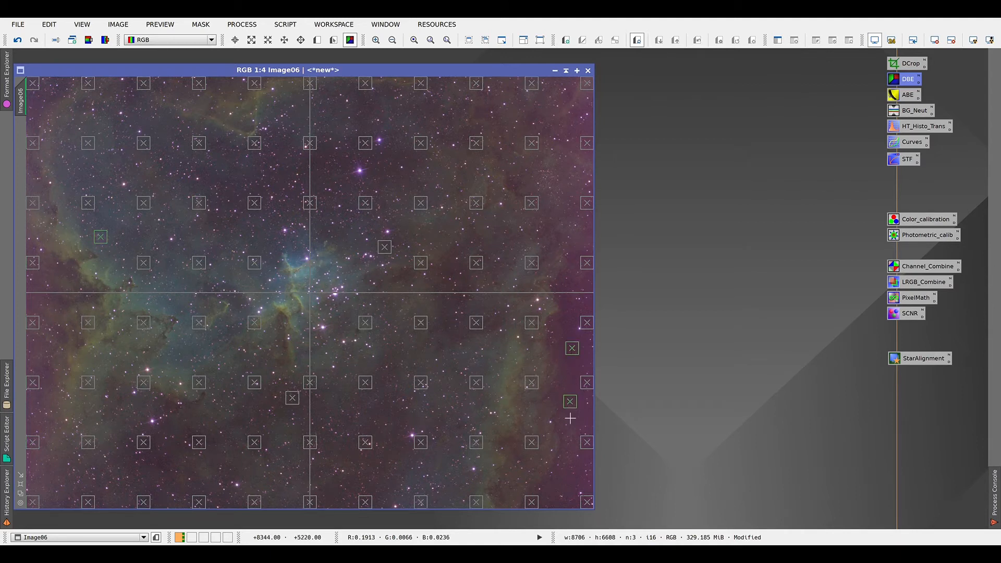
{"action": "left_click", "coordinate": [564, 481]}
Step: Shift the background samples in the nebula's left half and along the image's upper edge onto darker areas
{"action": "left_click", "coordinate": [128, 395]}
{"action": "left_click_drag", "start_coordinate": [132, 398], "coordinate": [128, 410]}
{"action": "left_click", "coordinate": [207, 322]}
{"action": "left_click_drag", "start_coordinate": [208, 322], "coordinate": [231, 213]}
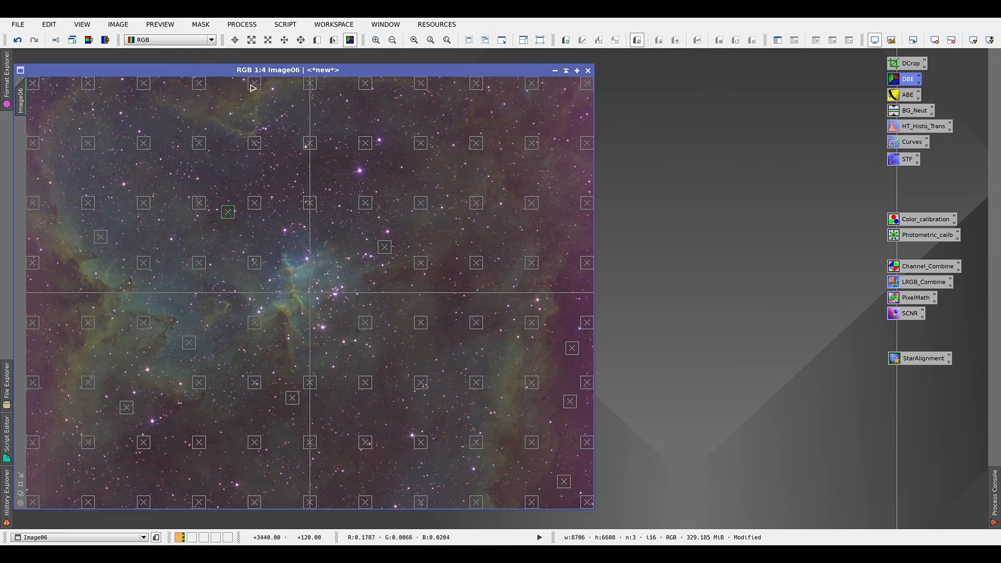
{"action": "left_click_drag", "start_coordinate": [252, 87], "coordinate": [221, 87]}
{"action": "left_click_drag", "start_coordinate": [422, 84], "coordinate": [432, 83]}
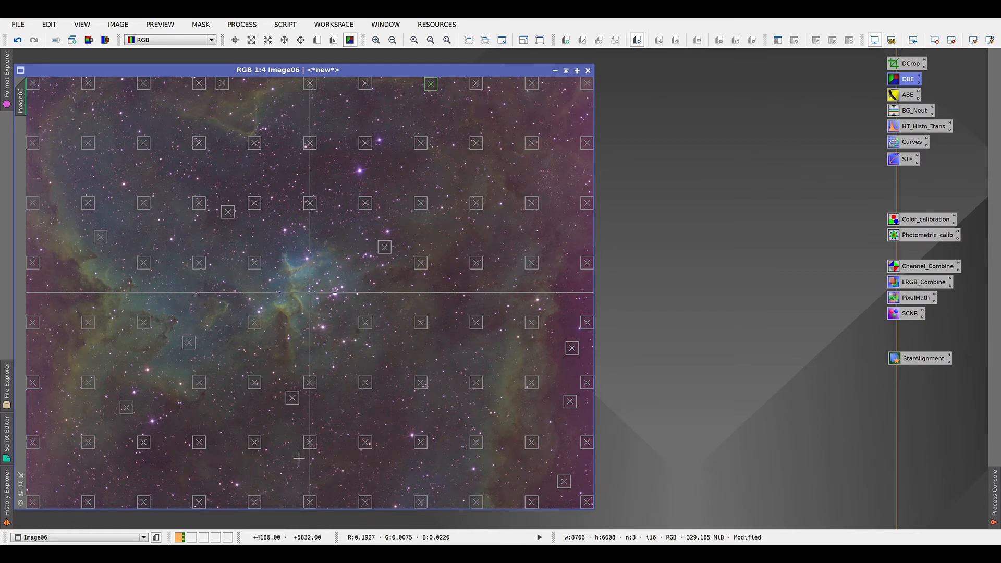
{"action": "left_click", "coordinate": [794, 433]}
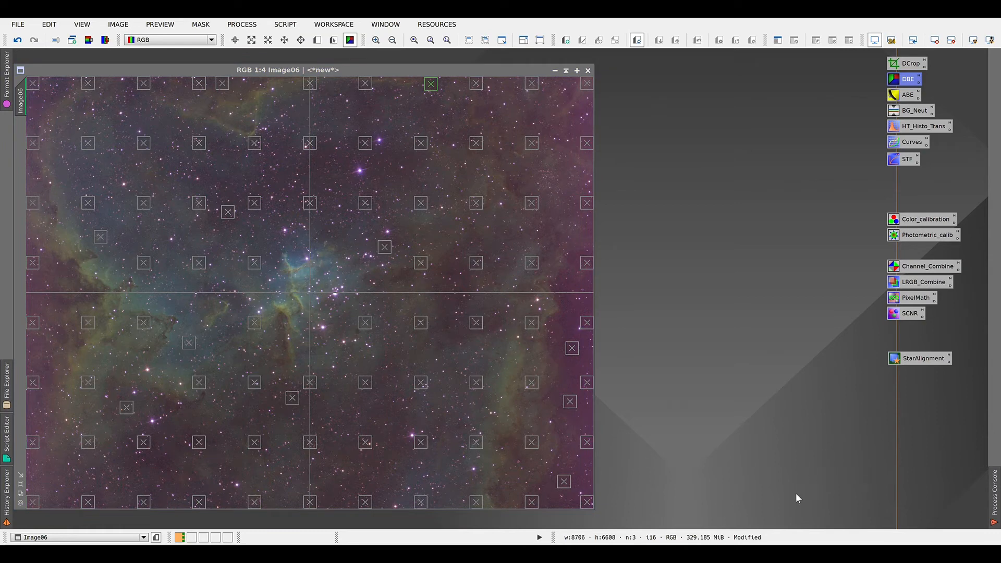
Step: Run DynamicBackgroundExtraction with the placed samples, and auto-stretch the display of the resulting background model and corrected image
{"action": "left_click", "coordinate": [772, 515]}
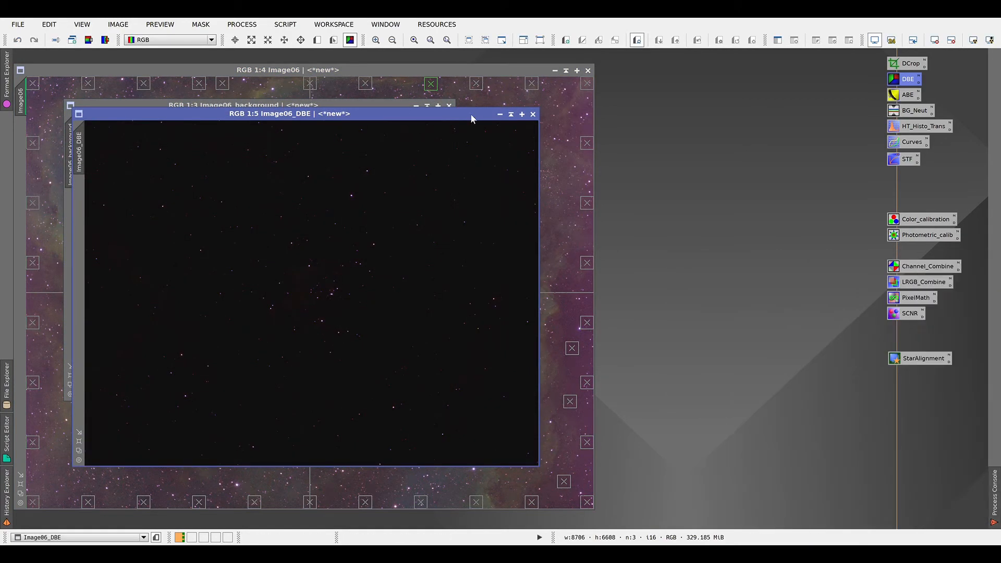
{"action": "left_click_drag", "start_coordinate": [470, 118], "coordinate": [689, 137]}
{"action": "left_click", "coordinate": [357, 106]}
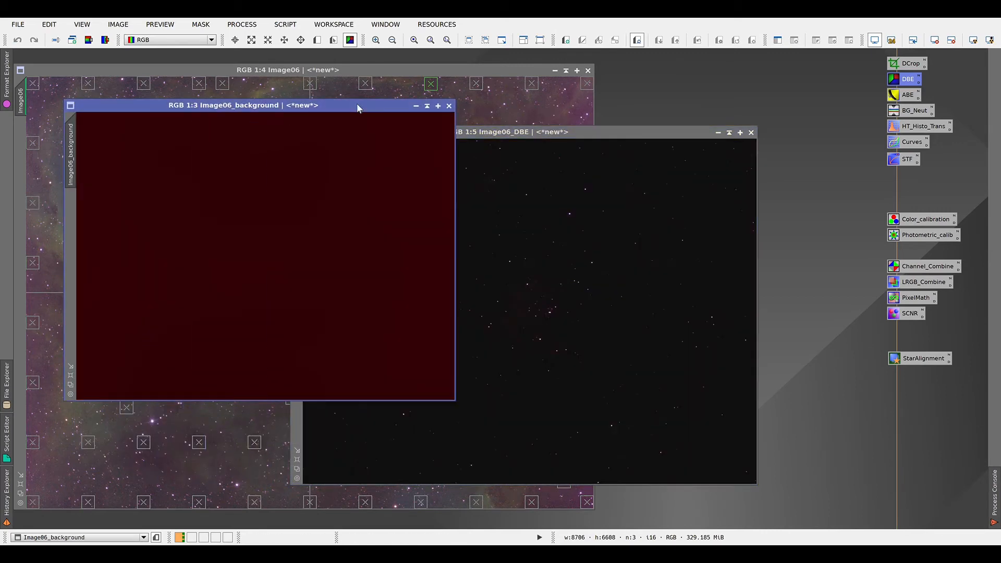
{"action": "key", "text": "ctrl+a"}
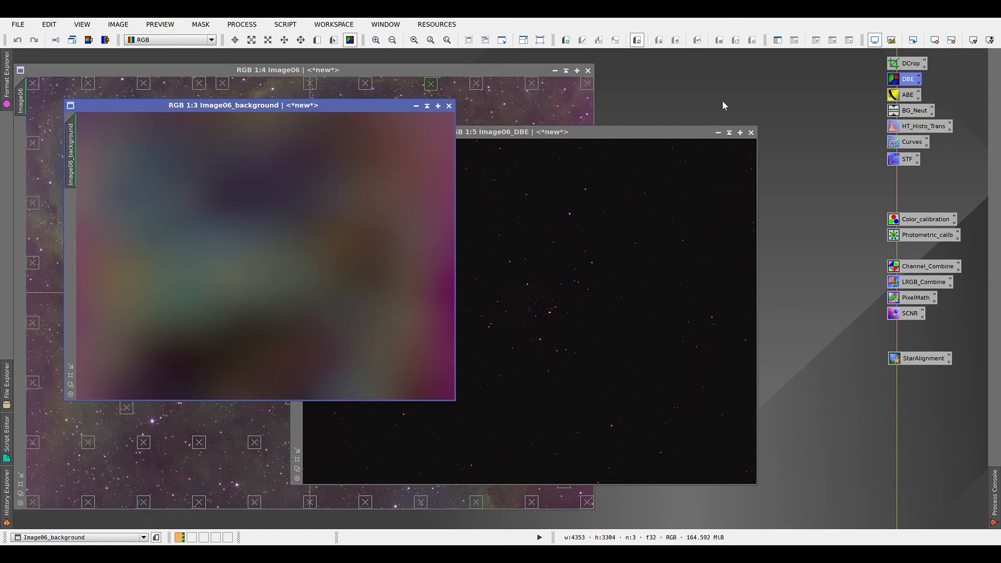
{"action": "left_click_drag", "start_coordinate": [662, 133], "coordinate": [612, 112]}
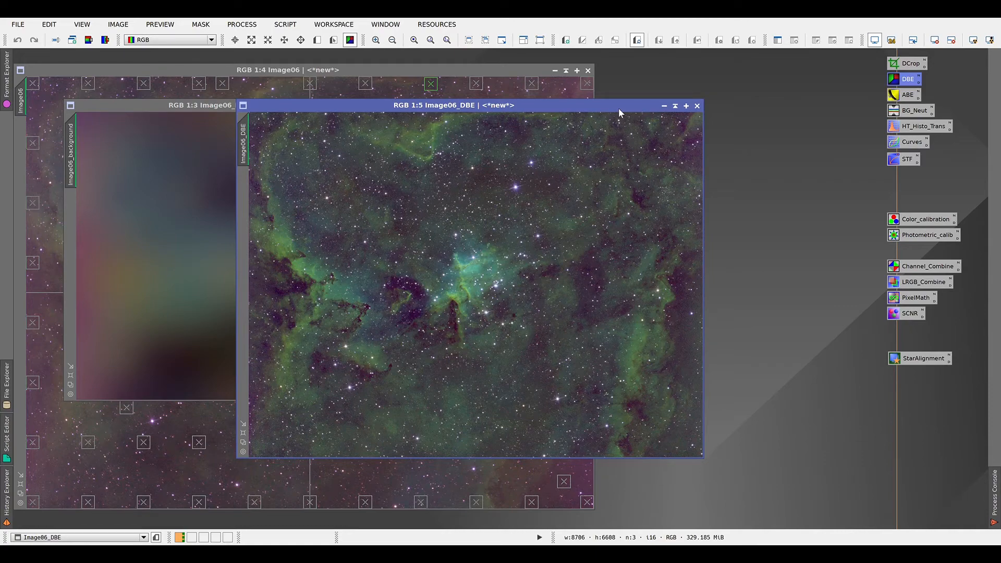
{"action": "left_click_drag", "start_coordinate": [619, 108], "coordinate": [552, 105]}
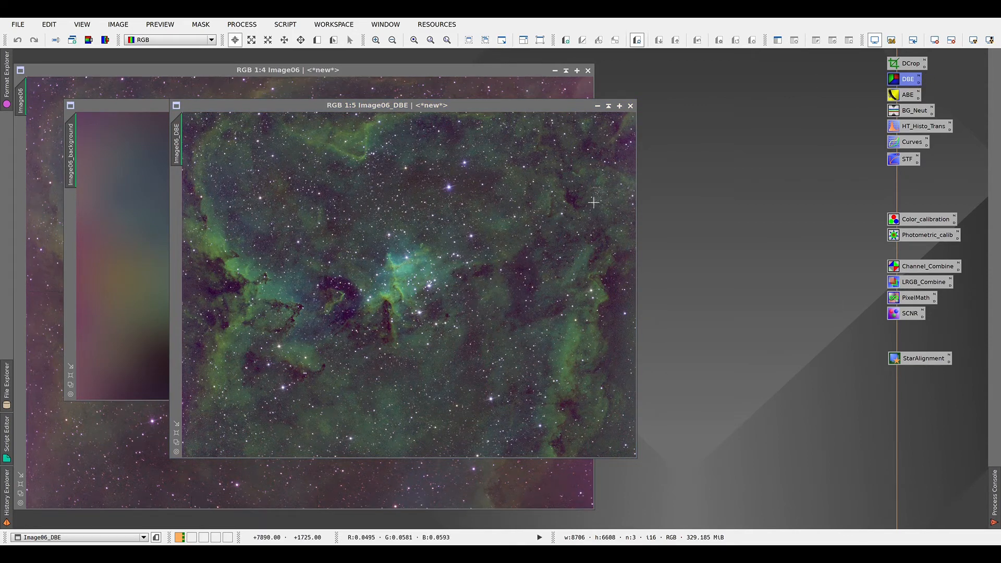
Step: Close the extracted background model, and move and enlarge the window of the background-corrected image
{"action": "left_click", "coordinate": [90, 116]}
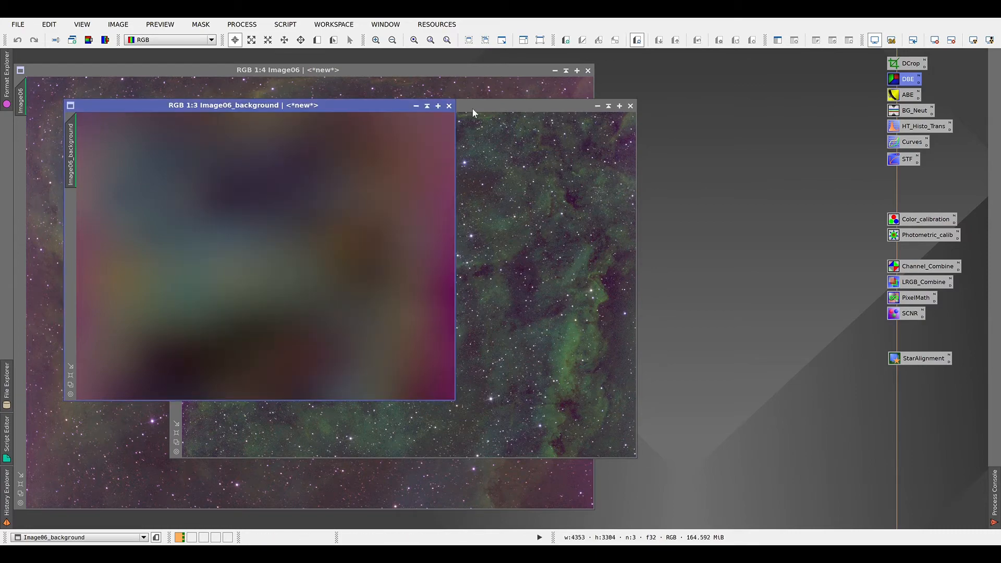
{"action": "left_click", "coordinate": [448, 106]}
{"action": "left_click_drag", "start_coordinate": [452, 107], "coordinate": [369, 55]}
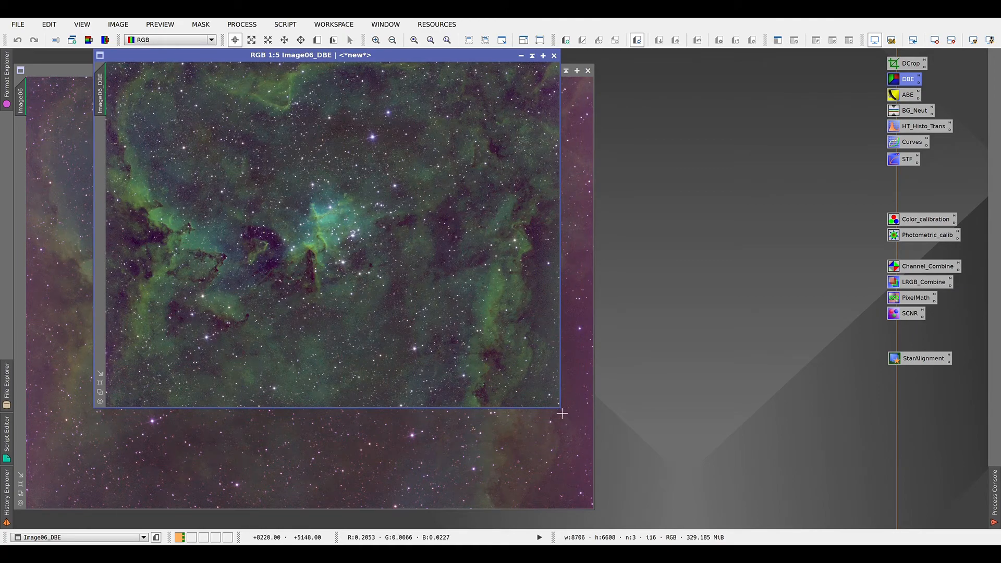
{"action": "left_click_drag", "start_coordinate": [559, 408], "coordinate": [675, 485]}
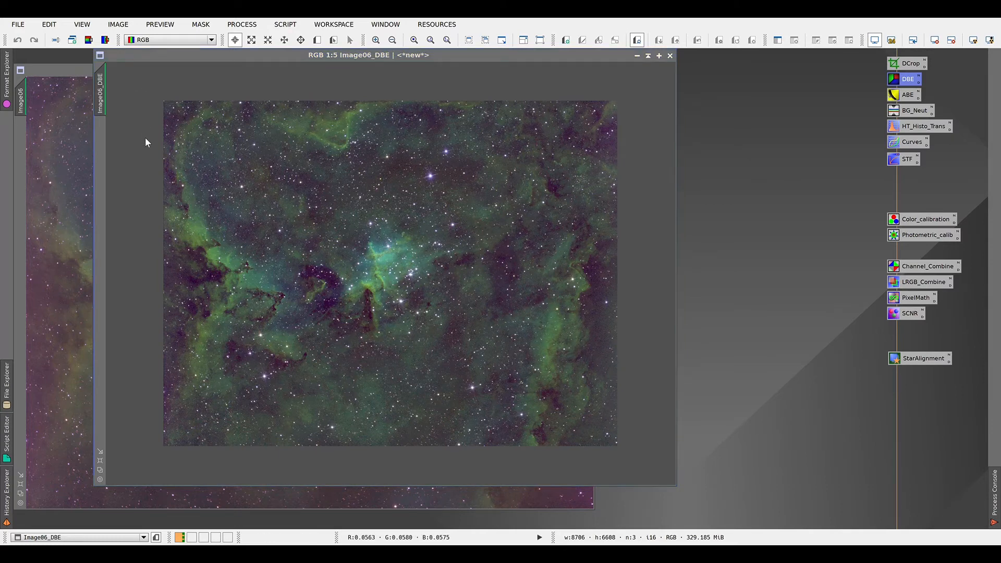
Step: Clone the background-corrected image, apply the stretch permanently to the clone with HistogramTransformation, and disable its temporary screen stretch
{"action": "left_click_drag", "start_coordinate": [156, 120], "coordinate": [183, 121]}
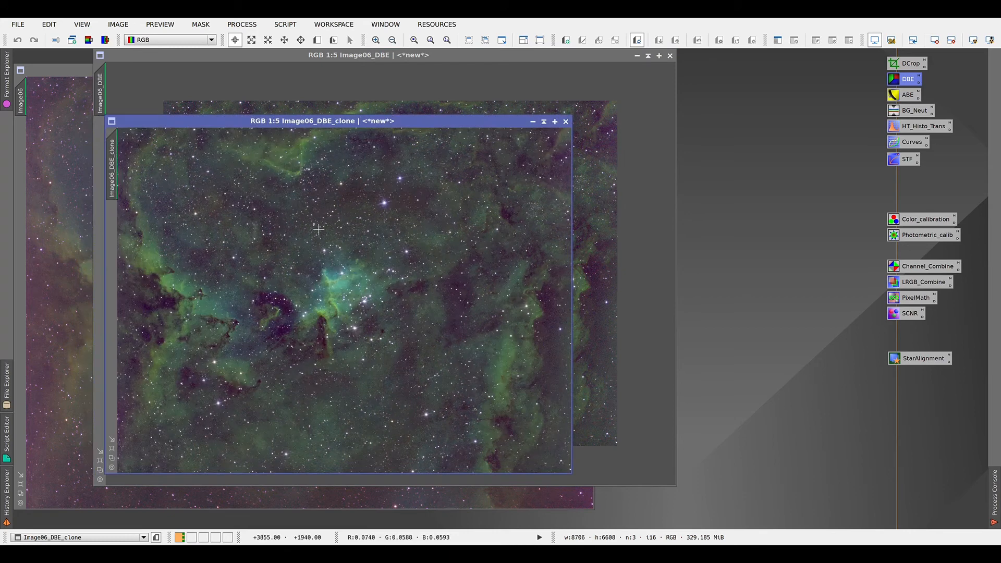
{"action": "left_click", "coordinate": [916, 130]}
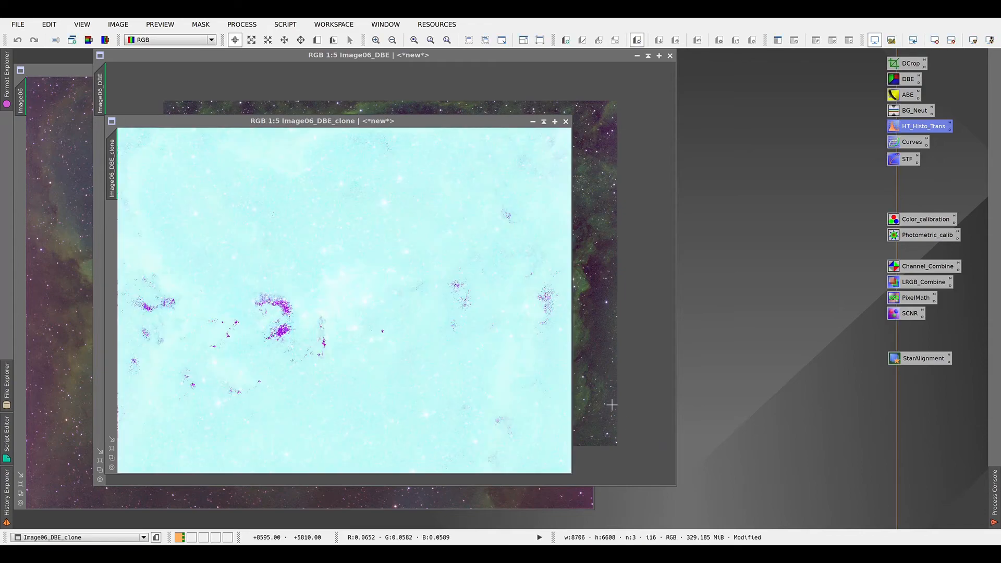
{"action": "key", "text": "ctrl+F12"}
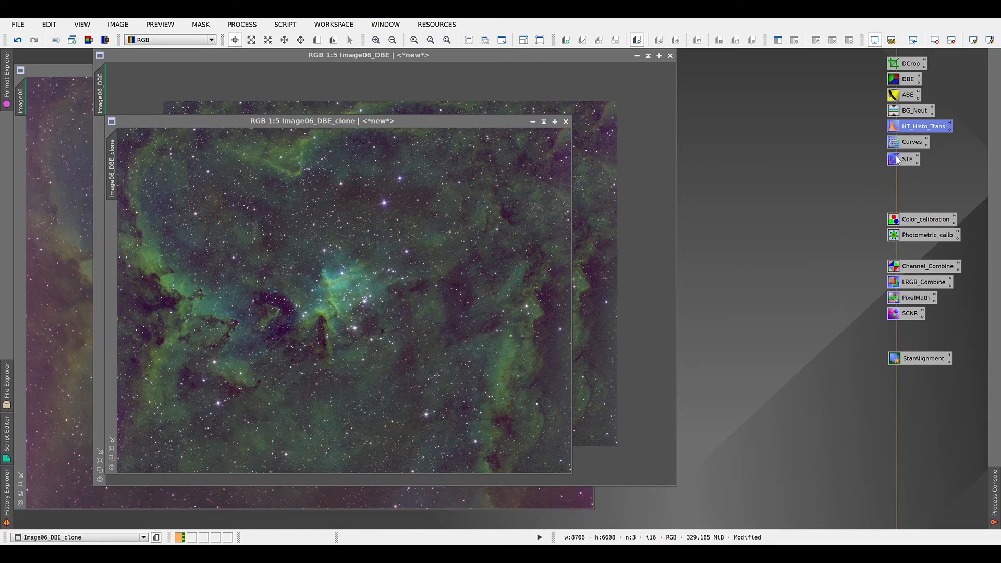
Step: Remove the green cast from the stretched clone with SCNR and enlarge its view to 1:4
{"action": "left_click", "coordinate": [895, 309]}
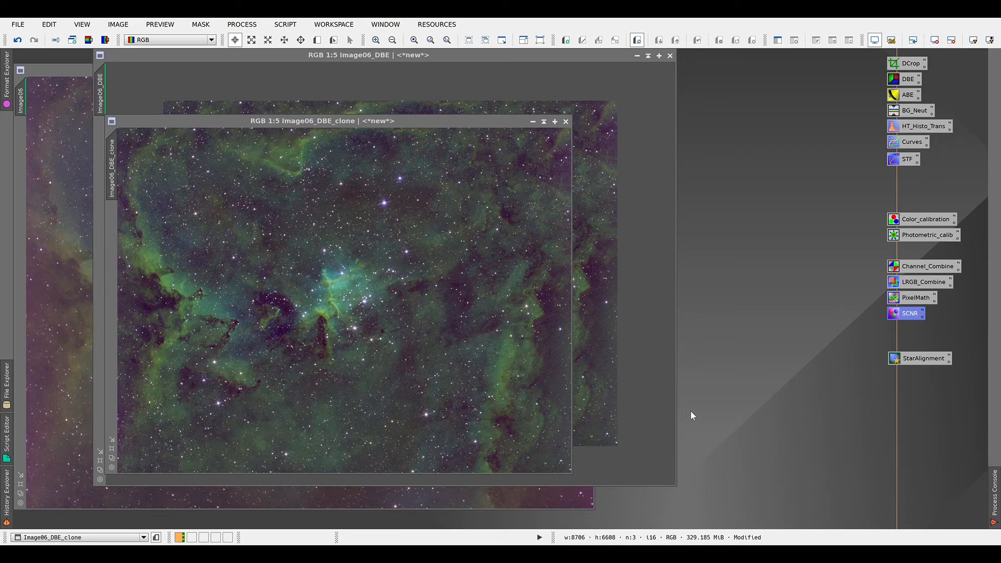
{"action": "key", "text": "ctrl+z"}
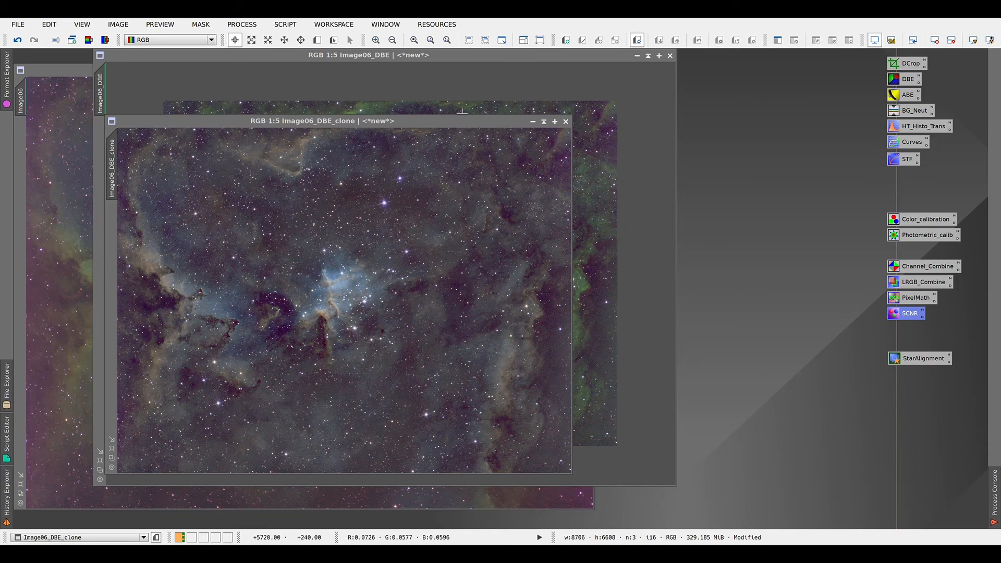
{"action": "left_click_drag", "start_coordinate": [472, 121], "coordinate": [585, 99]}
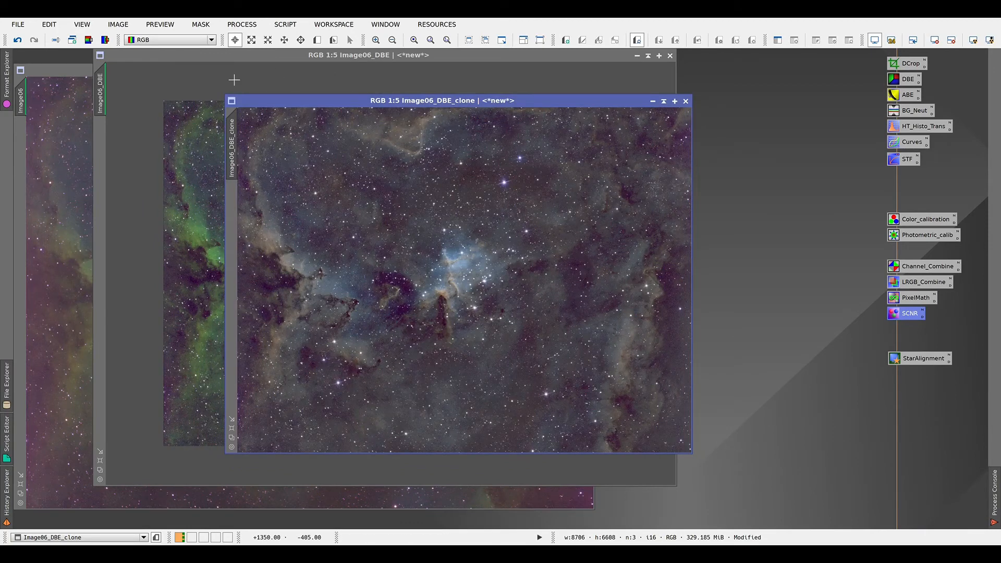
{"action": "key", "text": "ctrl+plus"}
{"action": "mouse_move", "coordinate": [569, 89]}
{"action": "left_mouse_down"}
{"action": "mouse_move", "coordinate": [415, 94]}
{"action": "mouse_move", "coordinate": [394, 56]}
{"action": "left_mouse_up"}
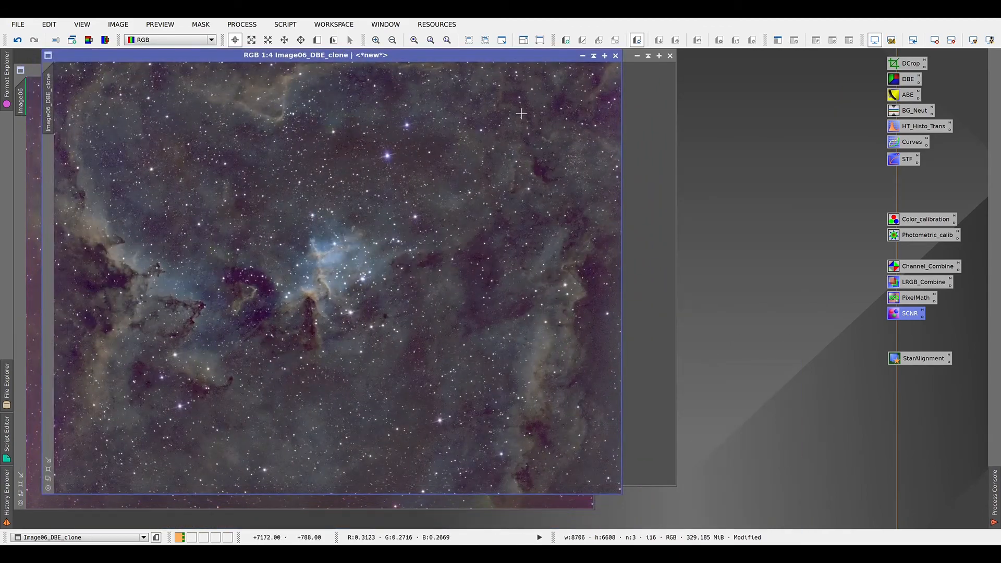
{"action": "left_click_drag", "start_coordinate": [522, 56], "coordinate": [527, 71]}
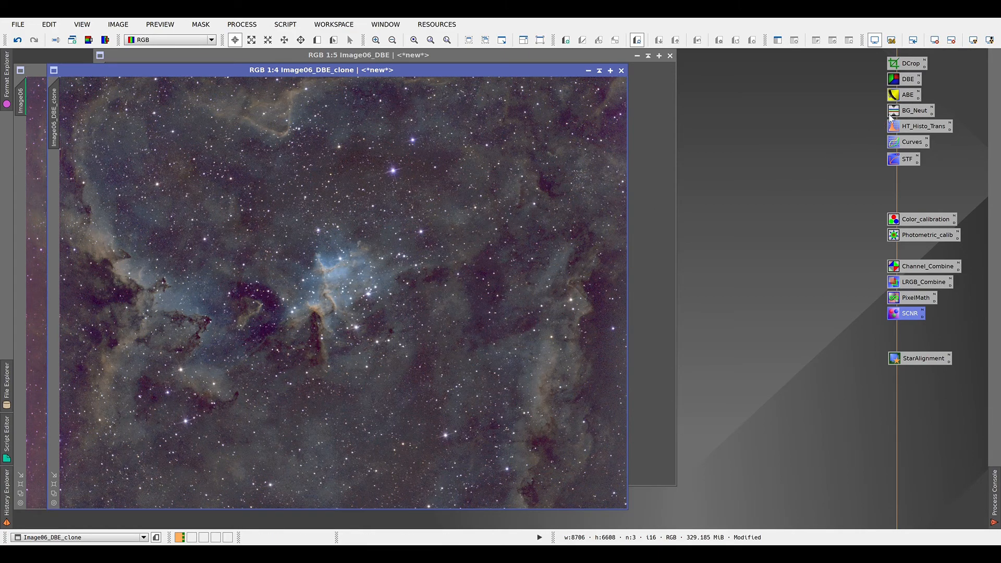
Step: Draw a small preview over a dark area near the clone's right edge and run BackgroundNeutralization on the image
{"action": "left_click", "coordinate": [318, 41]}
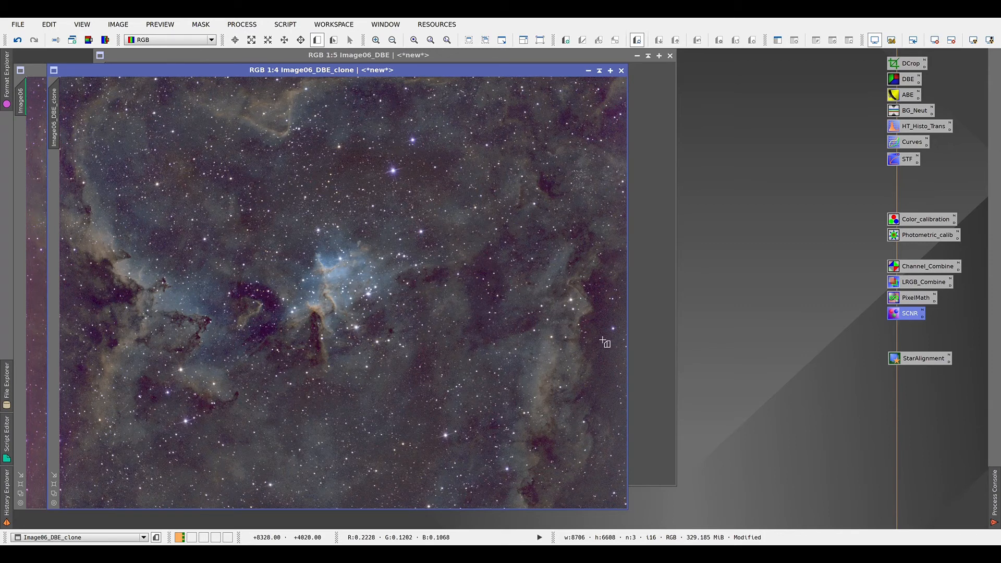
{"action": "left_click_drag", "start_coordinate": [602, 340], "coordinate": [614, 373]}
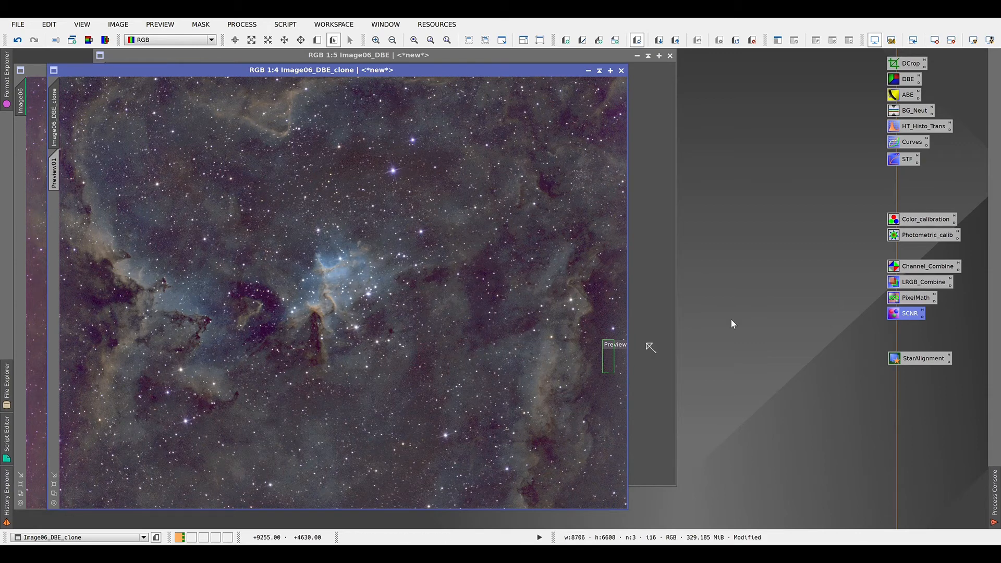
{"action": "left_click", "coordinate": [915, 114]}
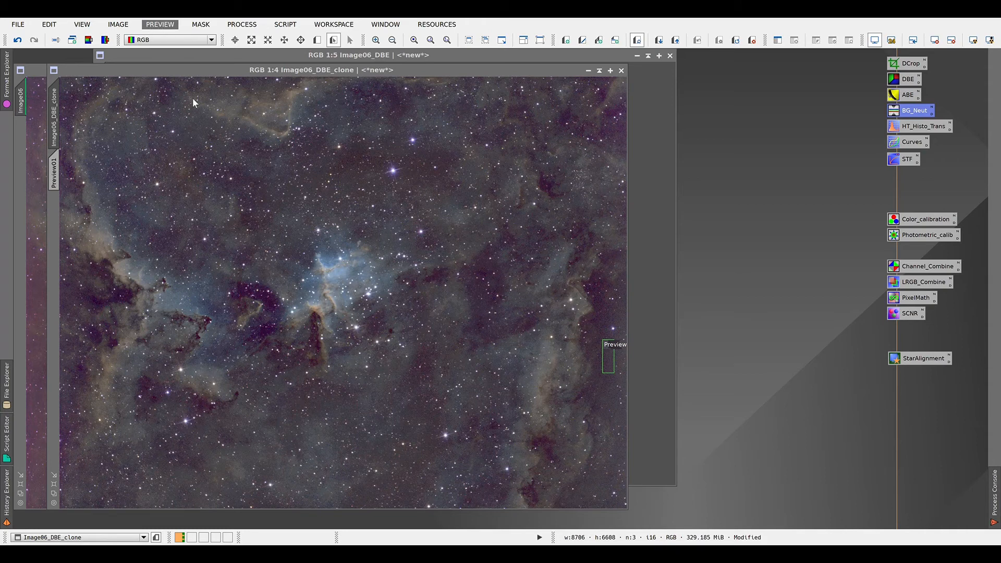
Step: Delete the preview from the clone and save the image as ic1805-sho-3.tif
{"action": "left_click", "coordinate": [192, 219]}
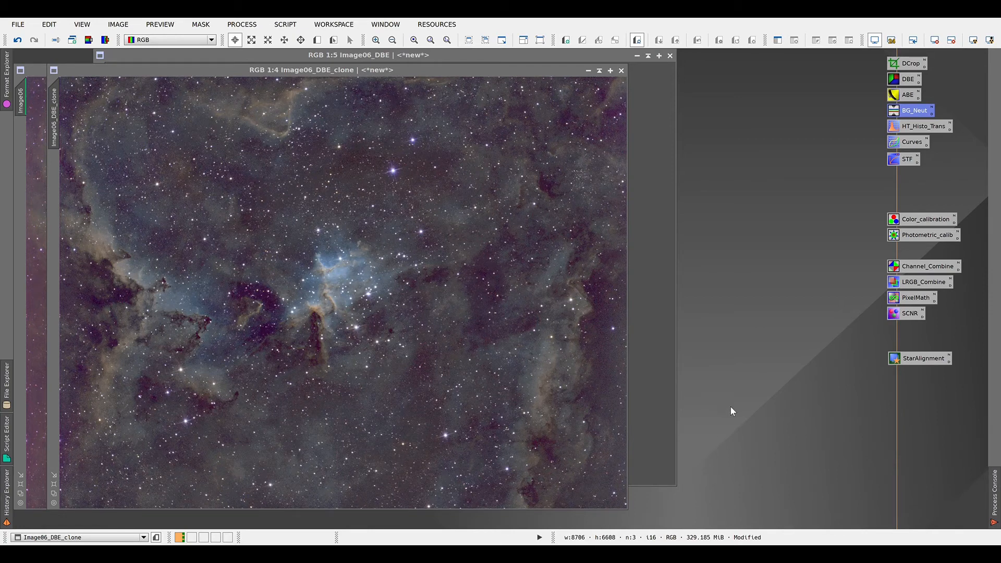
{"action": "left_click", "coordinate": [301, 73]}
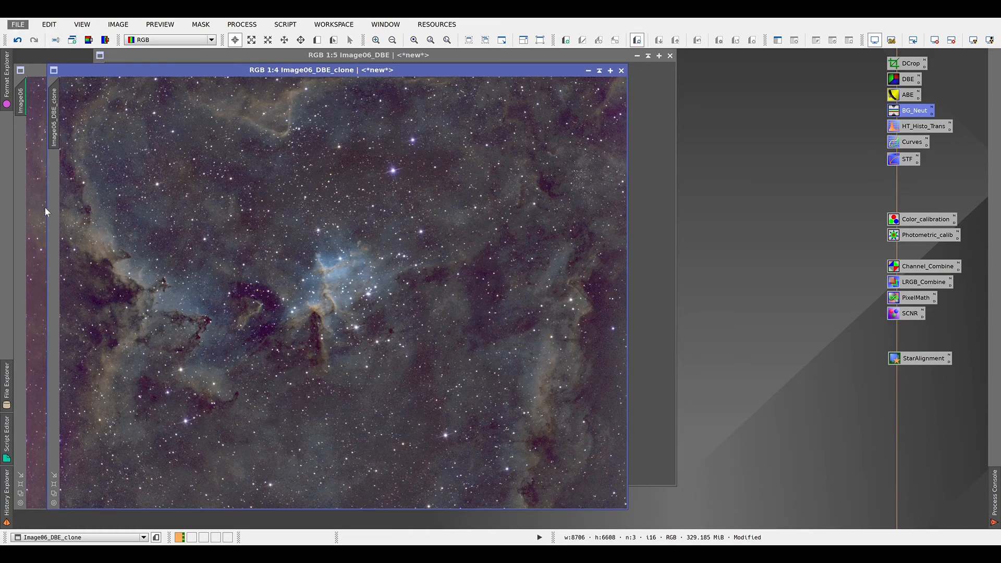
{"action": "left_click", "coordinate": [70, 126]}
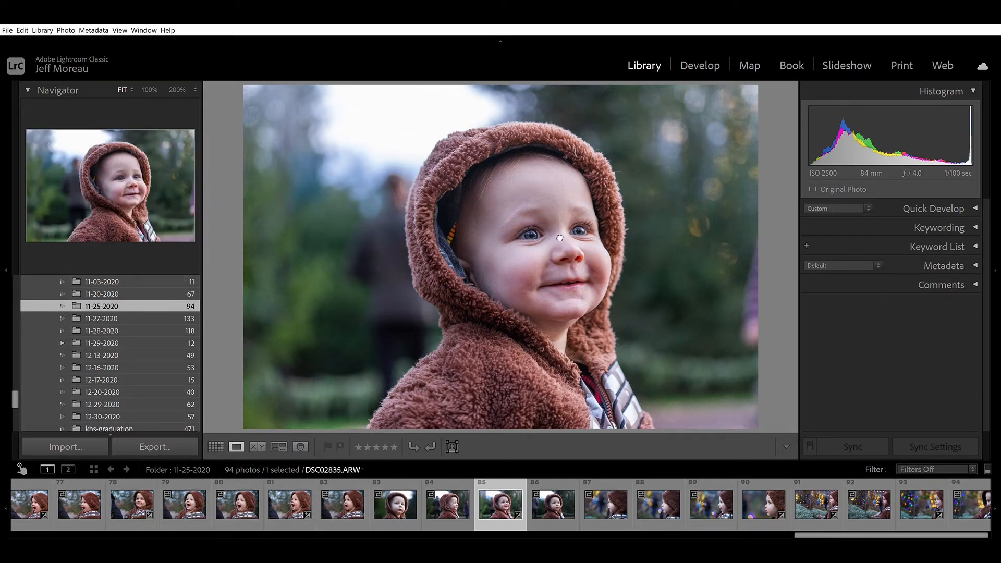
Step: Switch to Lightroom Classic, import ic1805-sho-3.tif, and open it in the Develop module
{"action": "left_click", "coordinate": [581, 229]}
{"action": "left_click", "coordinate": [579, 217]}
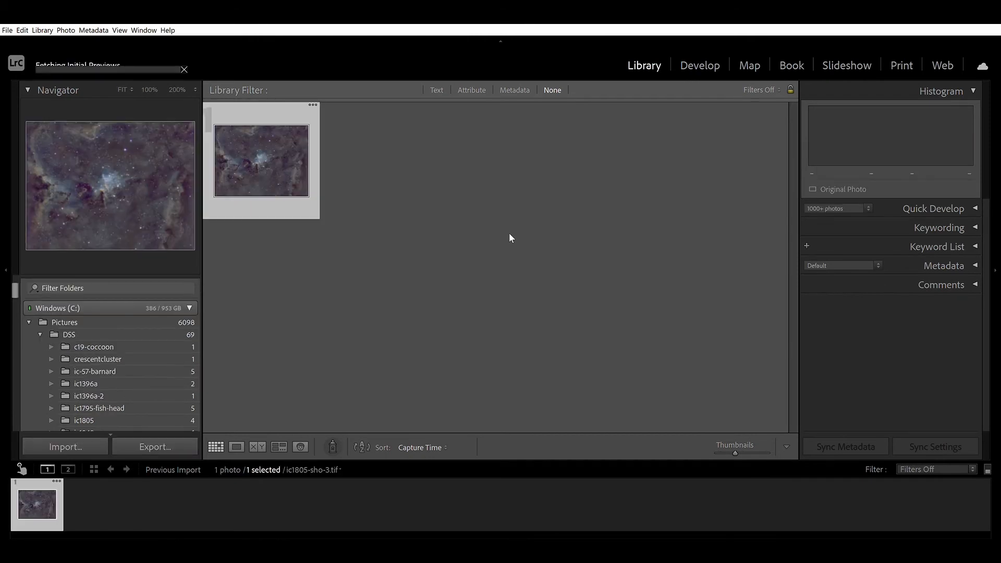
{"action": "double_click", "coordinate": [261, 157]}
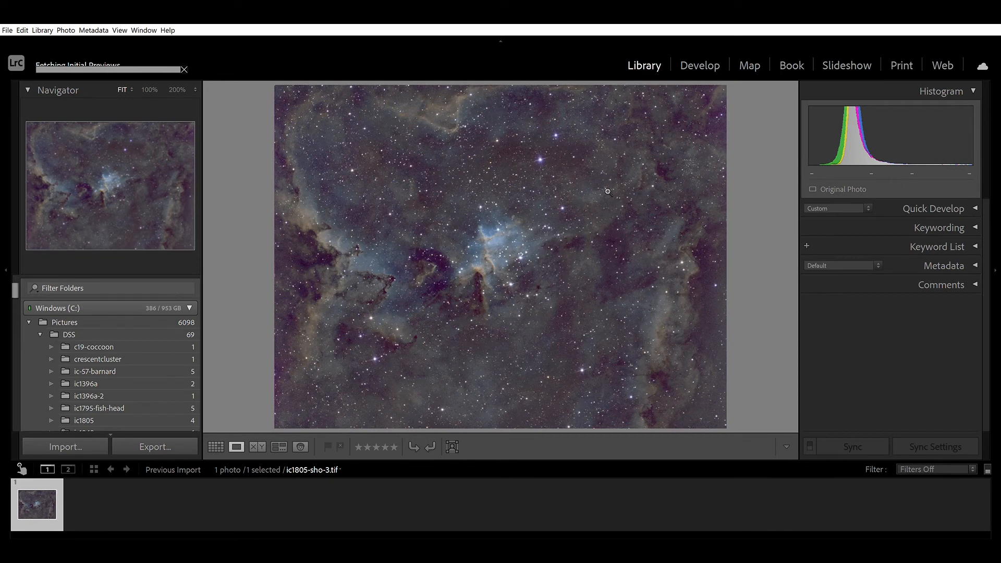
{"action": "left_click", "coordinate": [696, 61]}
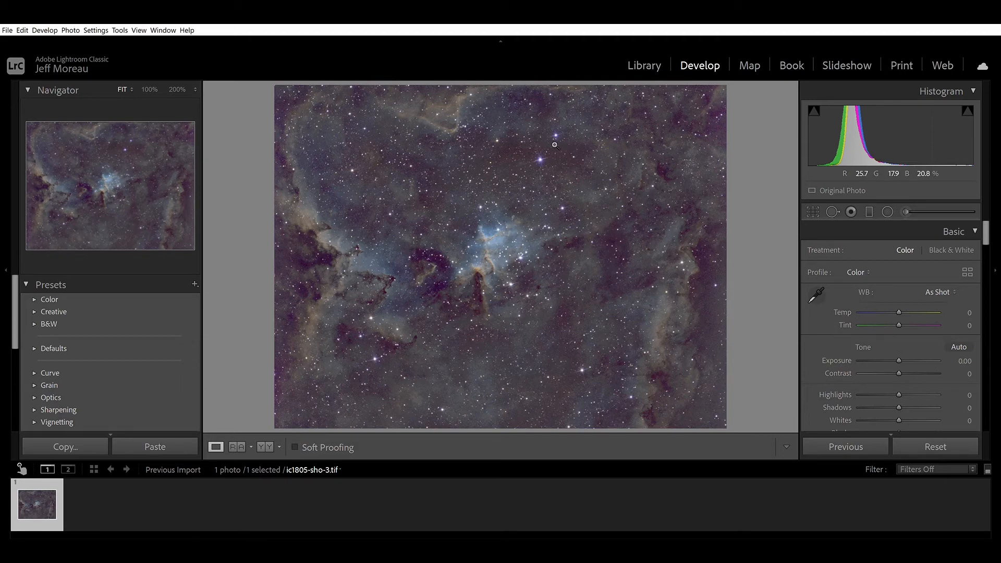
Step: Set the nebula image's contrast to +77, highlights to +18, shadows to +31, whites to −52 and blacks to +6
{"action": "left_click", "coordinate": [540, 155]}
{"action": "left_click", "coordinate": [554, 169]}
{"action": "scroll", "coordinate": [986, 225], "scroll_direction": "down", "scroll_amount": 1}
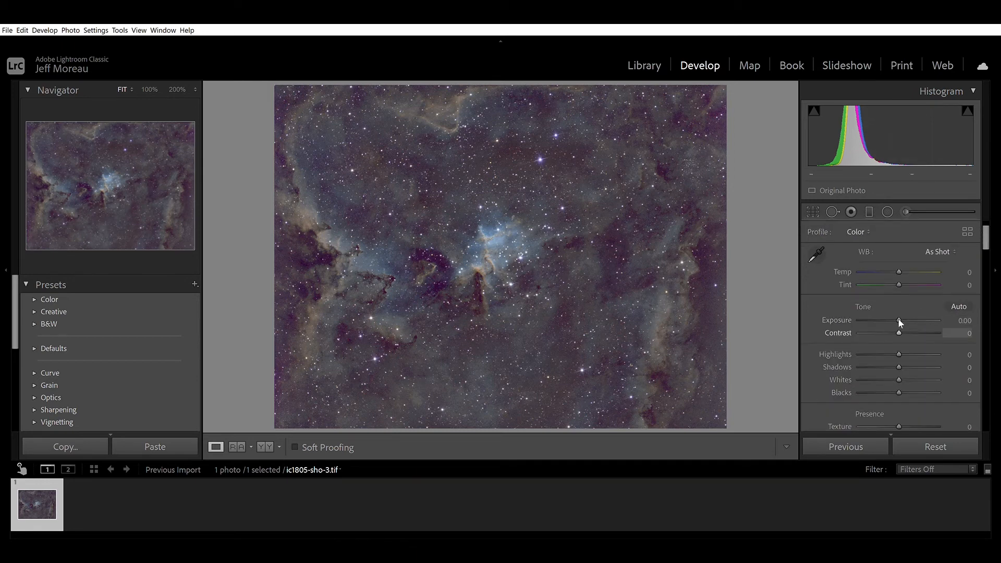
{"action": "left_click_drag", "start_coordinate": [898, 324], "coordinate": [929, 328]}
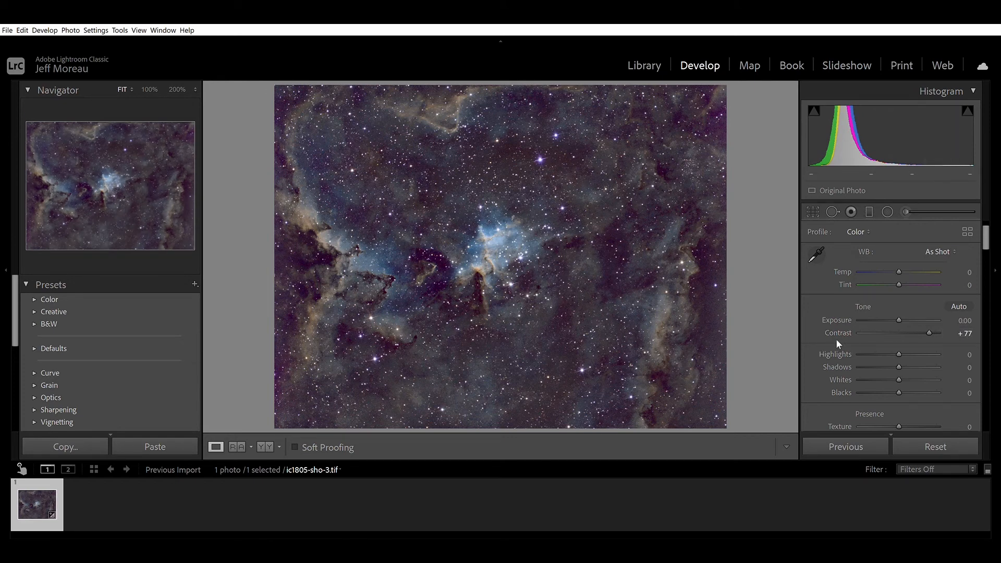
{"action": "left_click", "coordinate": [902, 343]}
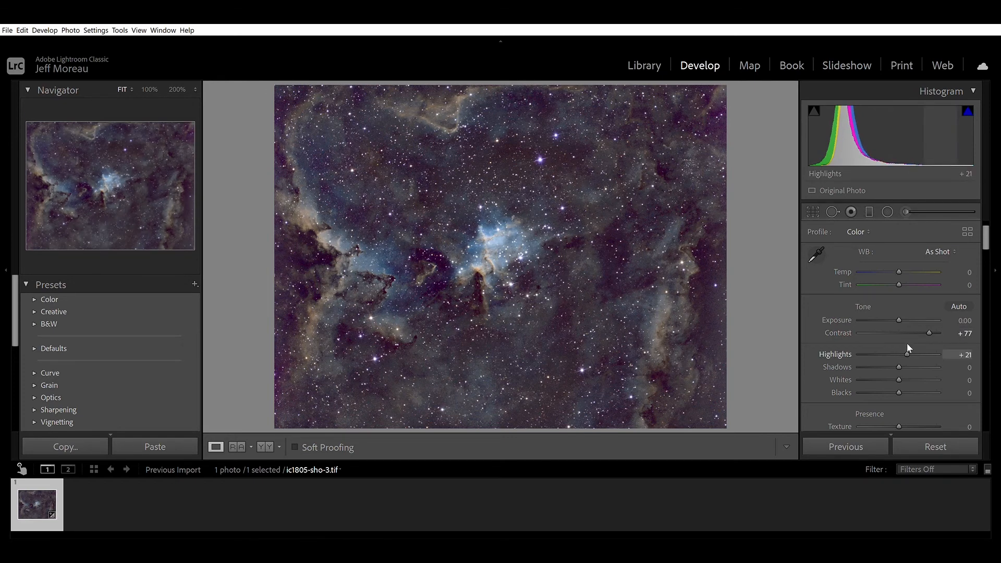
{"action": "left_click", "coordinate": [906, 343]}
{"action": "left_click_drag", "start_coordinate": [901, 352], "coordinate": [868, 369]}
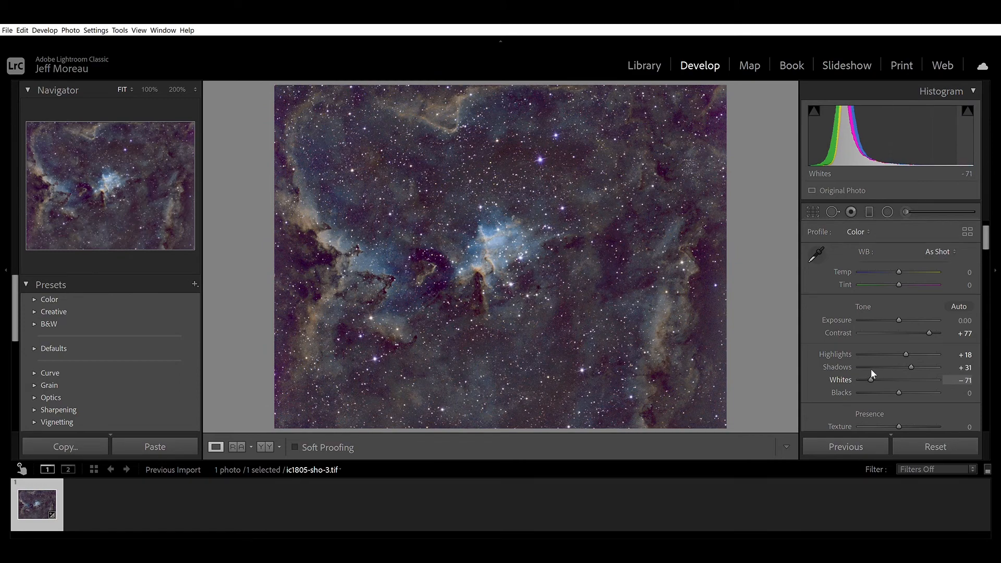
{"action": "left_click", "coordinate": [878, 371]}
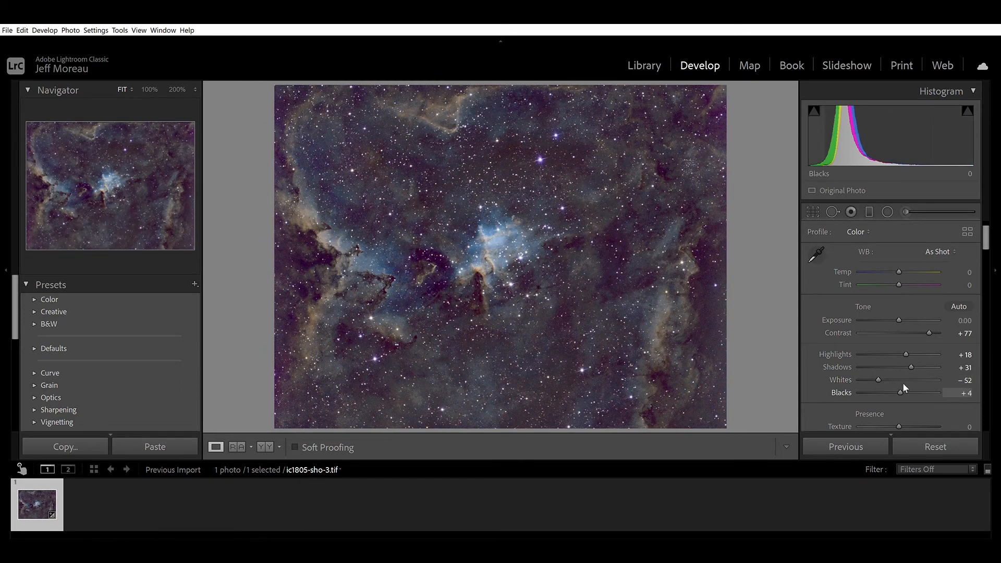
{"action": "mouse_move", "coordinate": [902, 384]}
{"action": "left_mouse_down"}
{"action": "mouse_move", "coordinate": [889, 383]}
{"action": "mouse_move", "coordinate": [902, 383]}
{"action": "left_mouse_up"}
Step: Examine the bright star above the nebula core at 200% zoom, and look through the Presence, Detail and HSL adjustments
{"action": "scroll", "coordinate": [836, 339], "scroll_direction": "down", "scroll_amount": 3}
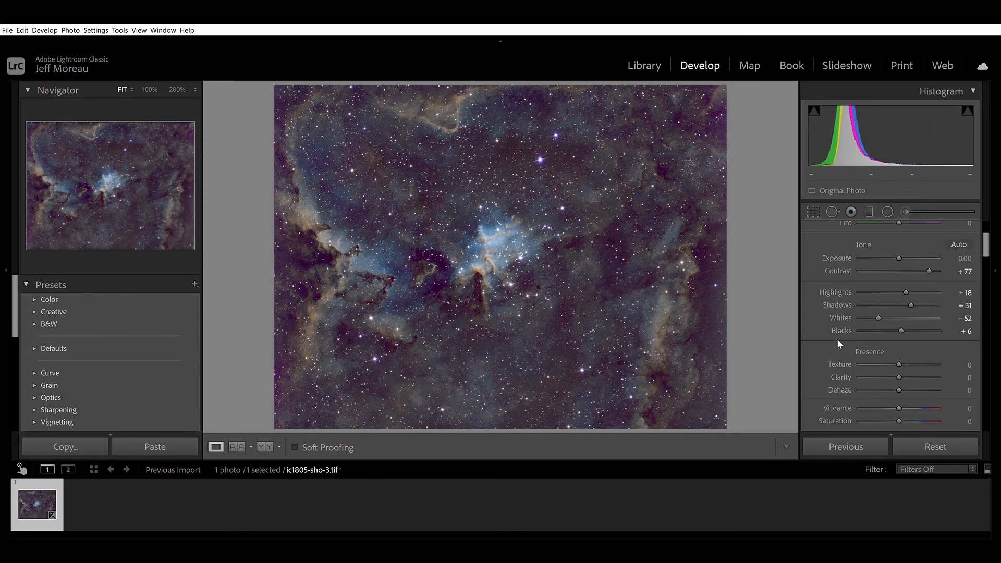
{"action": "left_click", "coordinate": [544, 147]}
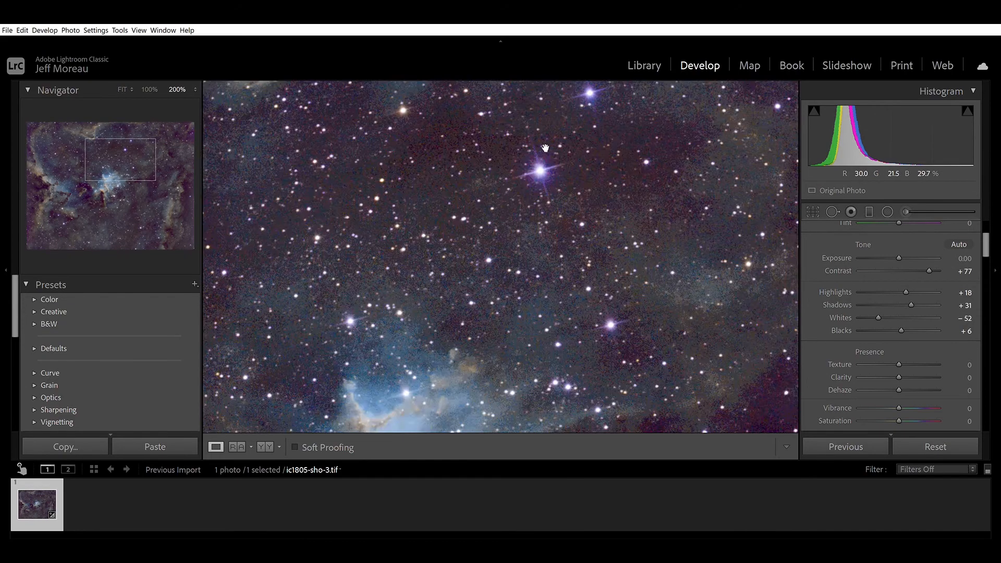
{"action": "left_click", "coordinate": [537, 199]}
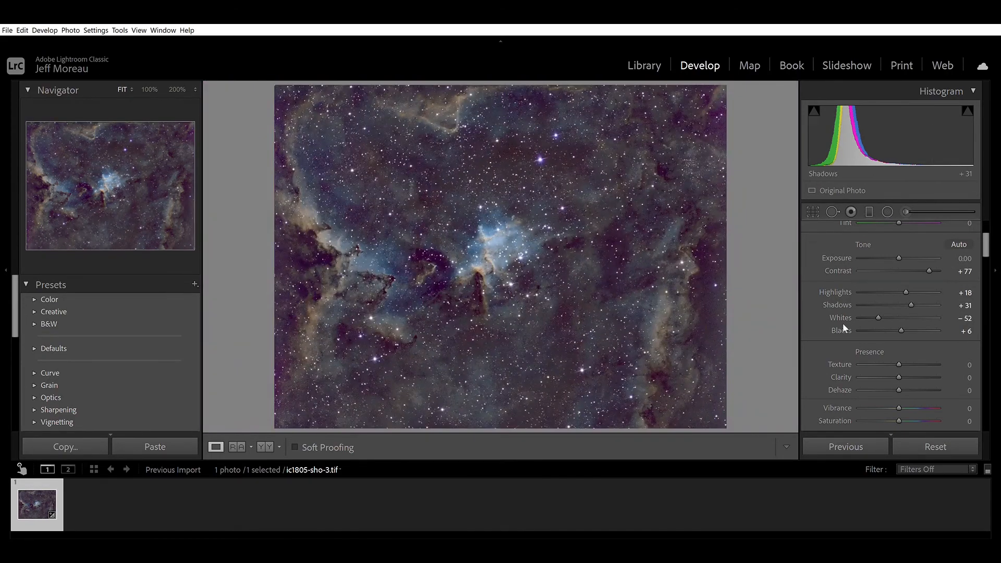
{"action": "scroll", "coordinate": [836, 327], "scroll_direction": "down", "scroll_amount": 10}
{"action": "scroll", "coordinate": [836, 327], "scroll_direction": "down", "scroll_amount": 6}
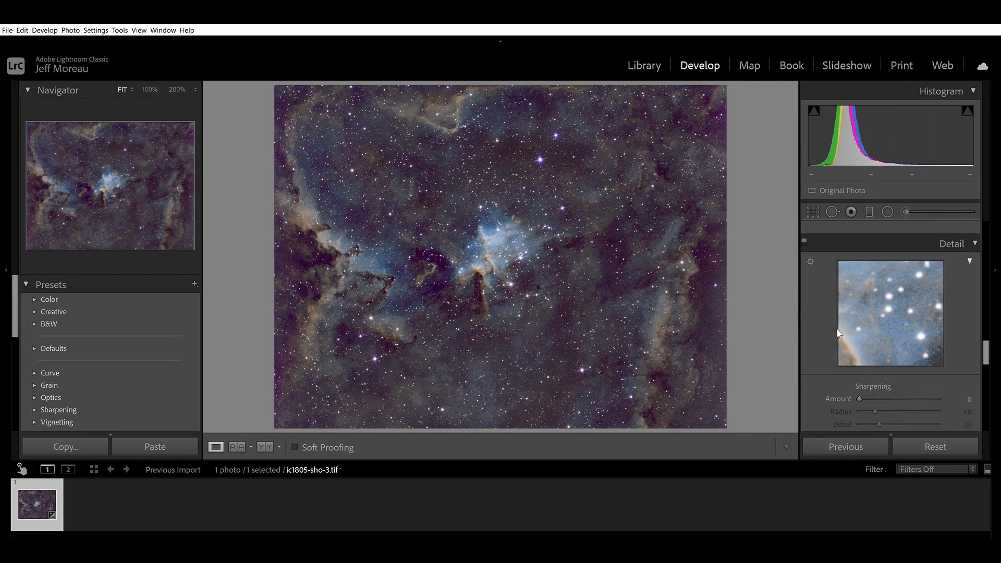
{"action": "scroll", "coordinate": [836, 327], "scroll_direction": "up", "scroll_amount": 8}
{"action": "scroll", "coordinate": [836, 329], "scroll_direction": "up", "scroll_amount": 4}
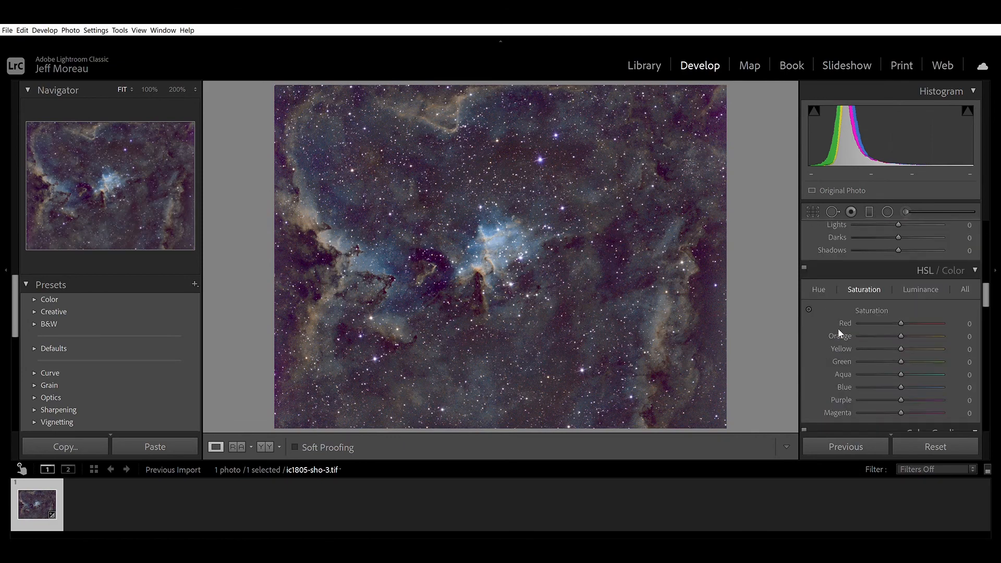
Step: Lower the image's purple saturation to −100 and reduce its magenta saturation strongly
{"action": "left_click", "coordinate": [868, 399]}
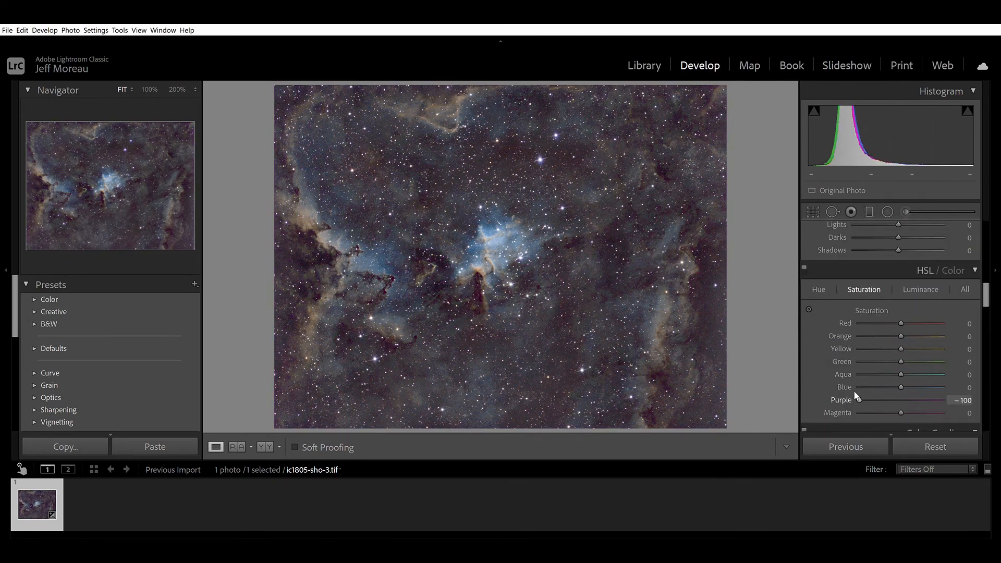
{"action": "left_click", "coordinate": [860, 398]}
{"action": "left_click_drag", "start_coordinate": [901, 411], "coordinate": [868, 409]}
Step: Set luminance noise reduction to 45 and color noise reduction to 34, and inspect the star field beside the nebula core close up
{"action": "scroll", "coordinate": [826, 331], "scroll_direction": "down", "scroll_amount": 10}
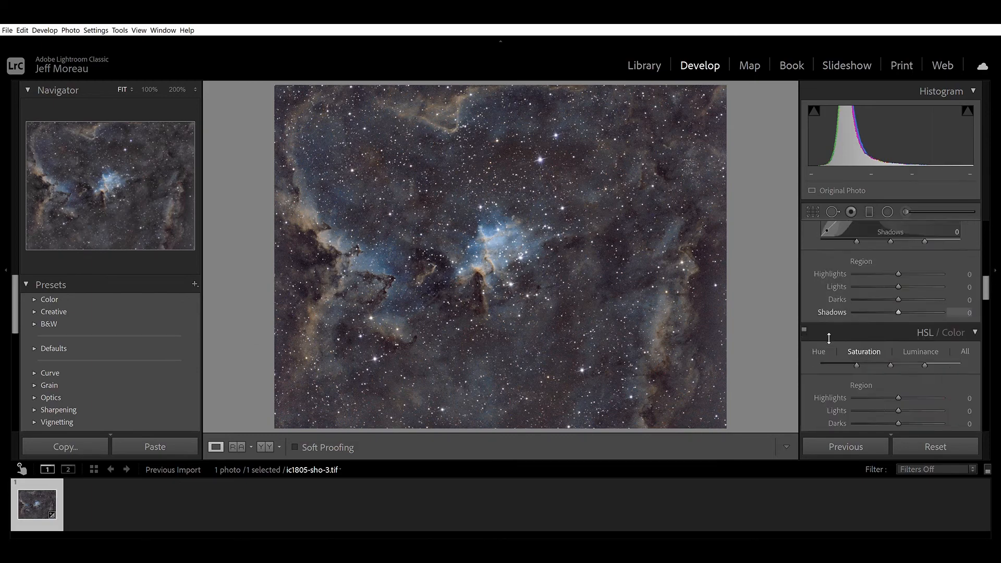
{"action": "scroll", "coordinate": [825, 332], "scroll_direction": "down", "scroll_amount": 5}
{"action": "scroll", "coordinate": [826, 331], "scroll_direction": "up", "scroll_amount": 4}
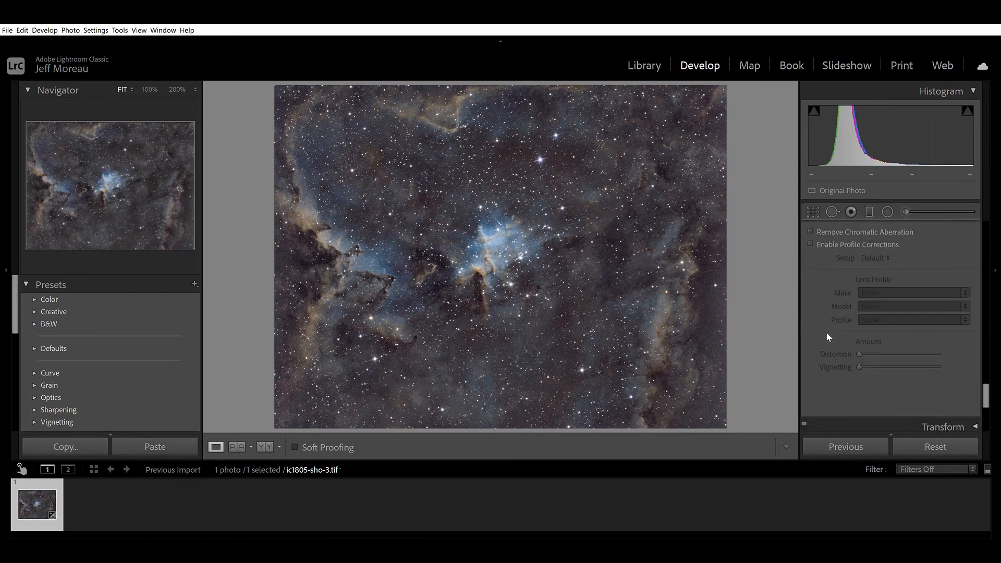
{"action": "scroll", "coordinate": [826, 331], "scroll_direction": "up", "scroll_amount": 1}
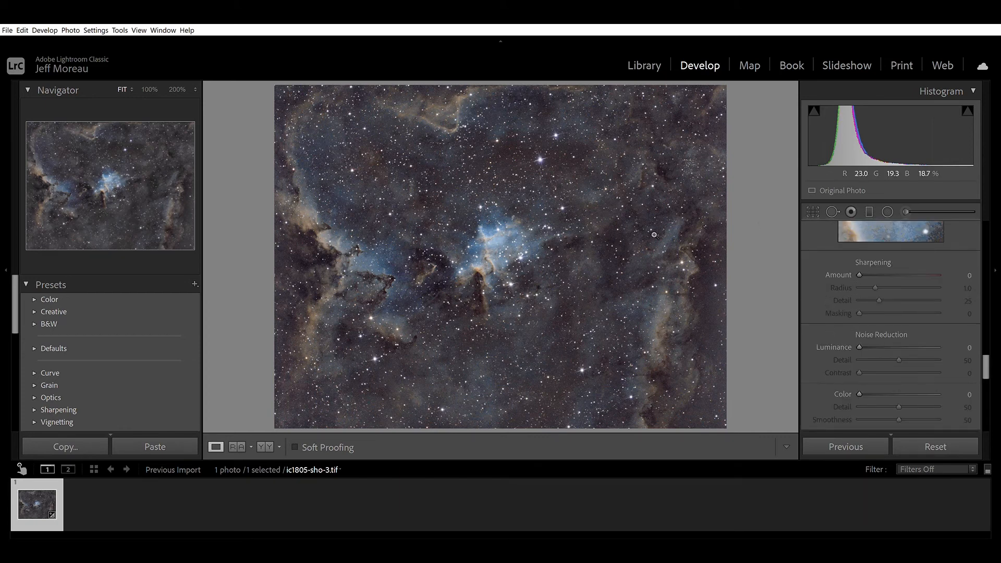
{"action": "left_click", "coordinate": [887, 333]}
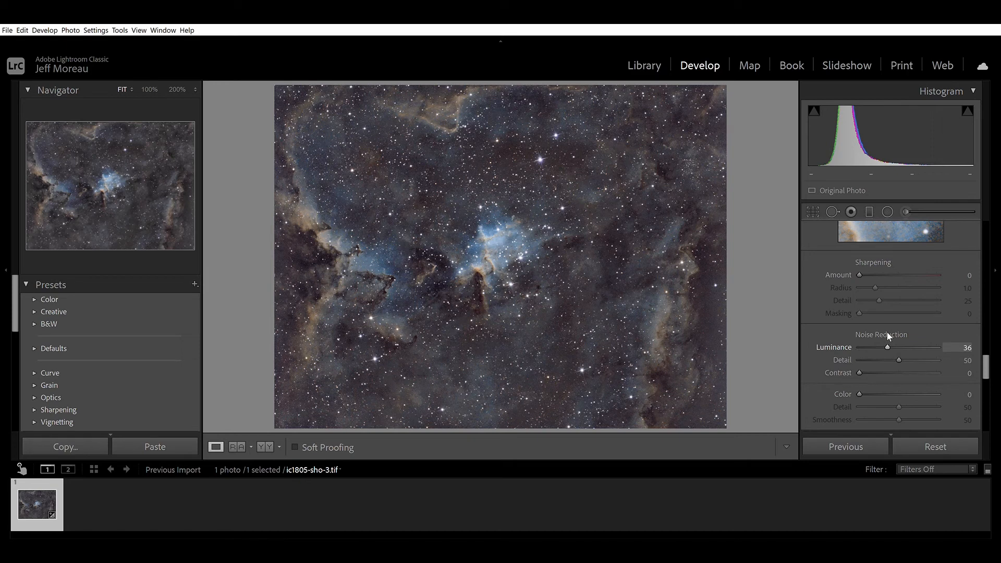
{"action": "left_click_drag", "start_coordinate": [887, 332], "coordinate": [894, 336]}
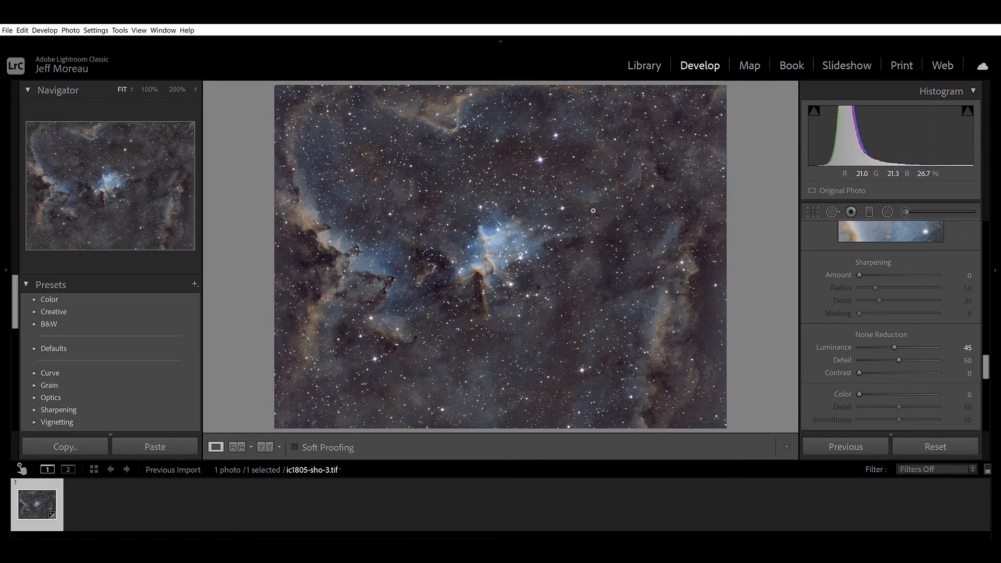
{"action": "left_click", "coordinate": [886, 384]}
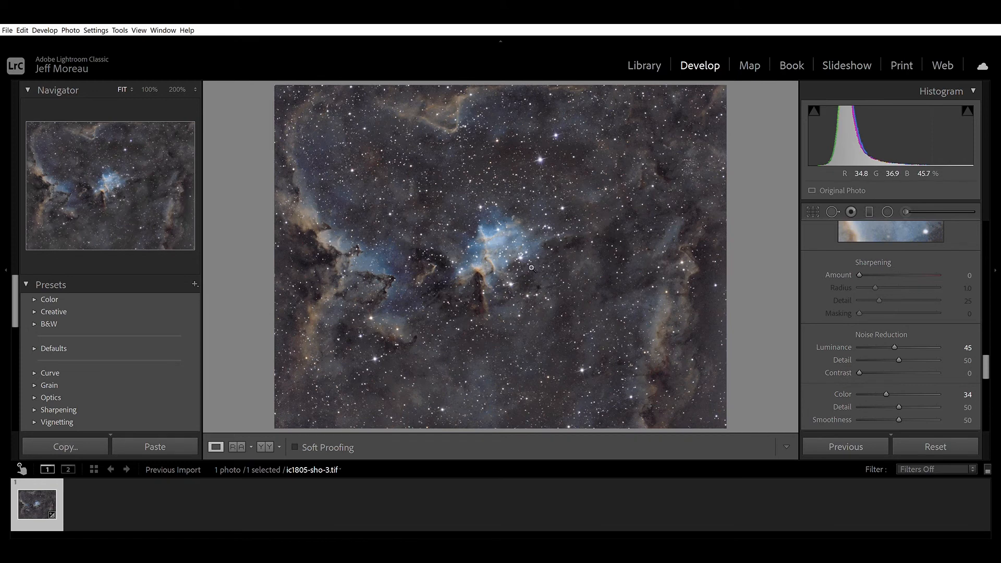
{"action": "scroll", "coordinate": [821, 293], "scroll_direction": "up", "scroll_amount": 3}
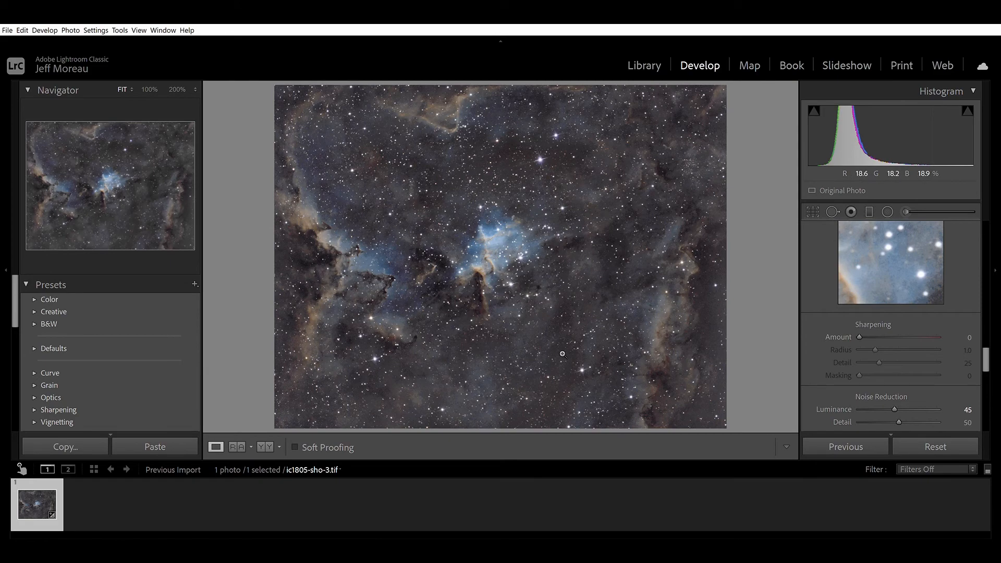
{"action": "scroll", "coordinate": [855, 365], "scroll_direction": "down", "scroll_amount": 2}
{"action": "scroll", "coordinate": [856, 365], "scroll_direction": "up", "scroll_amount": 2}
{"action": "left_click", "coordinate": [573, 272]}
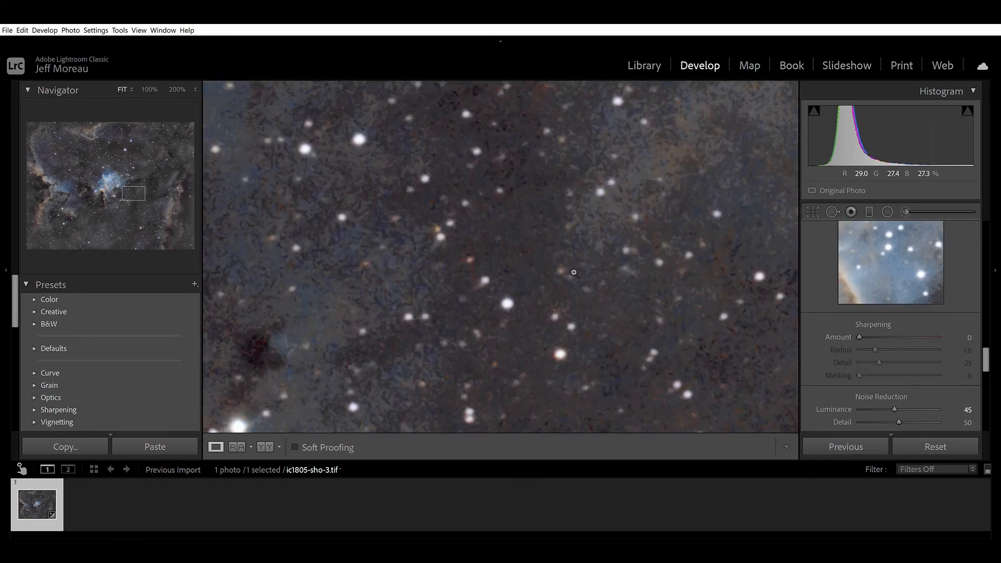
{"action": "left_click", "coordinate": [574, 272]}
Step: Set the image's clarity to +33, dehaze to +27 and vibrance to +23
{"action": "scroll", "coordinate": [831, 290], "scroll_direction": "up", "scroll_amount": 15}
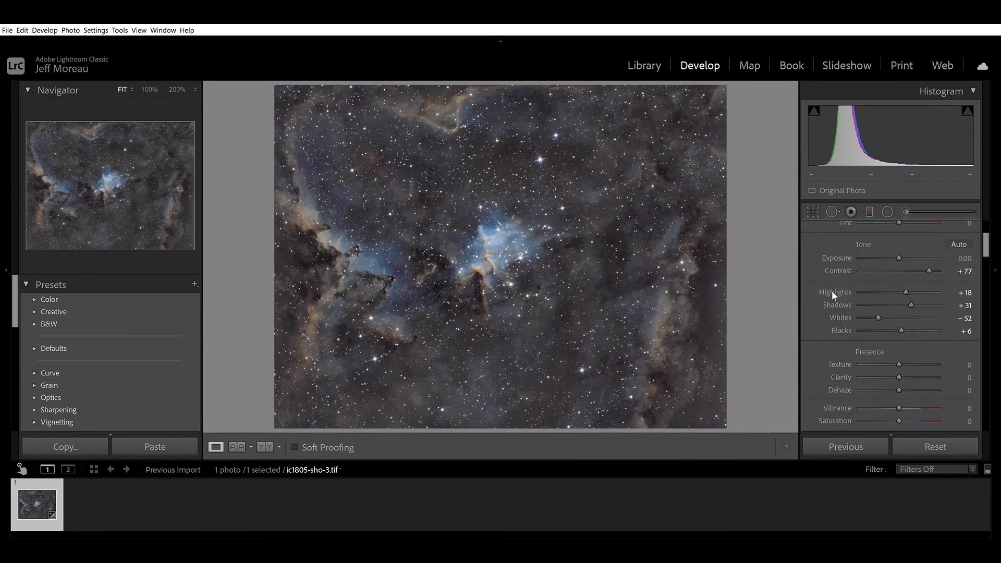
{"action": "scroll", "coordinate": [833, 295], "scroll_direction": "down", "scroll_amount": 2}
{"action": "scroll", "coordinate": [833, 312], "scroll_direction": "down", "scroll_amount": 2}
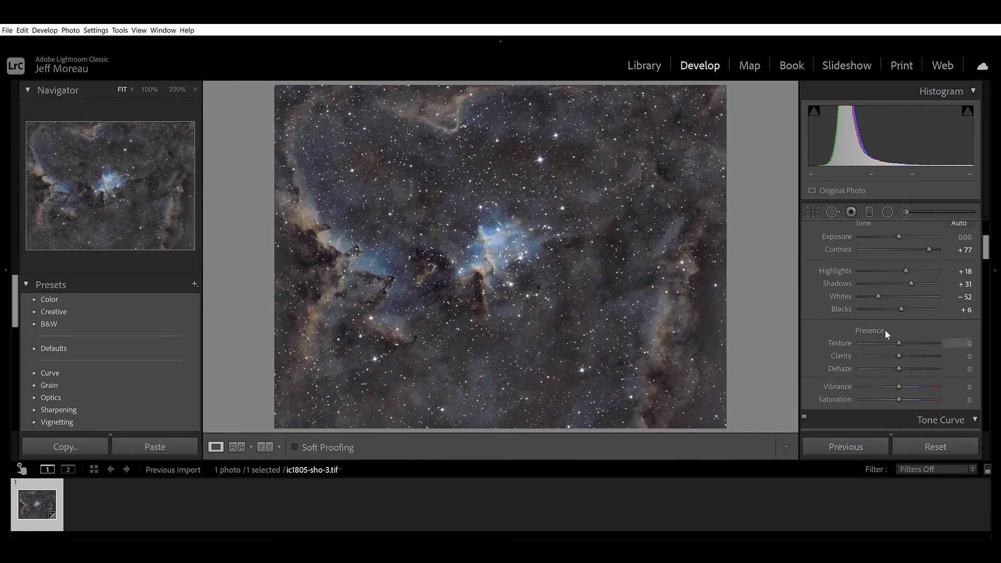
{"action": "left_click_drag", "start_coordinate": [916, 344], "coordinate": [912, 345]}
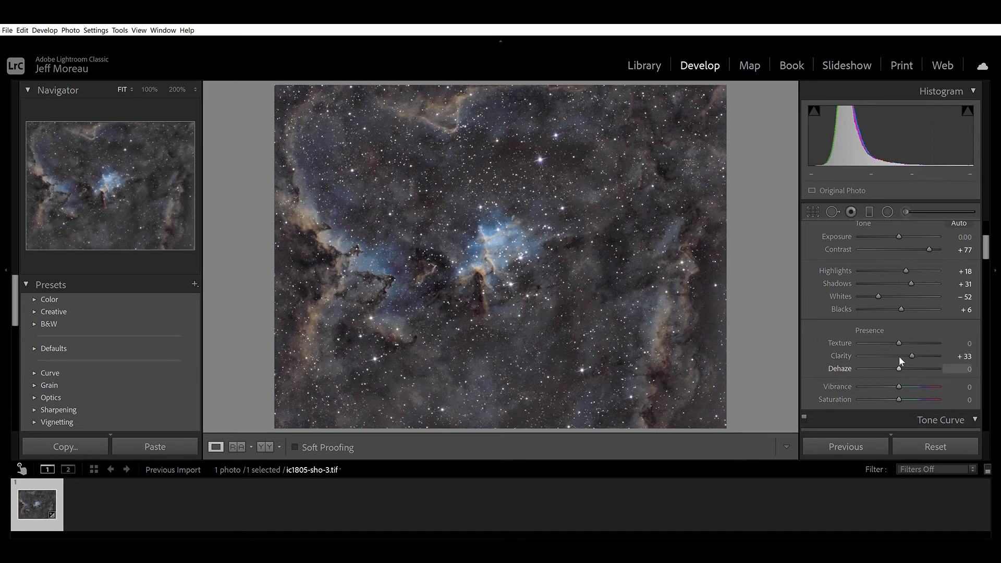
{"action": "left_click_drag", "start_coordinate": [901, 356], "coordinate": [910, 355]}
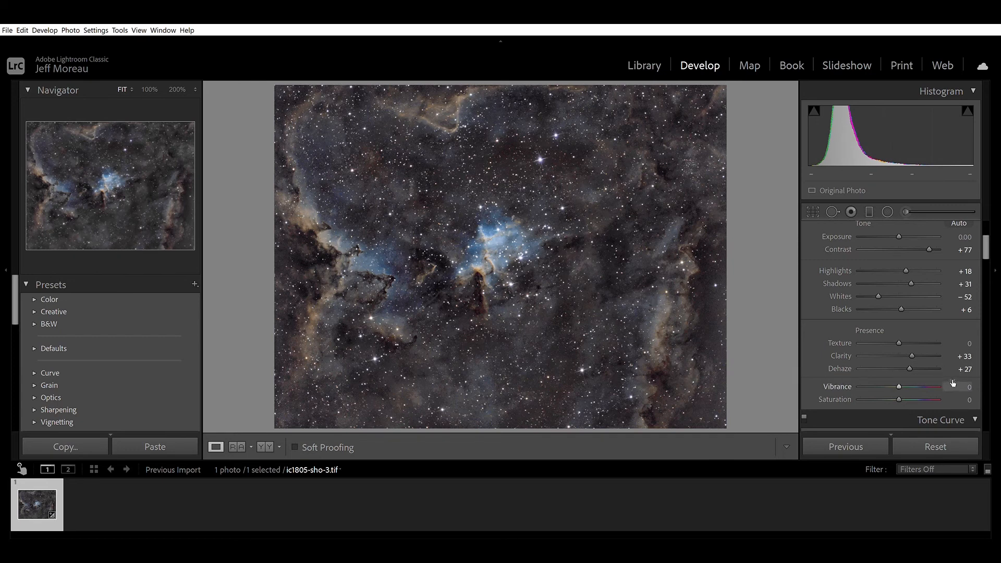
{"action": "left_click_drag", "start_coordinate": [964, 387], "coordinate": [976, 387]}
Step: Raise the image's exposure to +0.20, comparing slightly darker and brighter settings
{"action": "scroll", "coordinate": [836, 336], "scroll_direction": "up", "scroll_amount": 4}
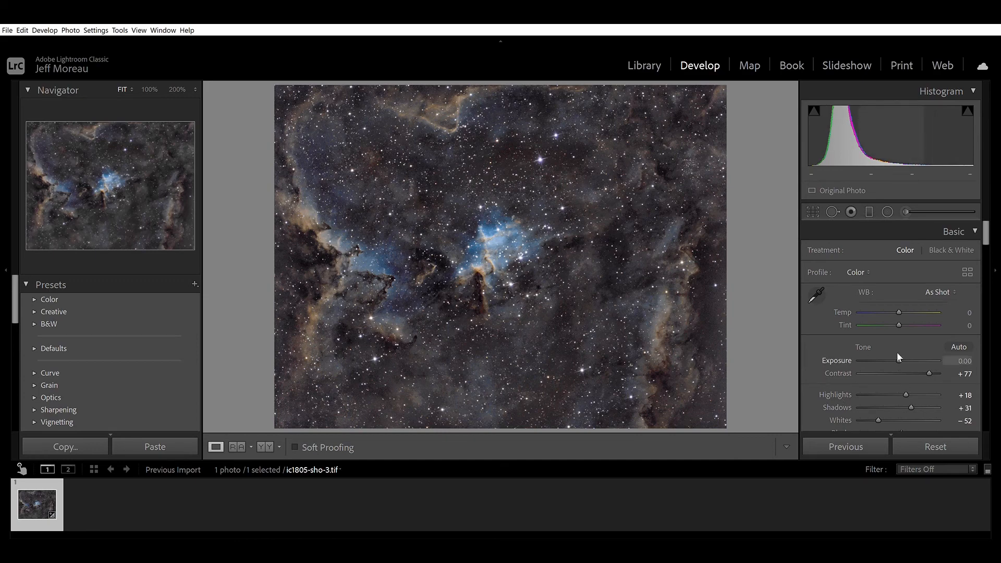
{"action": "key", "text": "equal"}
{"action": "key", "text": "equal"}
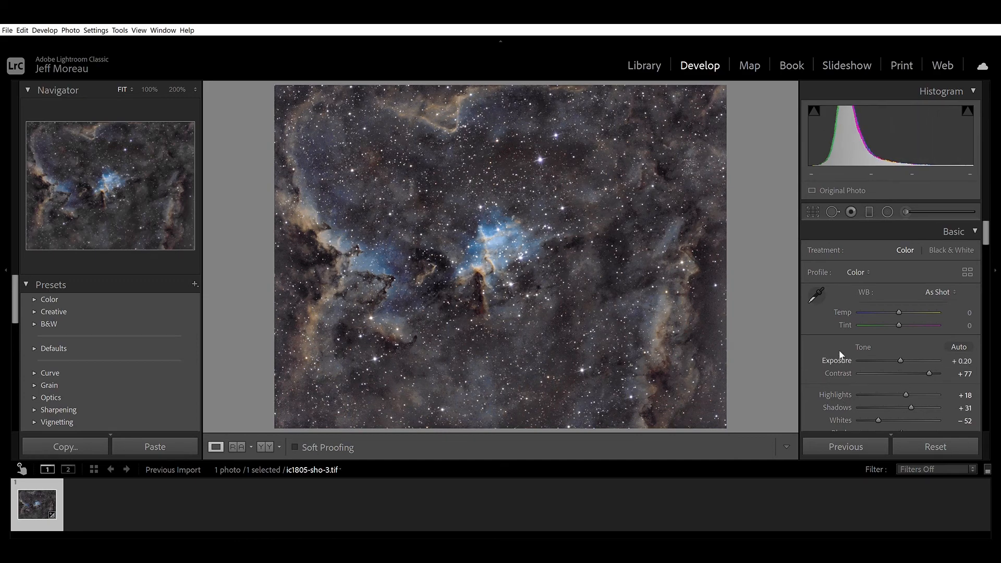
{"action": "key", "text": "minus"}
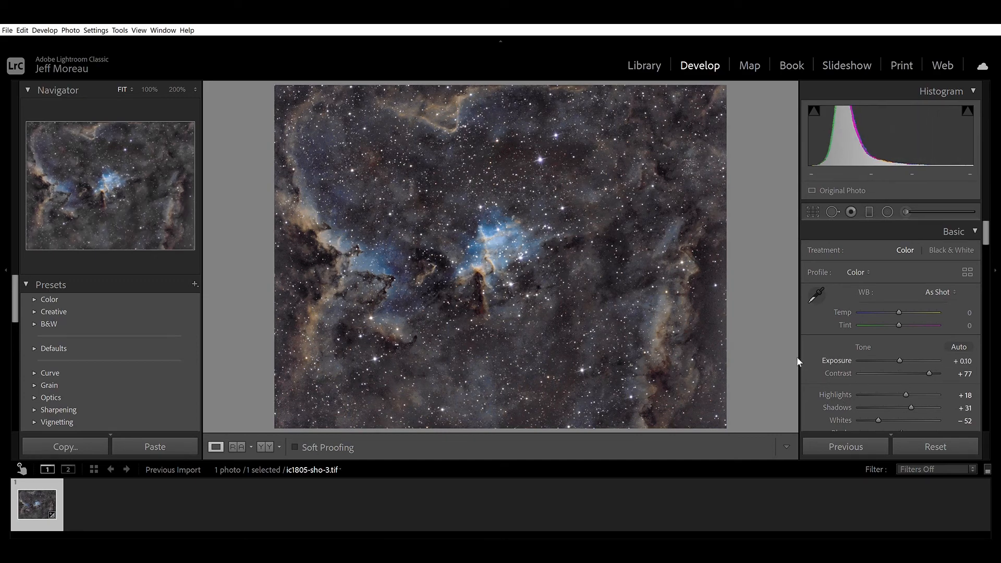
{"action": "key", "text": "equal"}
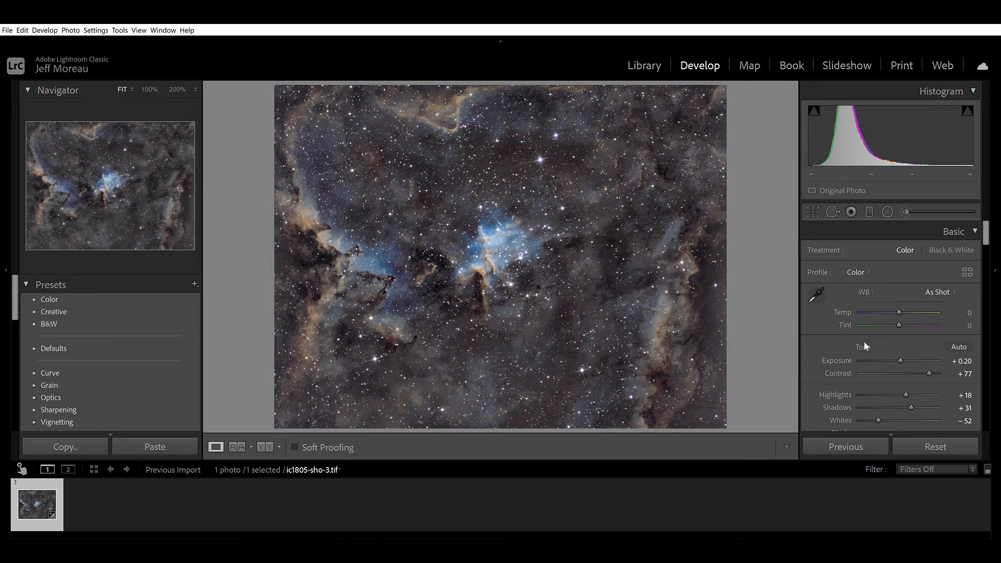
{"action": "key", "text": "equal"}
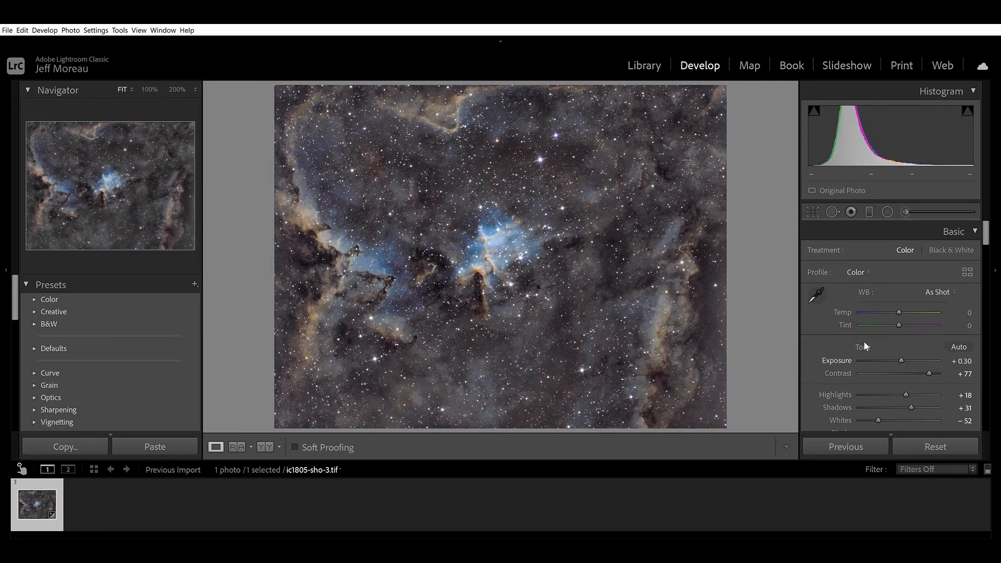
{"action": "key", "text": "minus"}
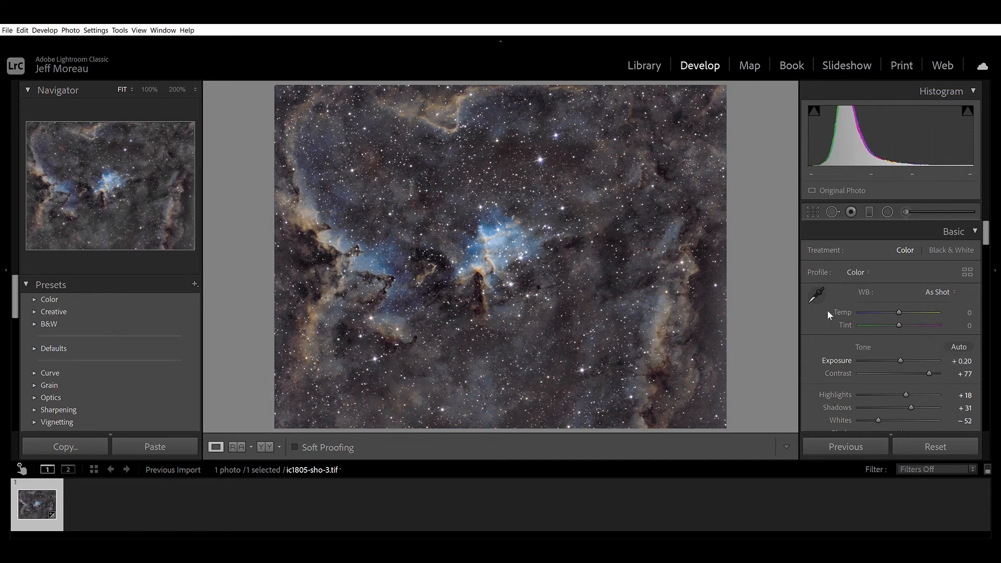
Step: Set the image's shadows to +45 and its blacks to −10
{"action": "scroll", "coordinate": [828, 313], "scroll_direction": "down", "scroll_amount": 3}
{"action": "mouse_move", "coordinate": [911, 345]}
{"action": "left_mouse_down"}
{"action": "mouse_move", "coordinate": [928, 345]}
{"action": "mouse_move", "coordinate": [916, 345]}
{"action": "left_mouse_up"}
{"action": "scroll", "coordinate": [855, 319], "scroll_direction": "down", "scroll_amount": 3}
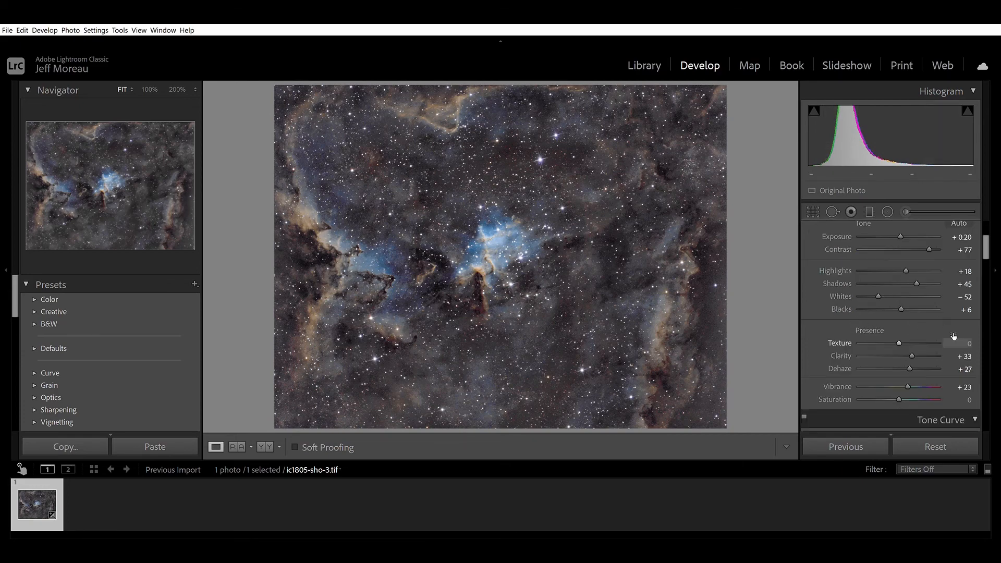
{"action": "mouse_move", "coordinate": [901, 310]}
{"action": "left_mouse_down"}
{"action": "mouse_move", "coordinate": [881, 310]}
{"action": "mouse_move", "coordinate": [895, 309]}
{"action": "left_mouse_up"}
Step: Set the image's clarity to +51 and texture to −17, and reduce its vibrance to +13
{"action": "mouse_move", "coordinate": [957, 356]}
{"action": "left_mouse_down"}
{"action": "mouse_move", "coordinate": [974, 356]}
{"action": "mouse_move", "coordinate": [969, 343]}
{"action": "mouse_move", "coordinate": [928, 343]}
{"action": "mouse_move", "coordinate": [941, 343]}
{"action": "left_mouse_up"}
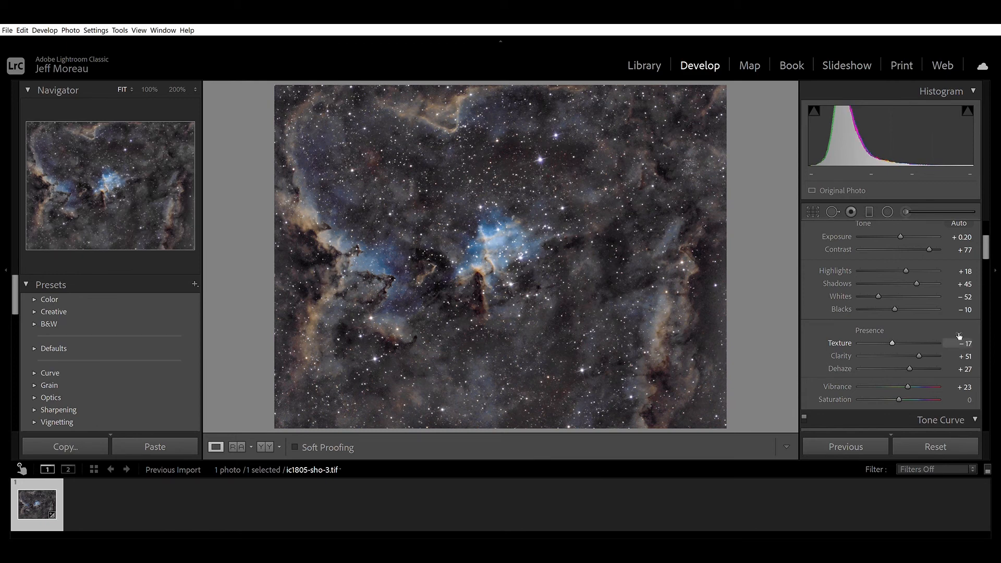
{"action": "scroll", "coordinate": [894, 315], "scroll_direction": "down", "scroll_amount": 3}
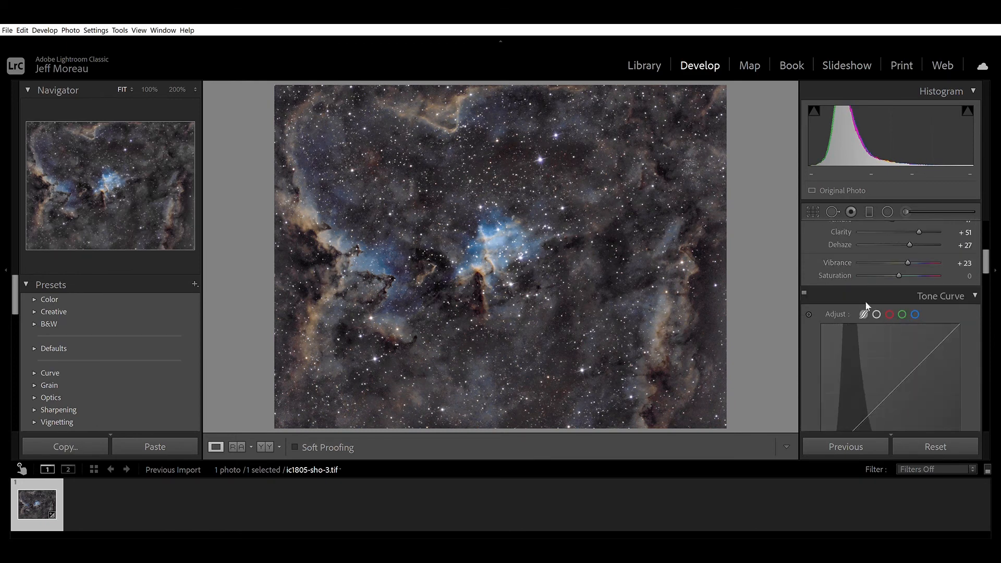
{"action": "left_click_drag", "start_coordinate": [908, 263], "coordinate": [905, 263]}
Step: Look through the HSL, Color Grading, Detail and Lens Corrections settings for further adjustments to the nebula image
{"action": "scroll", "coordinate": [809, 268], "scroll_direction": "down", "scroll_amount": 15}
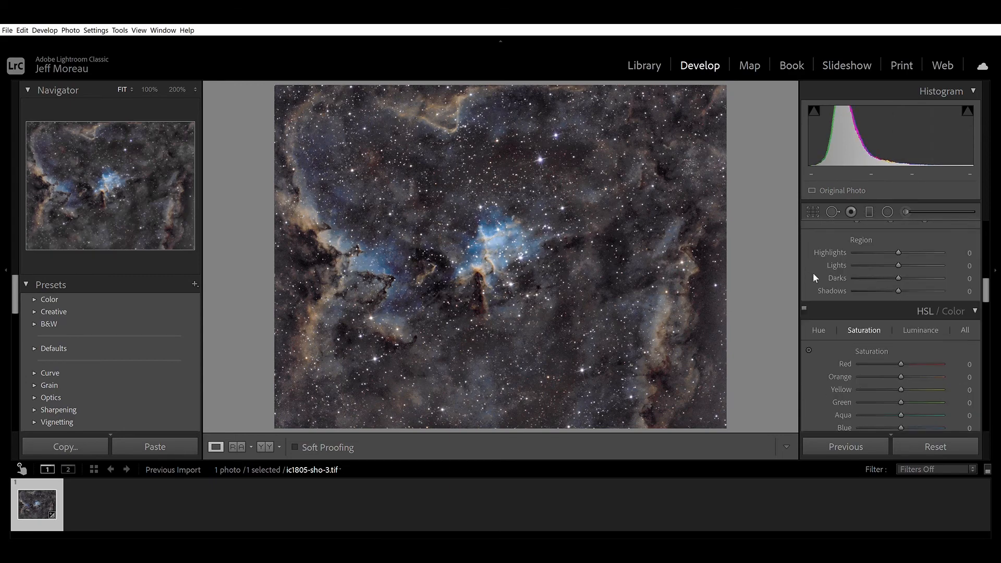
{"action": "scroll", "coordinate": [818, 282], "scroll_direction": "down", "scroll_amount": 5}
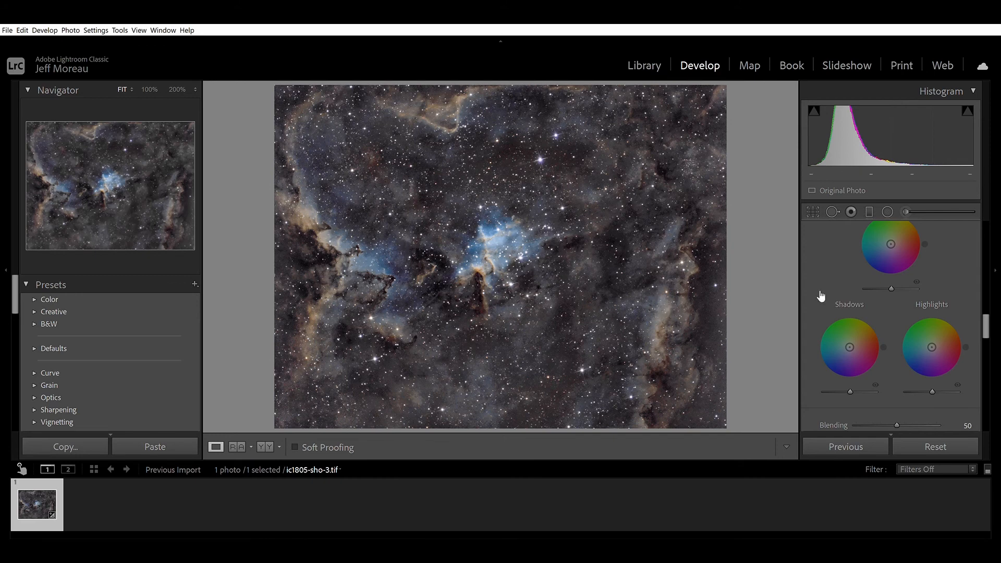
{"action": "scroll", "coordinate": [809, 295], "scroll_direction": "down", "scroll_amount": 10}
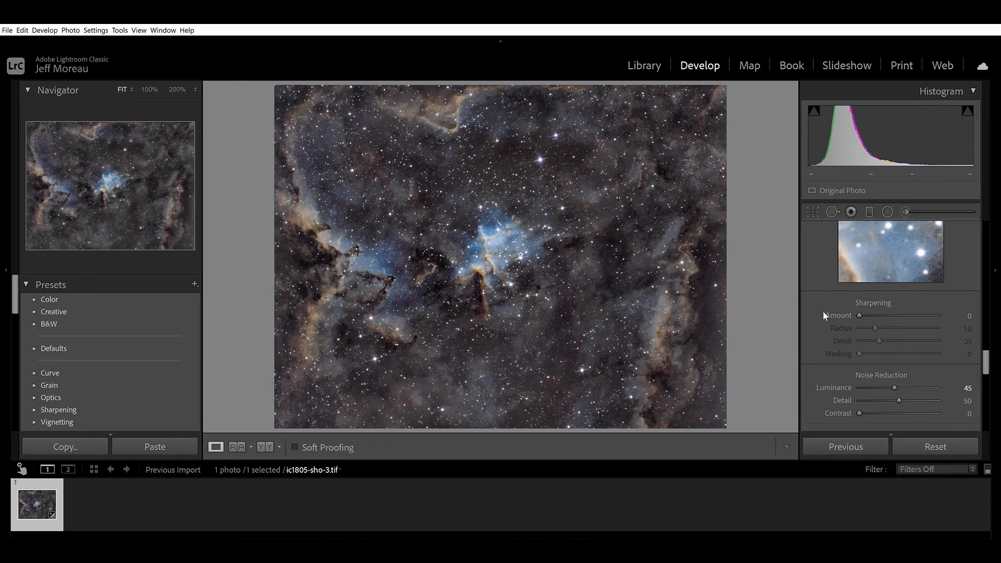
{"action": "scroll", "coordinate": [823, 315], "scroll_direction": "down", "scroll_amount": 4}
{"action": "scroll", "coordinate": [823, 310], "scroll_direction": "down", "scroll_amount": 5}
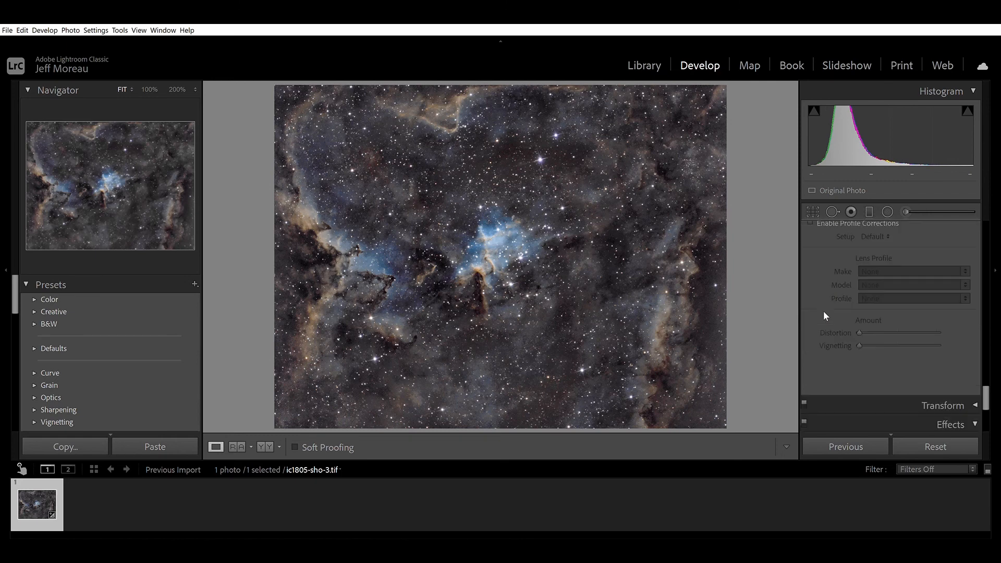
{"action": "scroll", "coordinate": [823, 311], "scroll_direction": "down", "scroll_amount": 2}
{"action": "scroll", "coordinate": [823, 310], "scroll_direction": "up", "scroll_amount": 7}
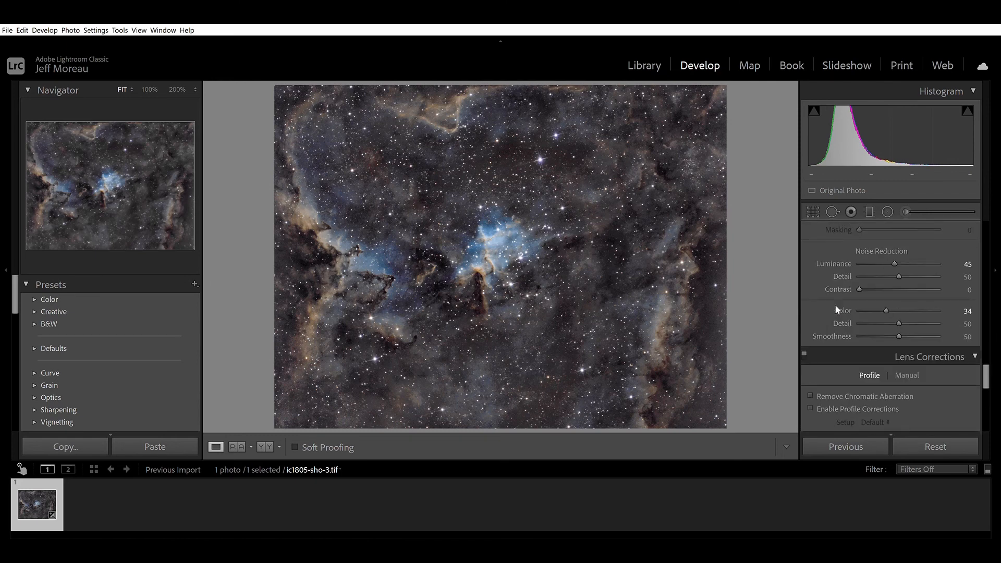
{"action": "scroll", "coordinate": [827, 303], "scroll_direction": "up", "scroll_amount": 1}
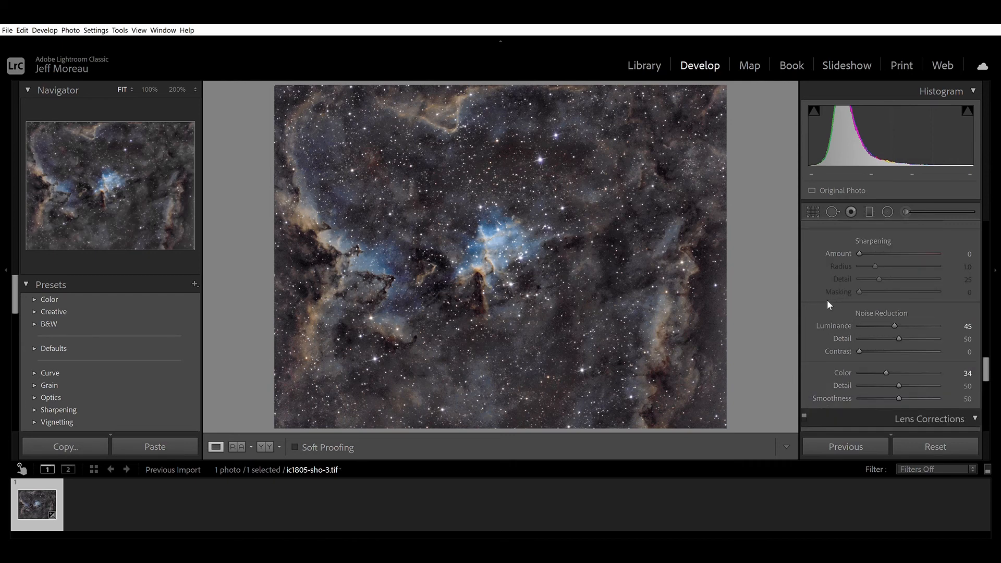
{"action": "scroll", "coordinate": [827, 302], "scroll_direction": "down", "scroll_amount": 2}
{"action": "scroll", "coordinate": [826, 301], "scroll_direction": "up", "scroll_amount": 5}
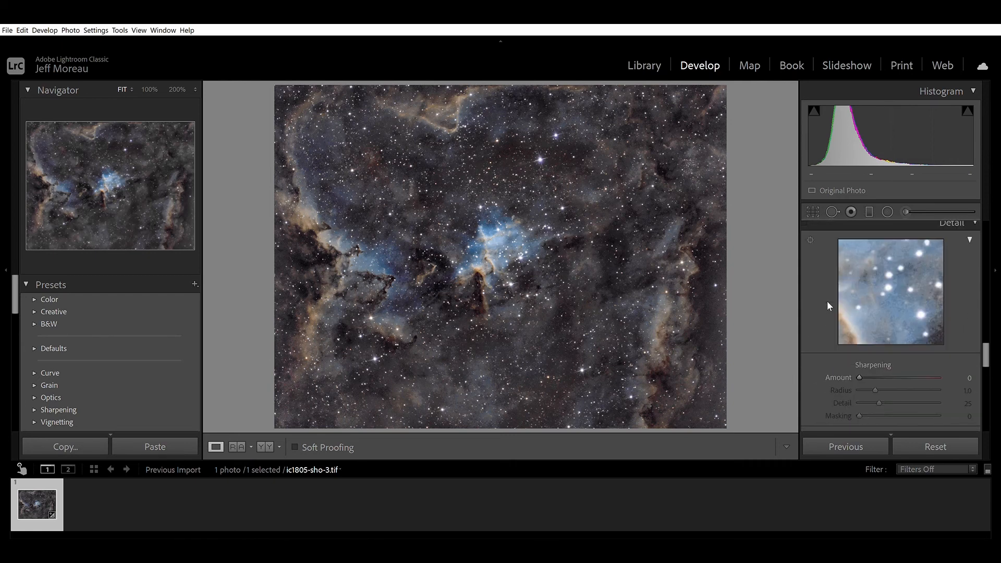
Step: Tint the highlights blue with Color Grading at about hue 212 and saturation 36, and strengthen the tint slightly
{"action": "scroll", "coordinate": [827, 301], "scroll_direction": "up", "scroll_amount": 5}
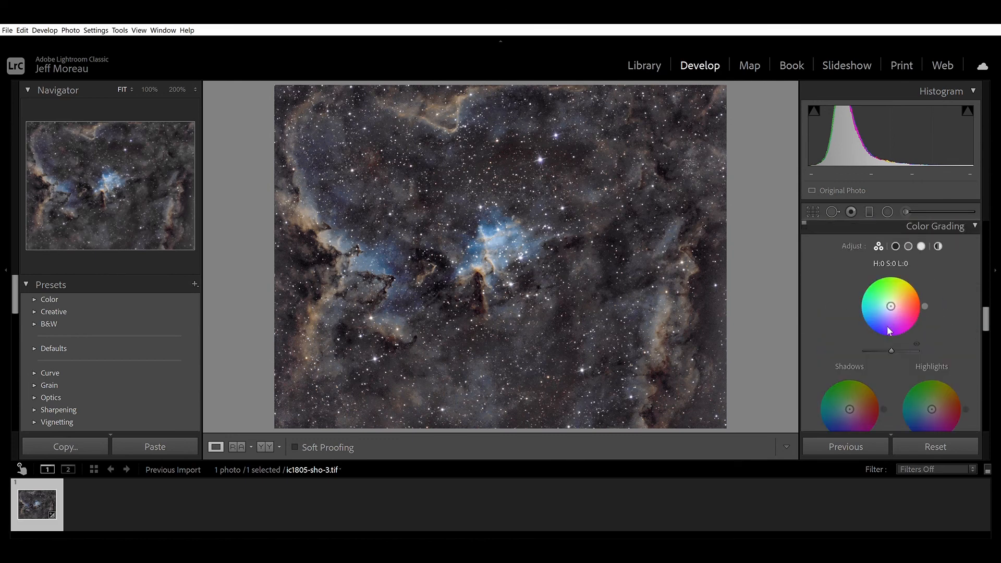
{"action": "scroll", "coordinate": [930, 341], "scroll_direction": "down", "scroll_amount": 1}
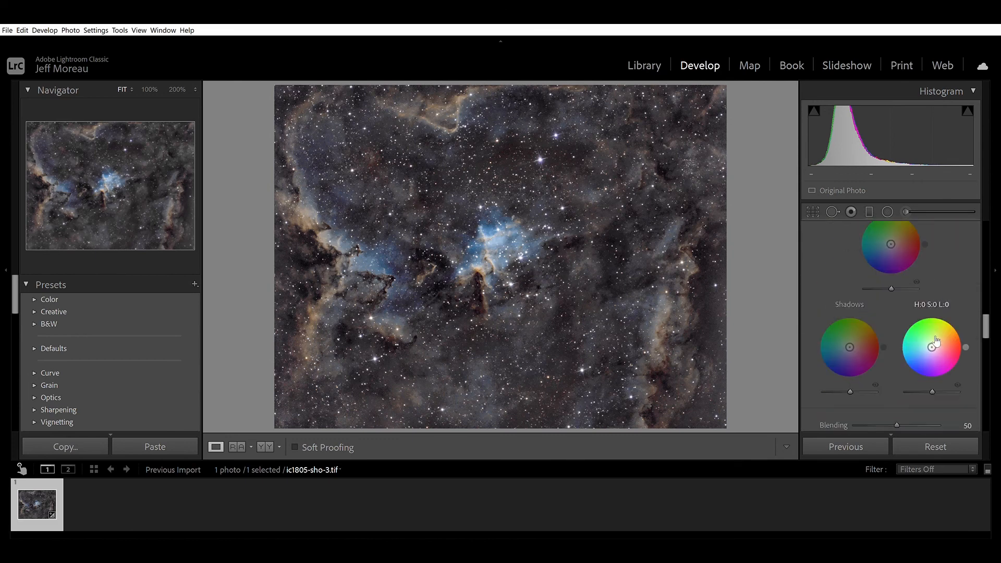
{"action": "left_click_drag", "start_coordinate": [936, 341], "coordinate": [923, 353]}
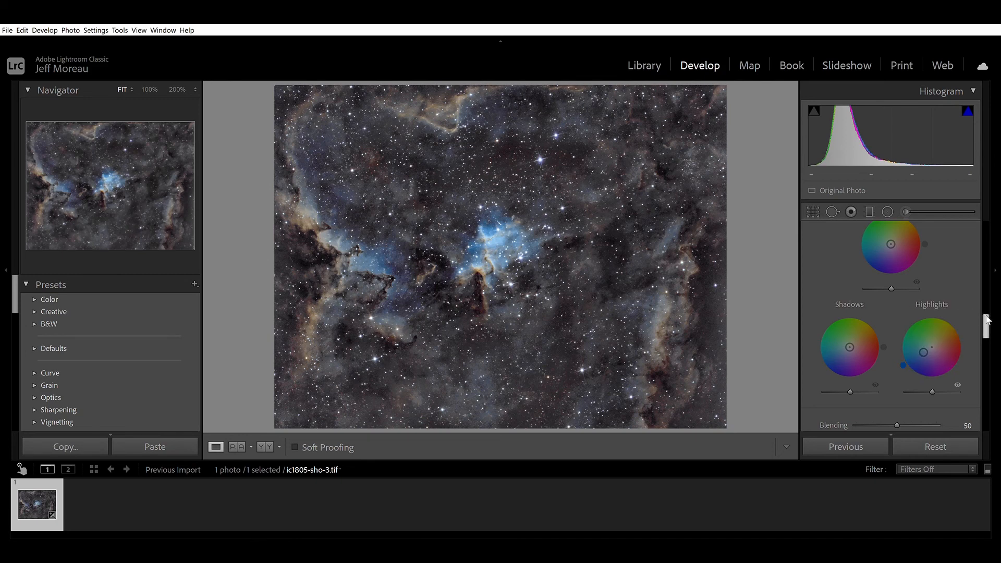
{"action": "left_click_drag", "start_coordinate": [985, 317], "coordinate": [986, 318]}
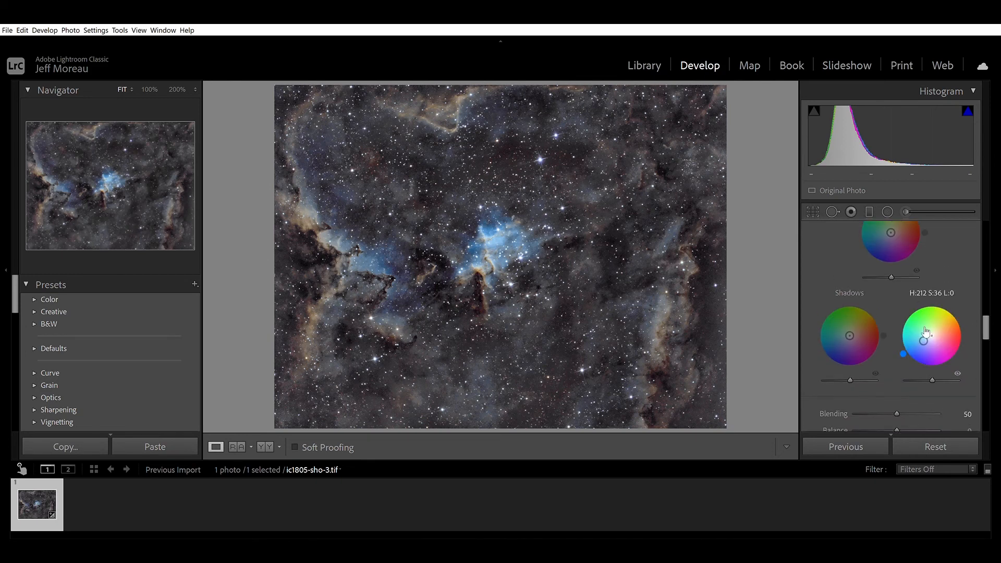
{"action": "left_click_drag", "start_coordinate": [923, 341], "coordinate": [921, 342]}
Step: Raise the image's highlights to +37
{"action": "scroll", "coordinate": [951, 303], "scroll_direction": "up", "scroll_amount": 10}
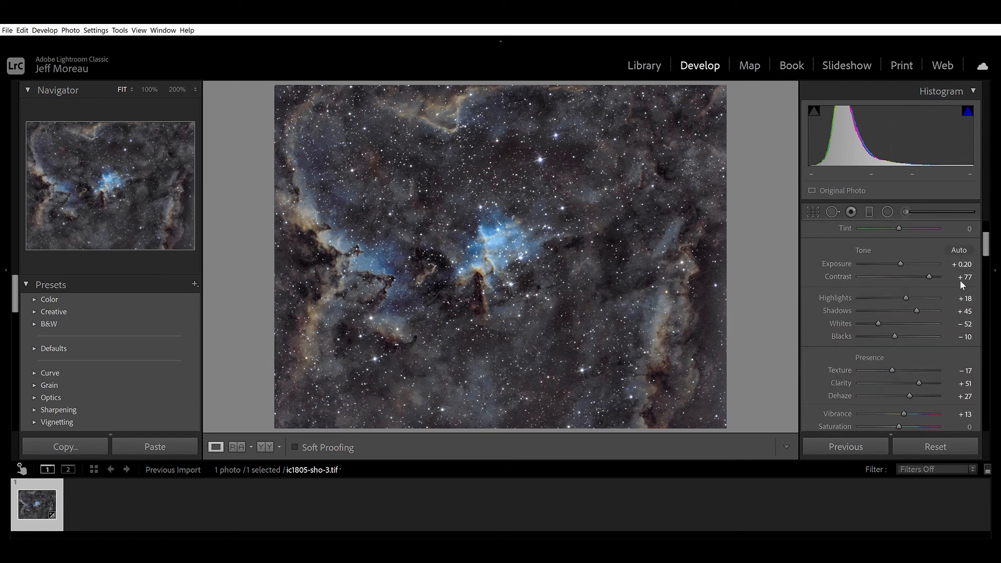
{"action": "left_click_drag", "start_coordinate": [960, 298], "coordinate": [970, 297]}
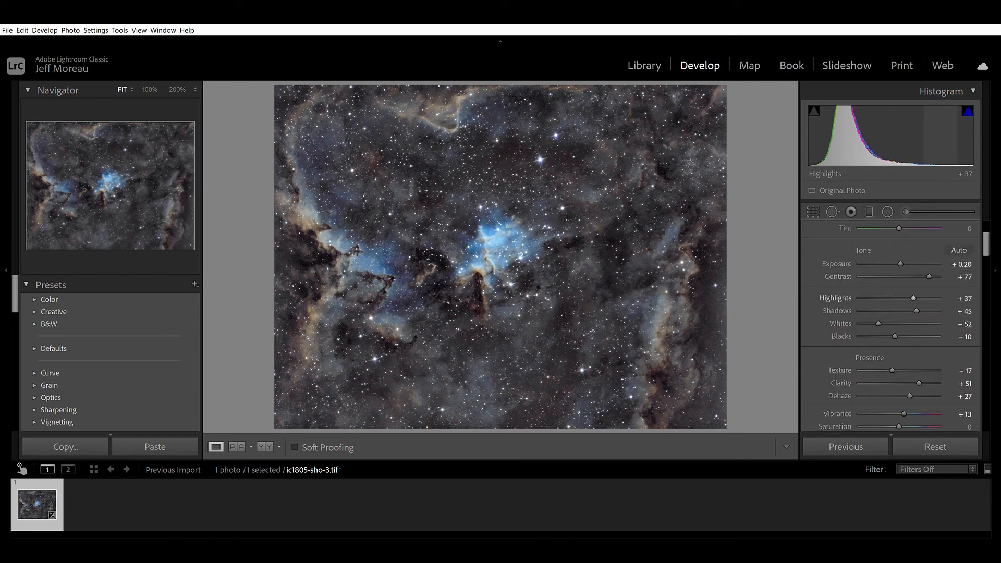
Step: Tint the nebula image's shadows slightly blue and its midtones slightly red with Color Grading
{"action": "left_click_drag", "start_coordinate": [984, 237], "coordinate": [970, 321]}
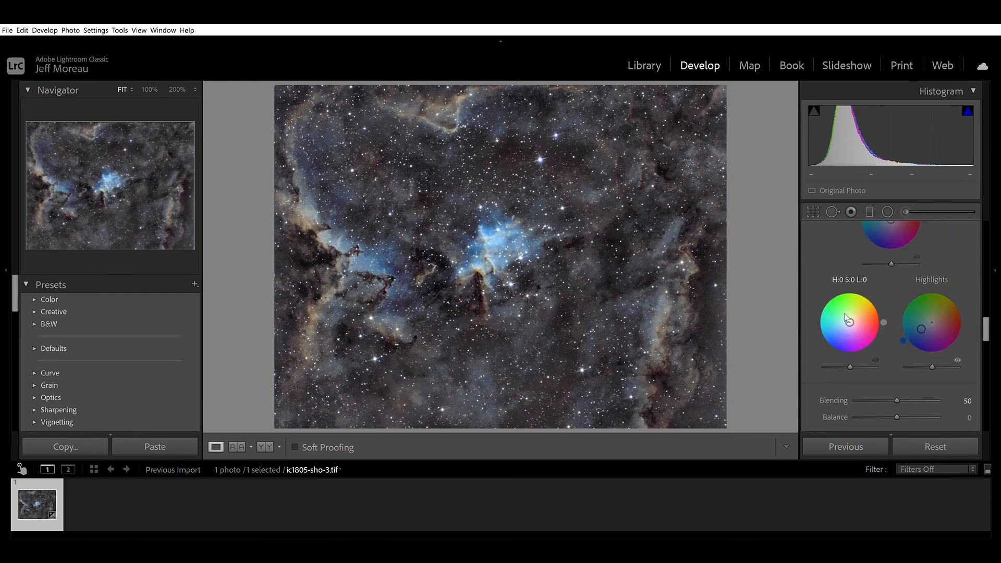
{"action": "left_click_drag", "start_coordinate": [850, 322], "coordinate": [846, 323]}
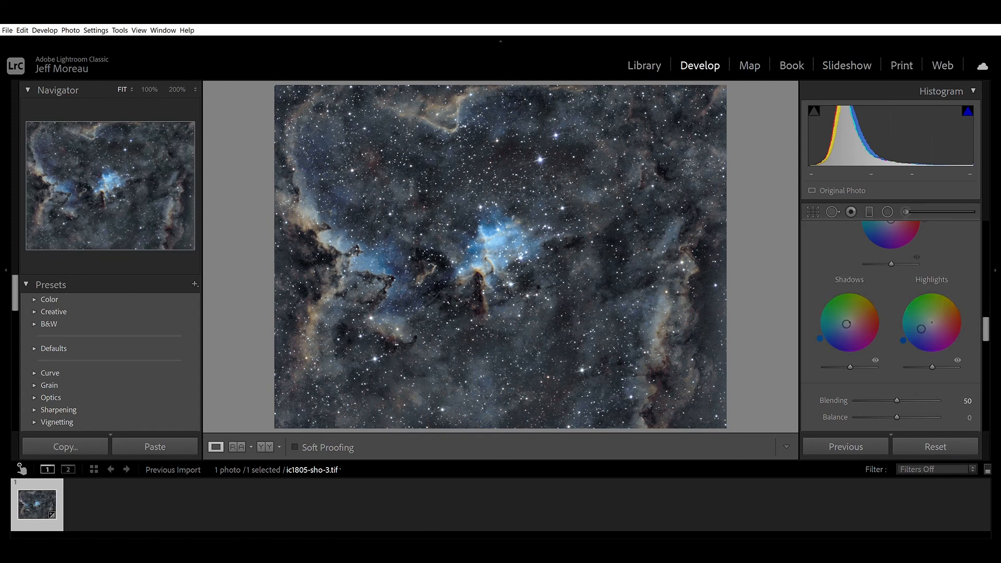
{"action": "scroll", "coordinate": [856, 258], "scroll_direction": "up", "scroll_amount": 2}
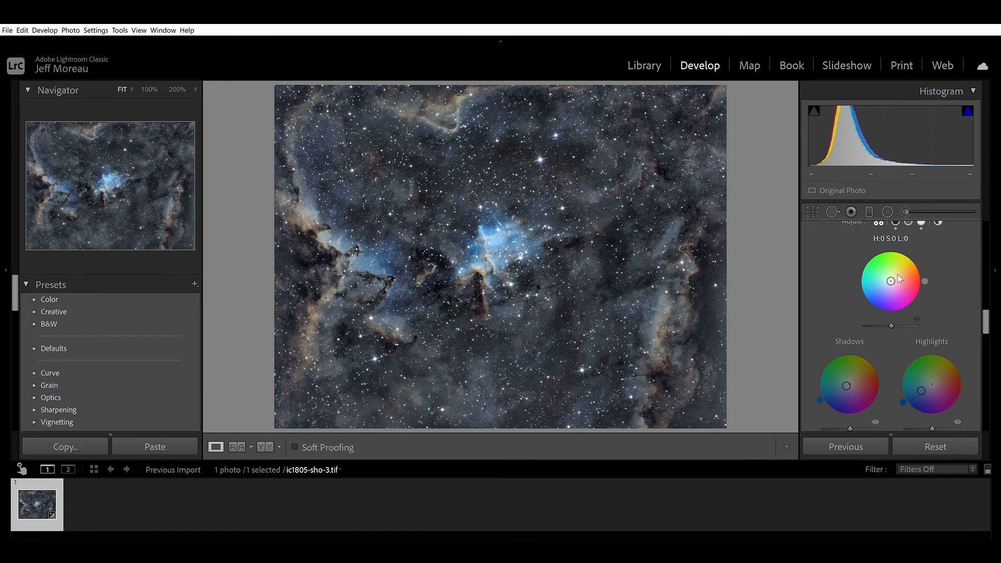
{"action": "left_click_drag", "start_coordinate": [895, 274], "coordinate": [893, 280]}
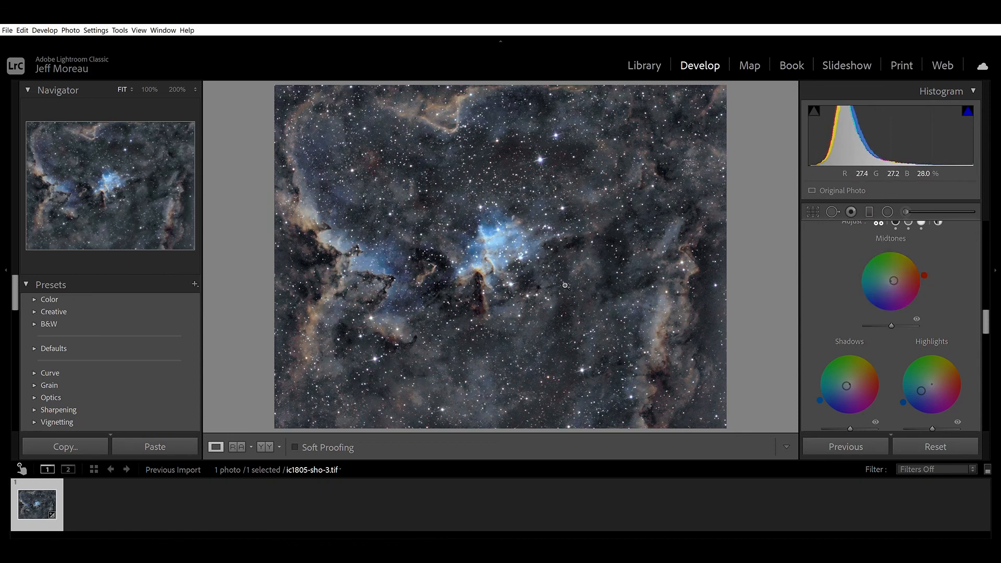
{"action": "scroll", "coordinate": [818, 296], "scroll_direction": "up", "scroll_amount": 15}
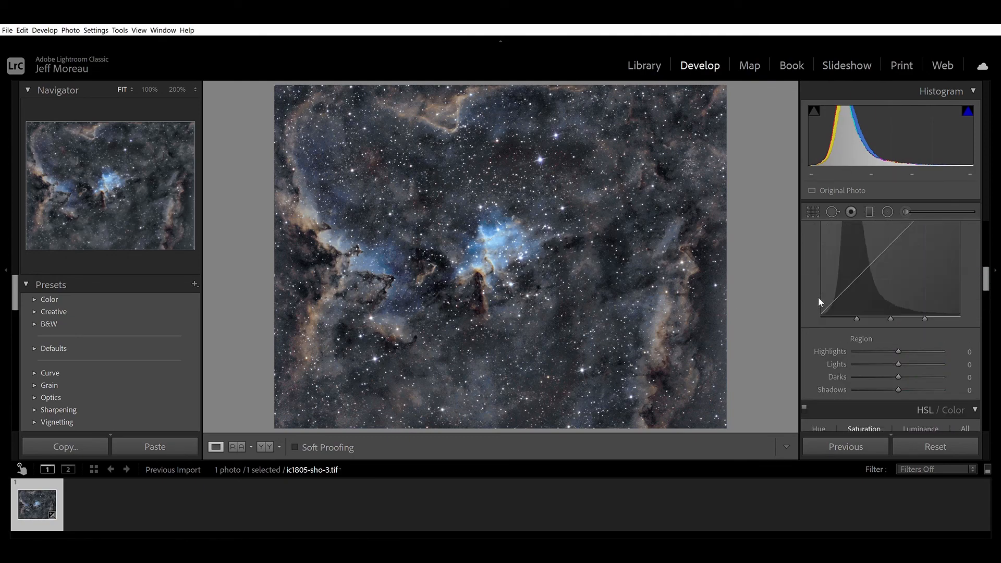
Step: Open the ic1805 folder in the Library and inspect the monochrome ic1805-mono(H).tif image around the central nebula
{"action": "left_click", "coordinate": [638, 65]}
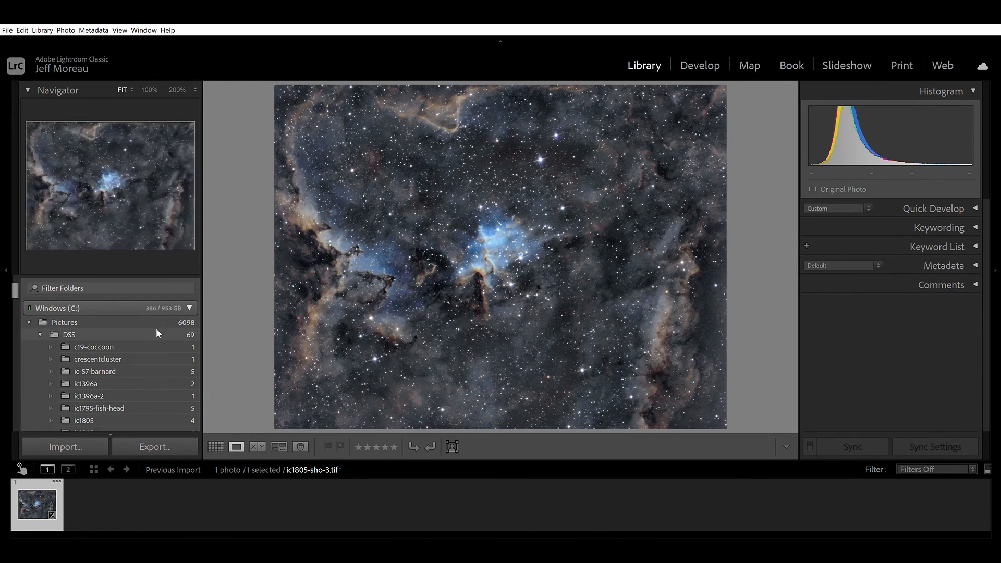
{"action": "scroll", "coordinate": [153, 326], "scroll_direction": "down", "scroll_amount": 5}
{"action": "scroll", "coordinate": [138, 333], "scroll_direction": "up", "scroll_amount": 3}
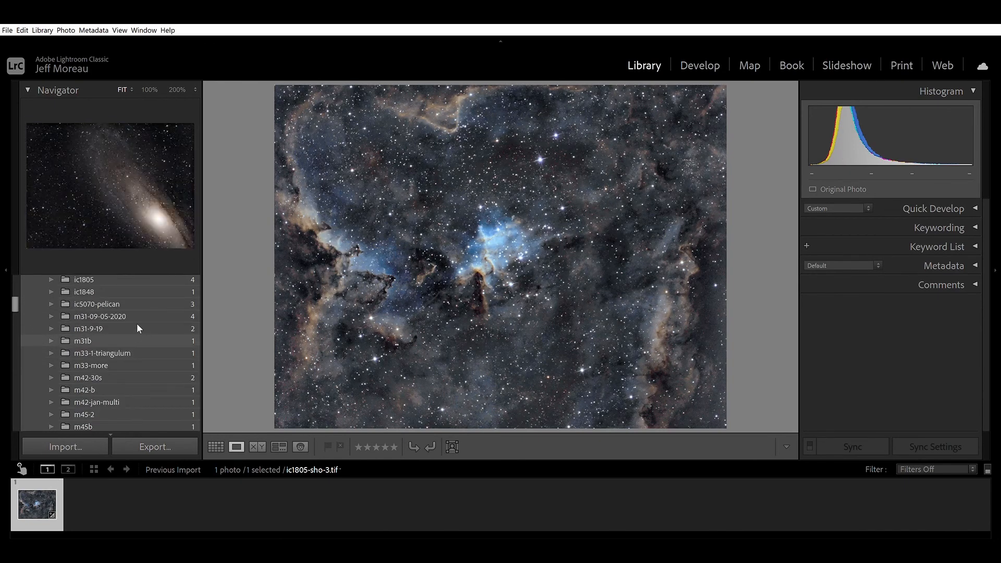
{"action": "left_click", "coordinate": [134, 325]}
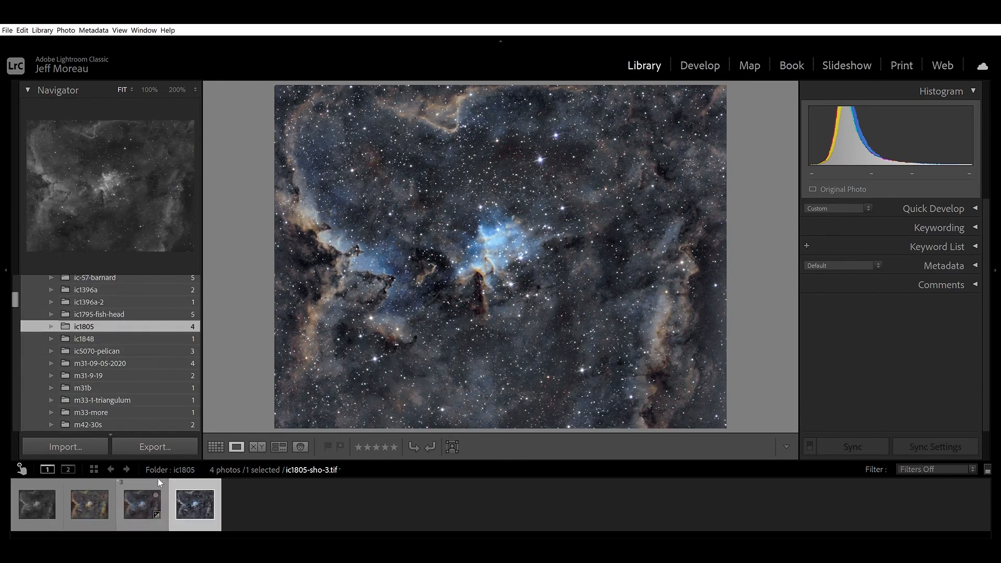
{"action": "left_click", "coordinate": [31, 495]}
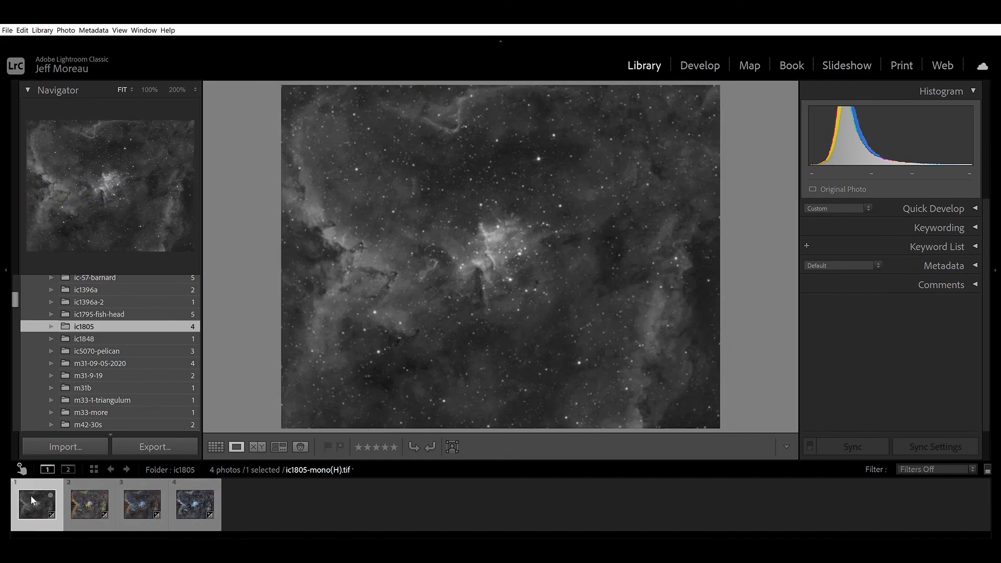
{"action": "left_click", "coordinate": [491, 226]}
{"action": "left_click", "coordinate": [502, 230]}
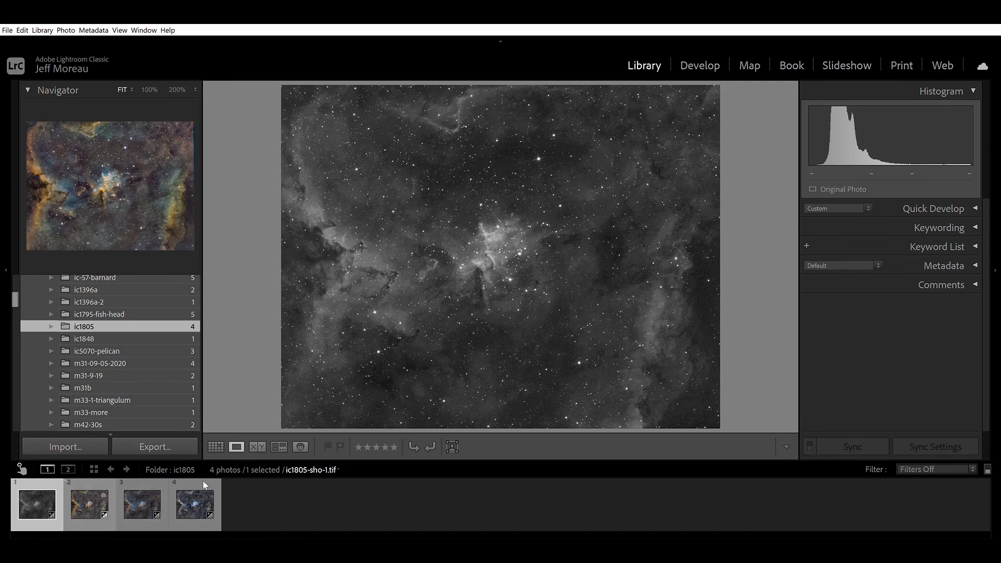
Step: Compare the ic1805-sho-1.tif, ic1805-sho-2.tif and ic1805-sho-3.tif versions, switching back and forth between the last two
{"action": "left_click", "coordinate": [89, 490]}
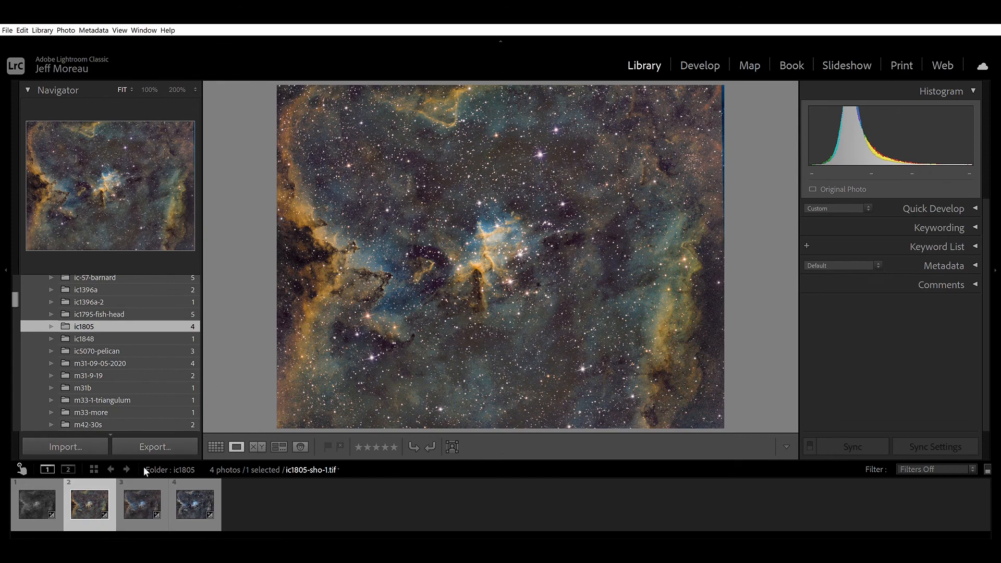
{"action": "left_click", "coordinate": [141, 495]}
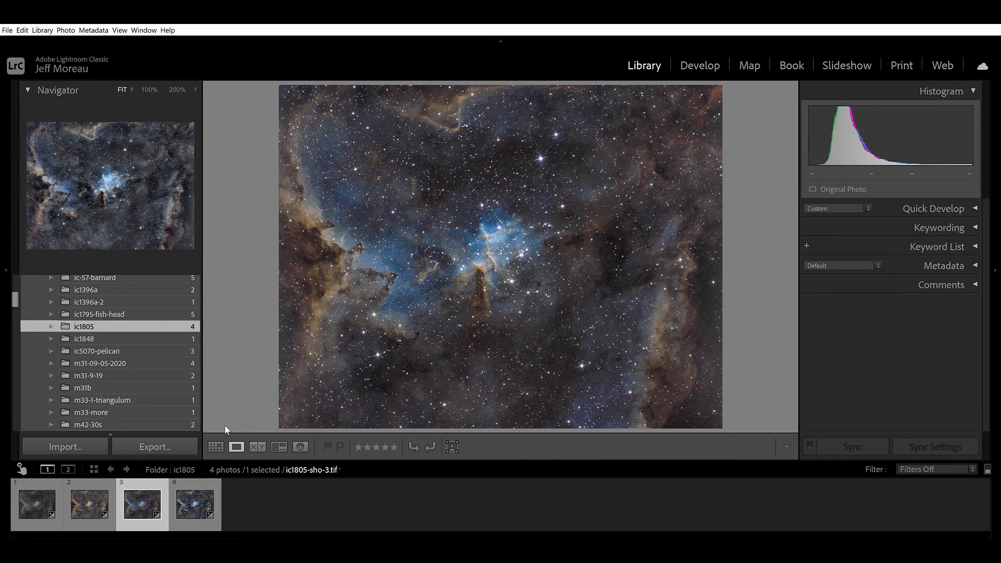
{"action": "left_click", "coordinate": [192, 489]}
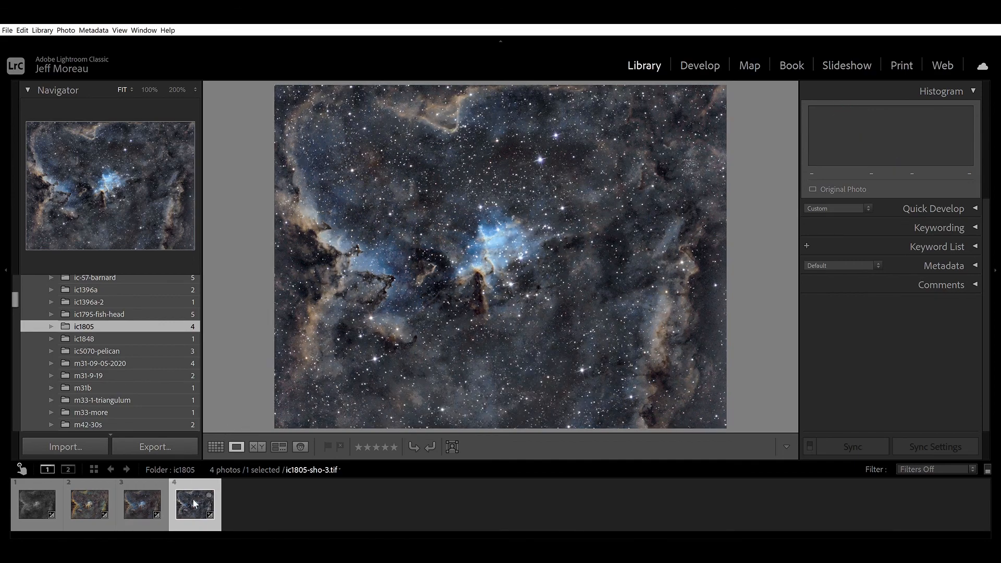
{"action": "left_click", "coordinate": [145, 489]}
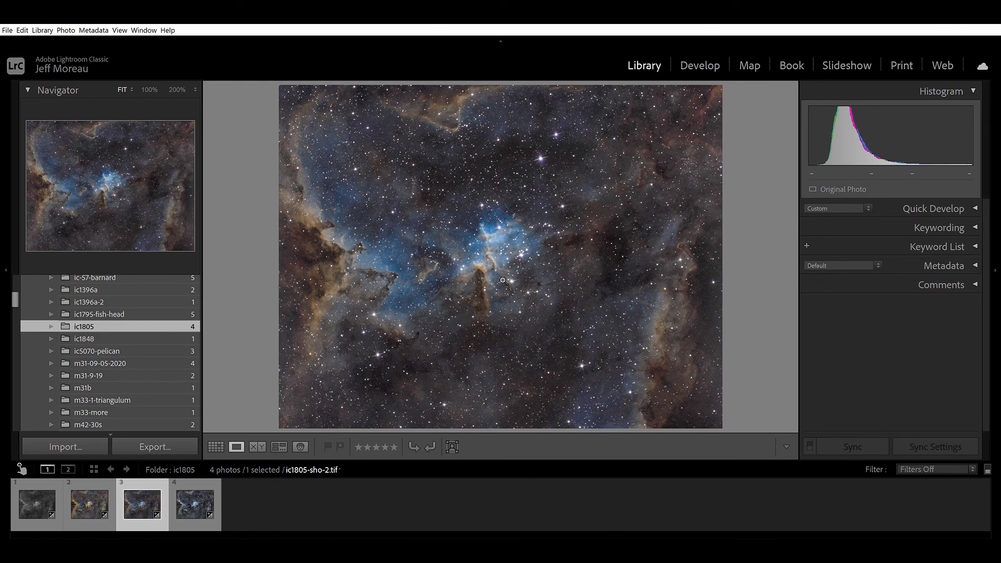
{"action": "left_click", "coordinate": [188, 490]}
{"action": "left_click", "coordinate": [142, 486]}
{"action": "key", "text": "g"}
{"action": "key", "text": "e"}
{"action": "left_click", "coordinate": [500, 40]}
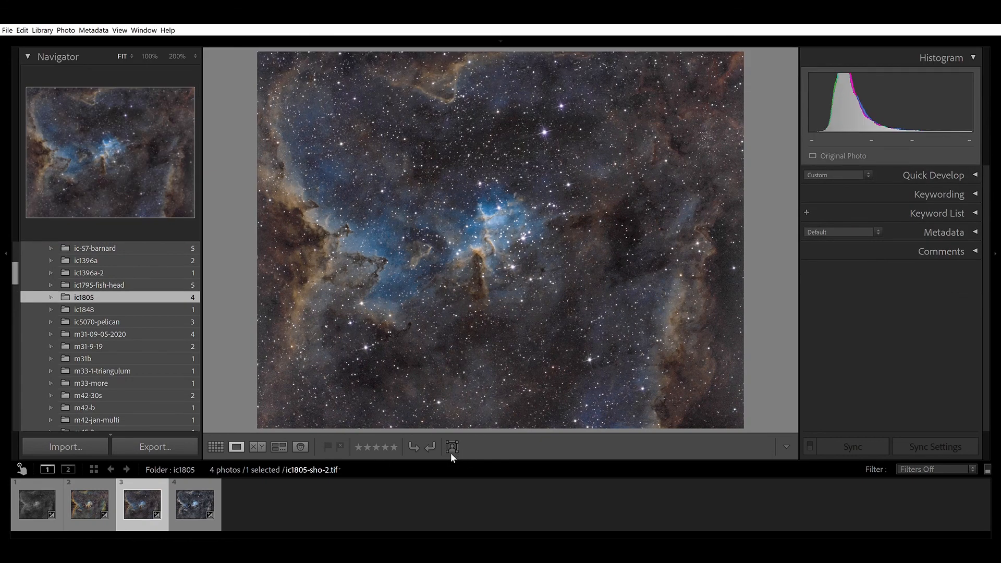
{"action": "left_click", "coordinate": [500, 37]}
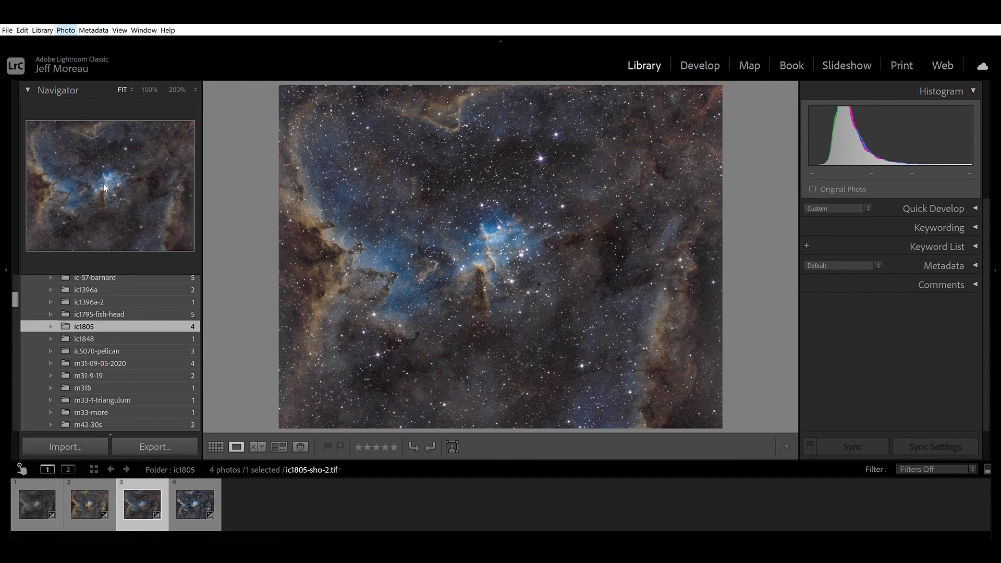
Step: Rotate the ic1805-sho-2.tif image 90° clockwise to view it upright, and return it to its original orientation
{"action": "key", "text": "ctrl+]"}
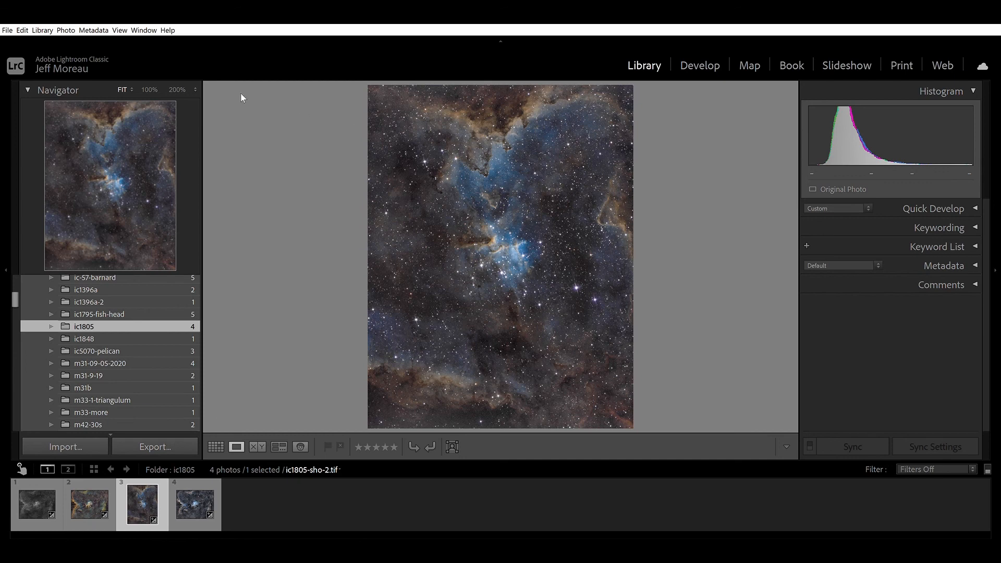
{"action": "left_click", "coordinate": [95, 174]}
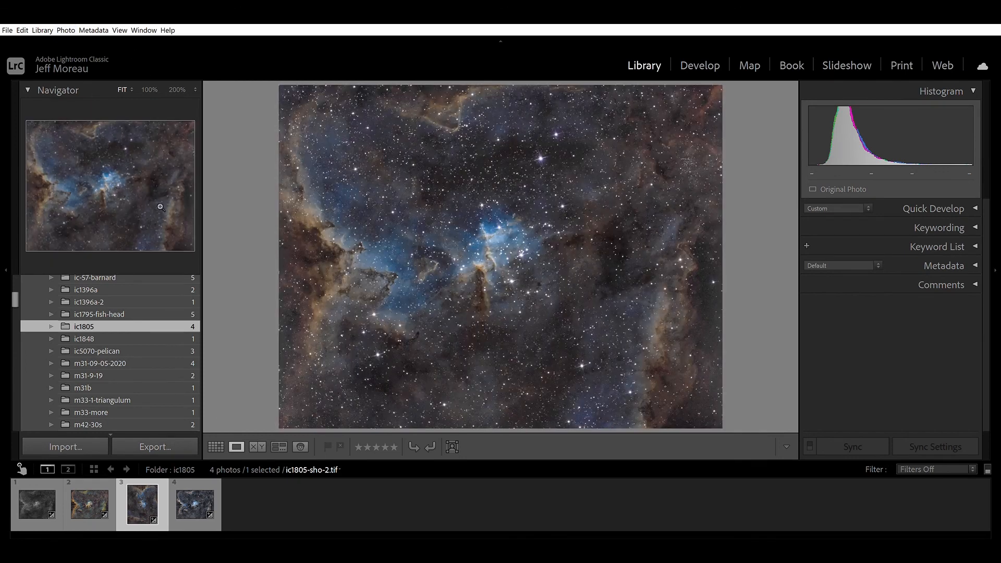